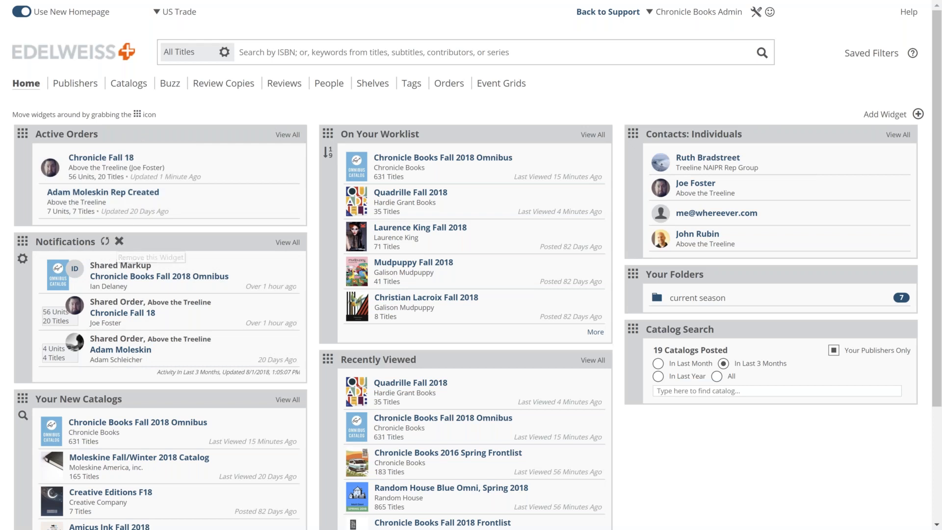
# Step: Remove the Notifications widget from the home dashboard and bring up the widget picker
pyautogui.click(119, 241)
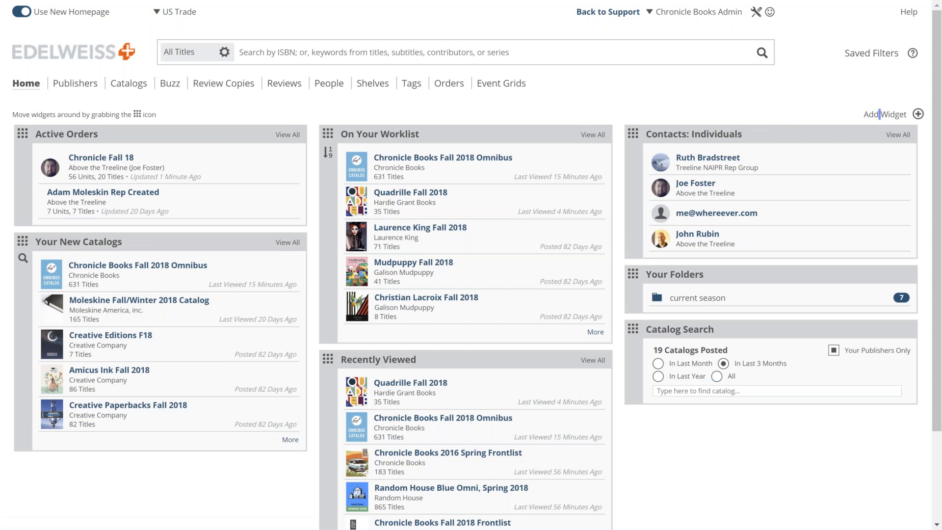
pyautogui.click(879, 114)
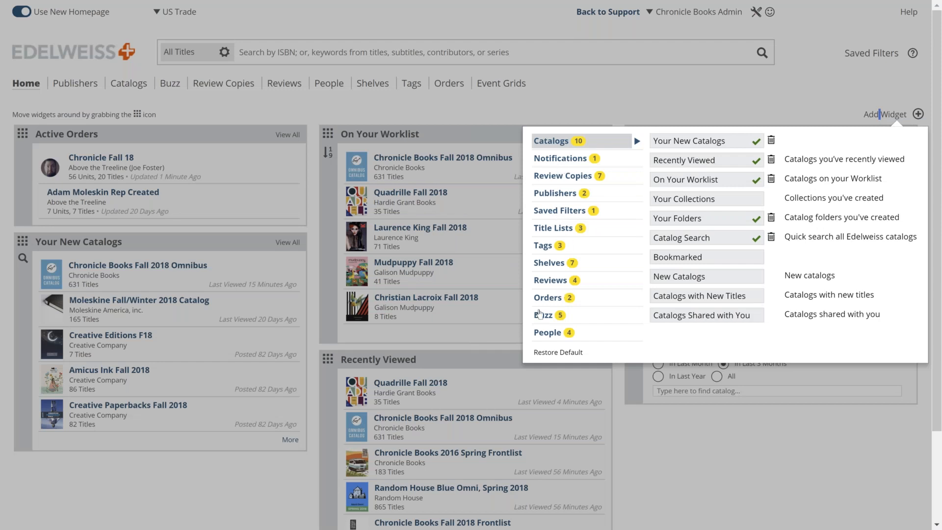
# Step: Browse the People and Catalogs widget categories, then close the picker without adding a widget
pyautogui.click(543, 334)
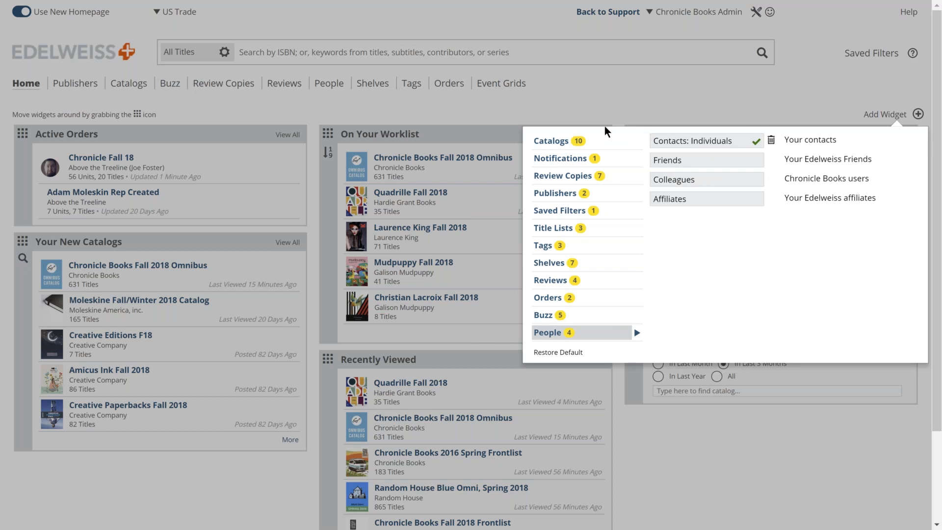
pyautogui.click(553, 143)
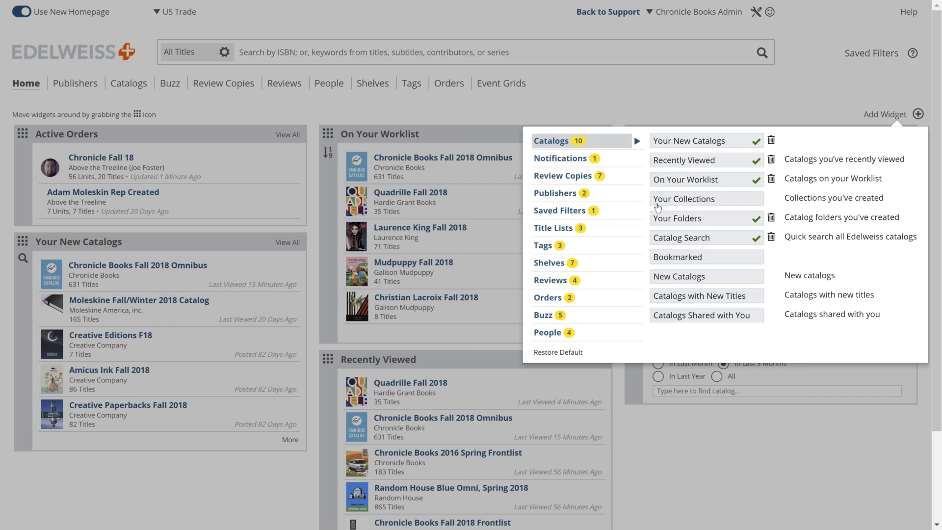
pyautogui.click(628, 102)
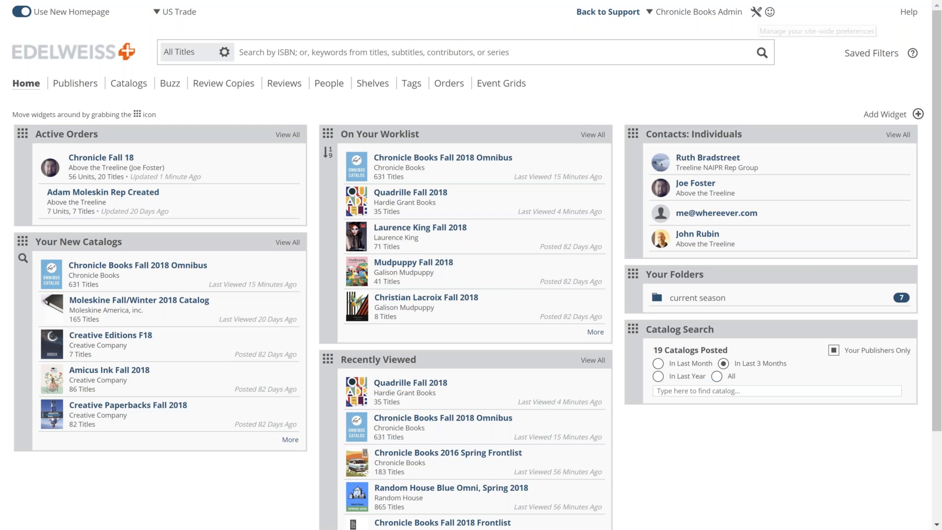
# Step: In site-wide preferences, hide Event Grids and Buzz, place Orders under Catalogs, and save
pyautogui.click(756, 12)
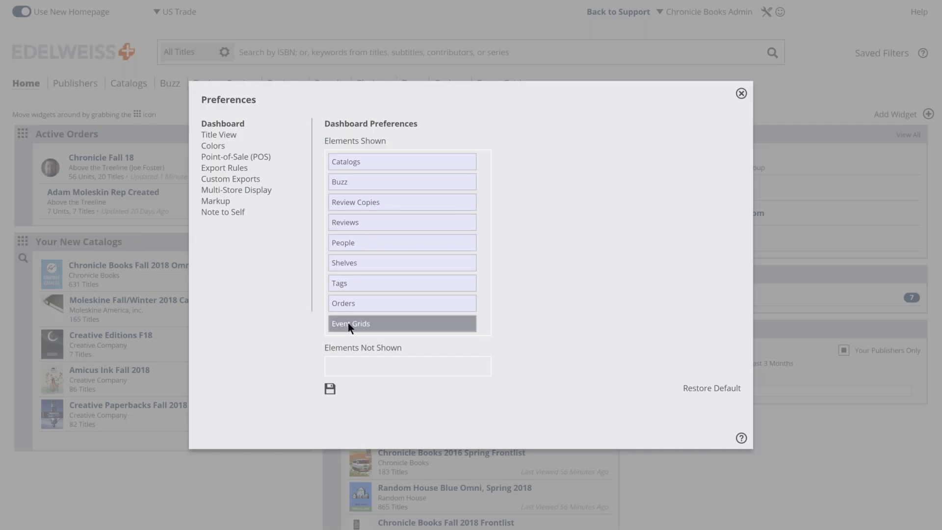
pyautogui.moveTo(384, 324); pyautogui.dragTo(381, 358)
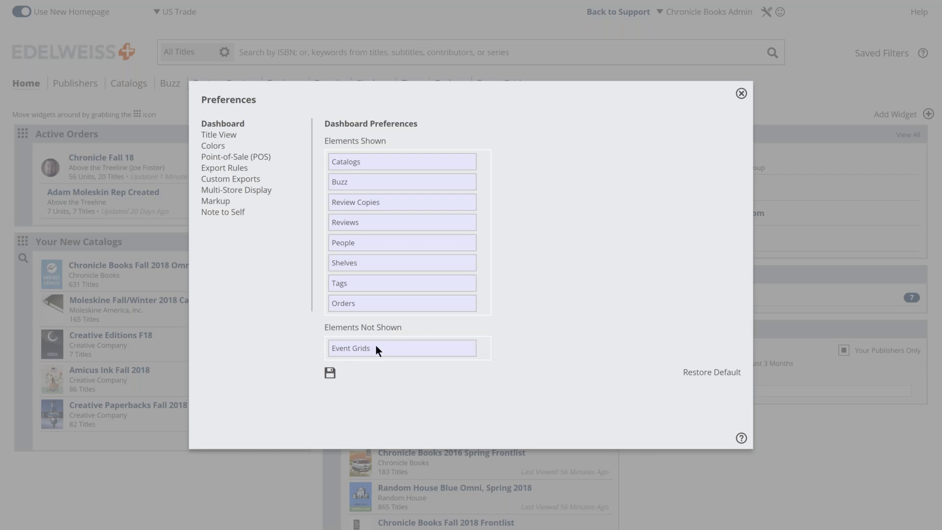
pyautogui.moveTo(354, 305); pyautogui.dragTo(367, 355)
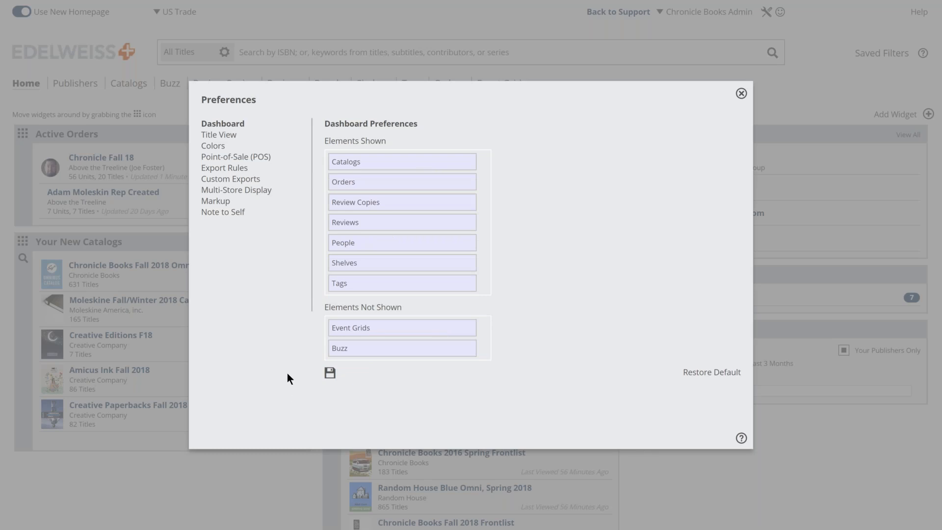
pyautogui.moveTo(348, 247); pyautogui.dragTo(349, 243)
pyautogui.click(330, 374)
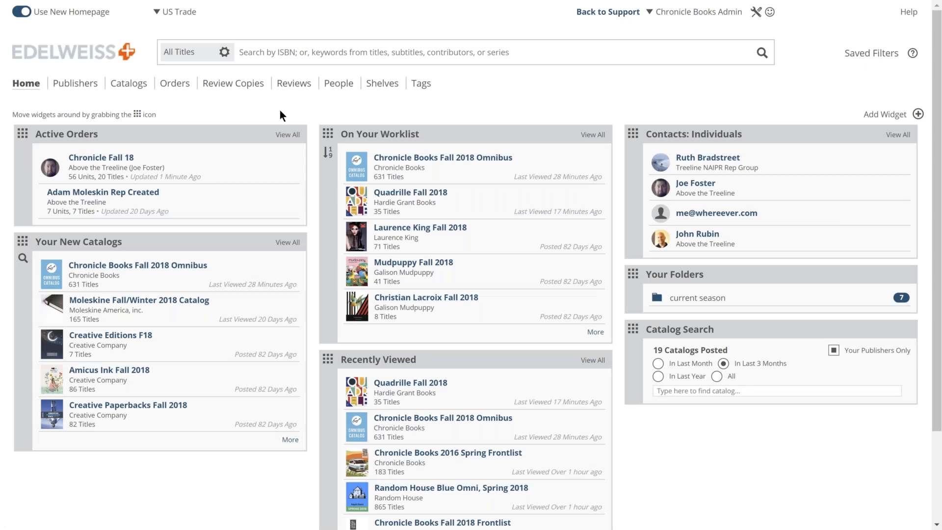
pyautogui.click(77, 84)
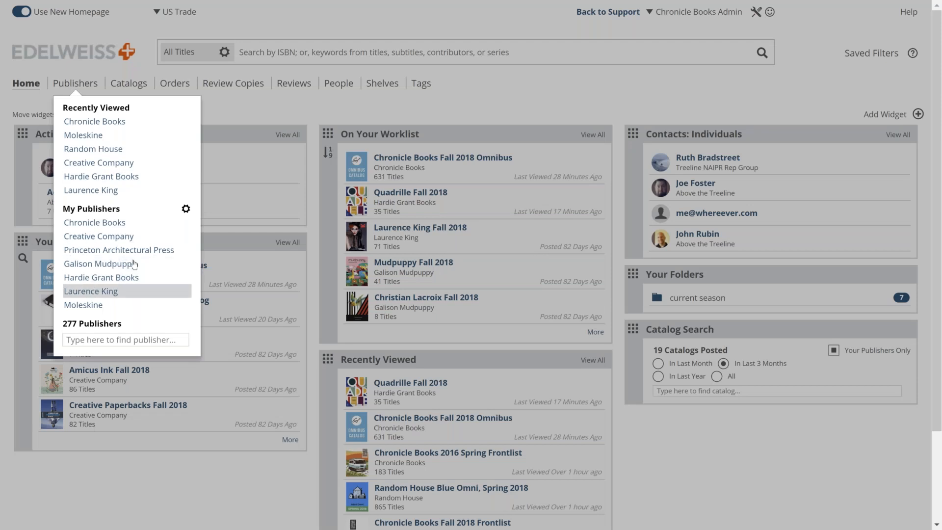
pyautogui.click(186, 209)
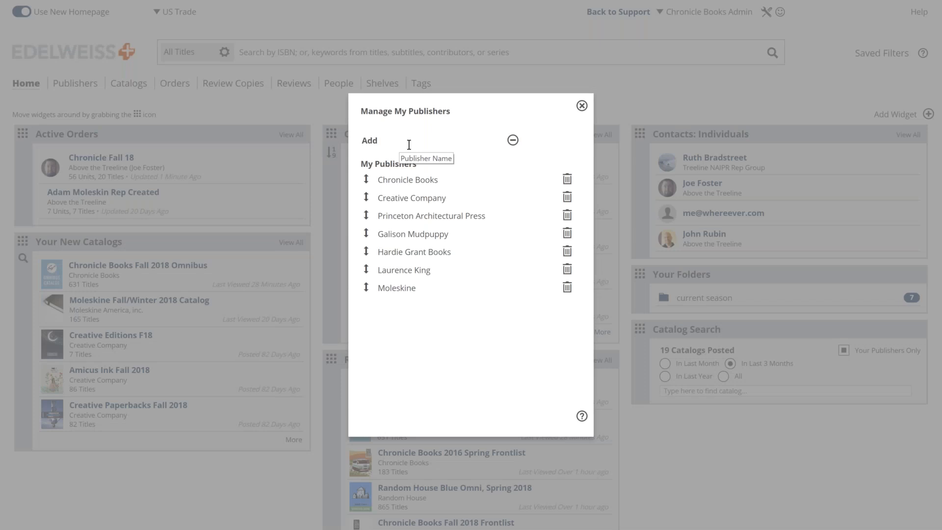
pyautogui.write('q')
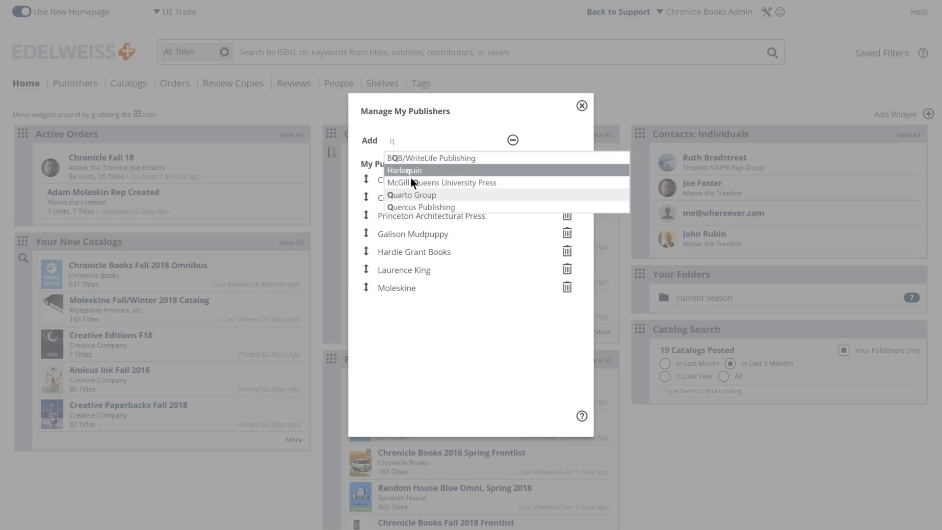
pyautogui.click(424, 195)
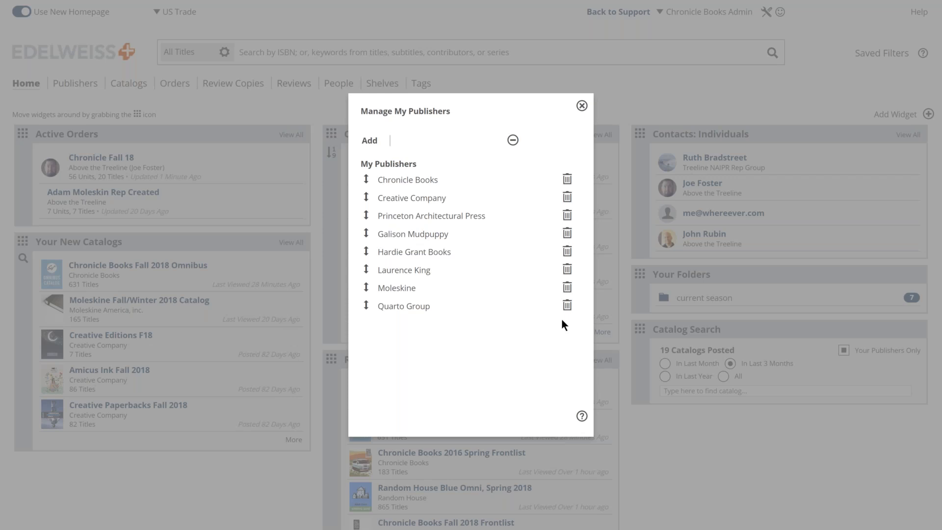
pyautogui.click(567, 305)
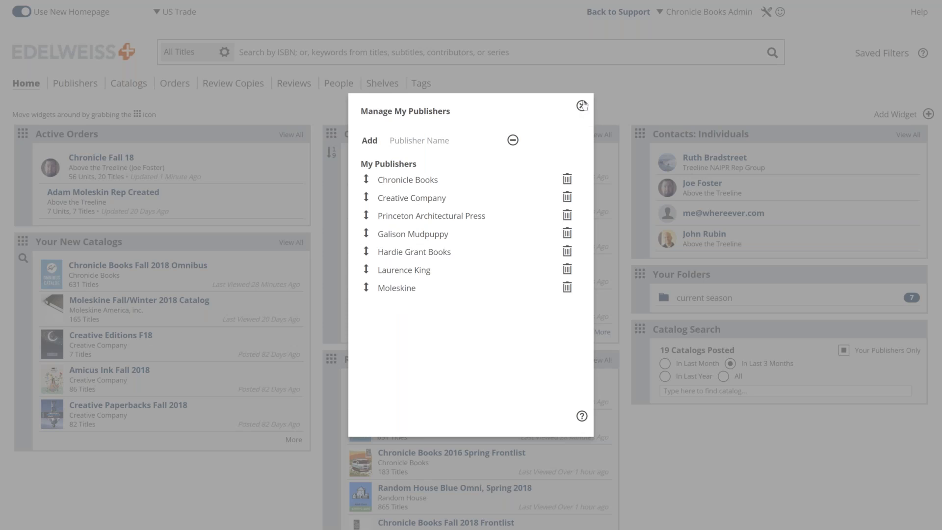
pyautogui.click(583, 105)
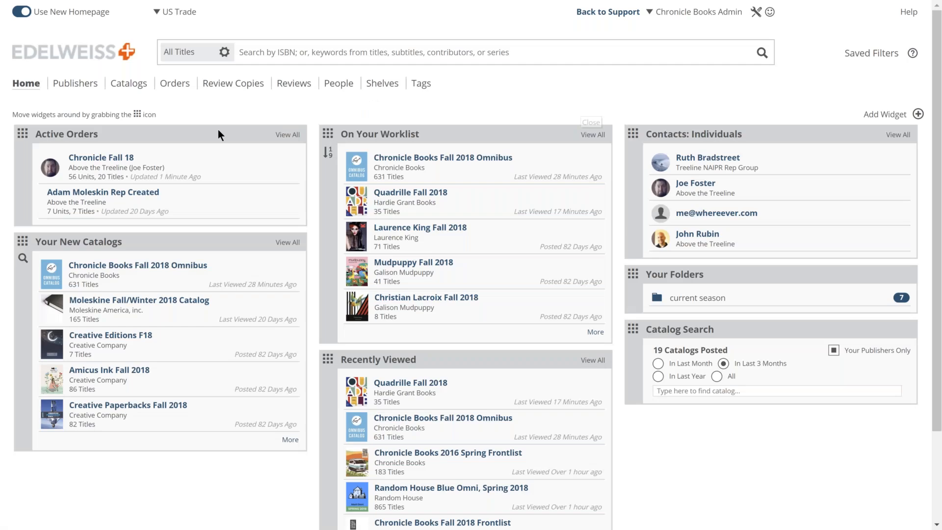
# Step: Go to the Chronicle Books page under My Publishers and browse its 18 catalogs, leaving the sort unchanged
pyautogui.click(88, 86)
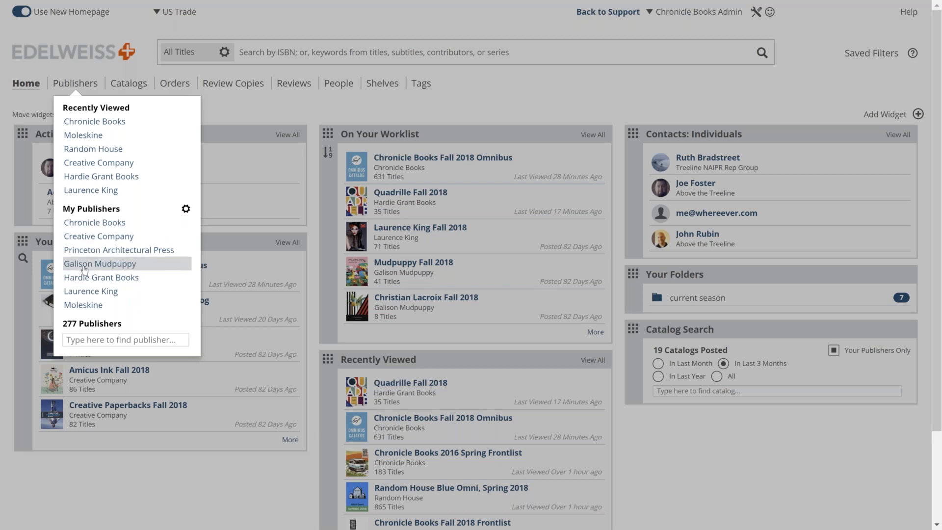
pyautogui.click(80, 225)
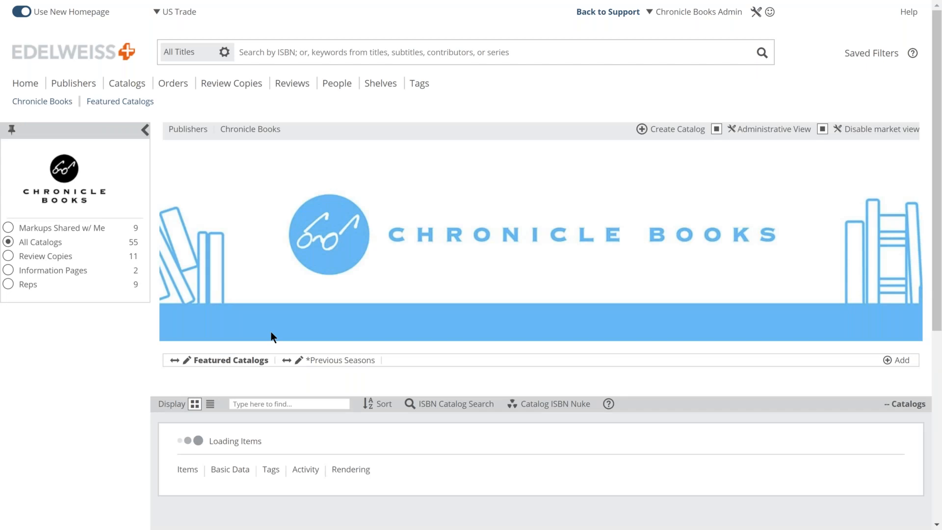
pyautogui.scroll(-1, 271, 334)
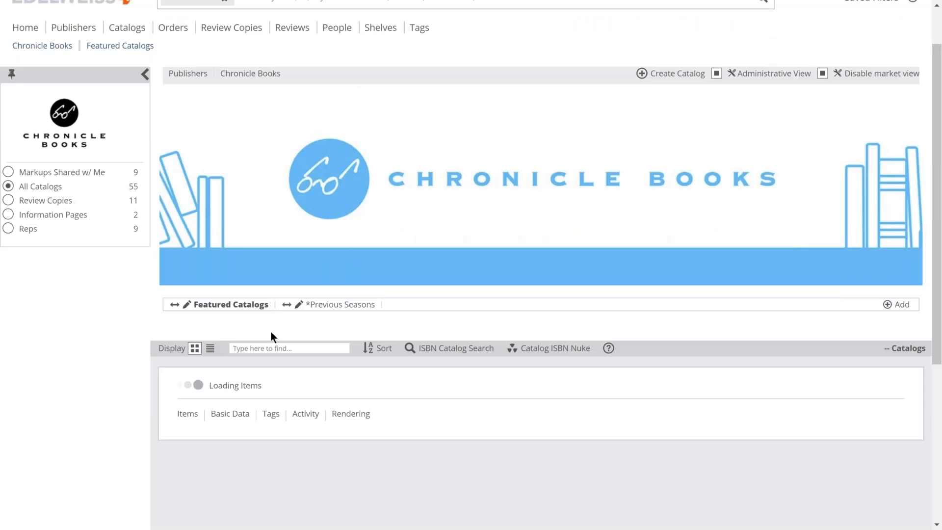
pyautogui.scroll(-2, 270, 330)
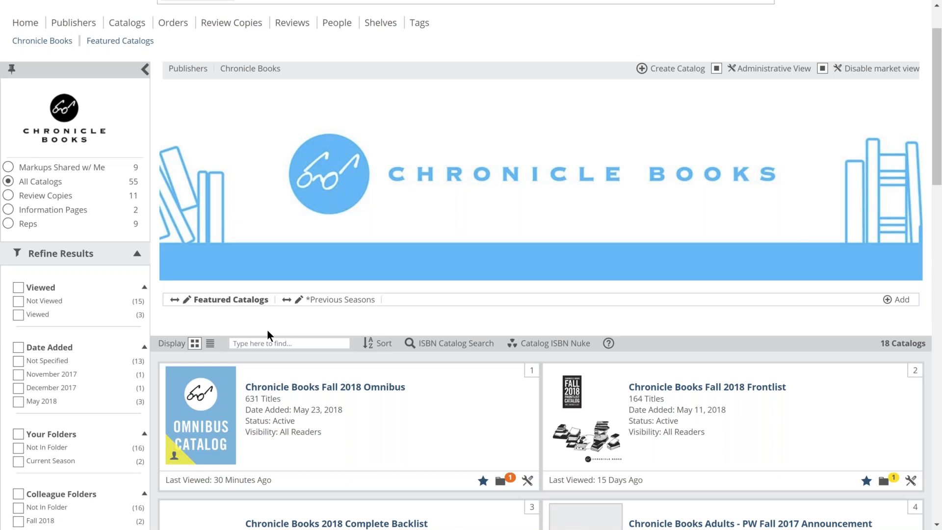
pyautogui.scroll(-3, 317, 278)
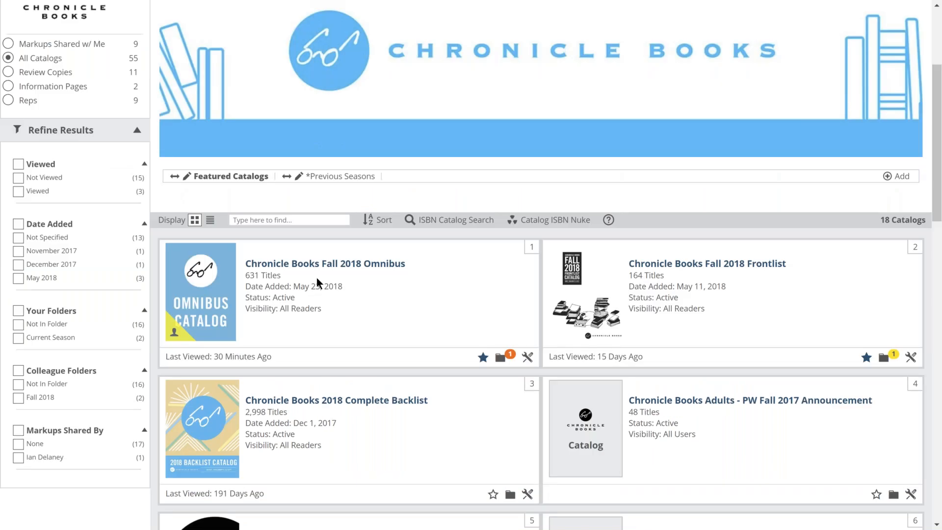
pyautogui.click(379, 97)
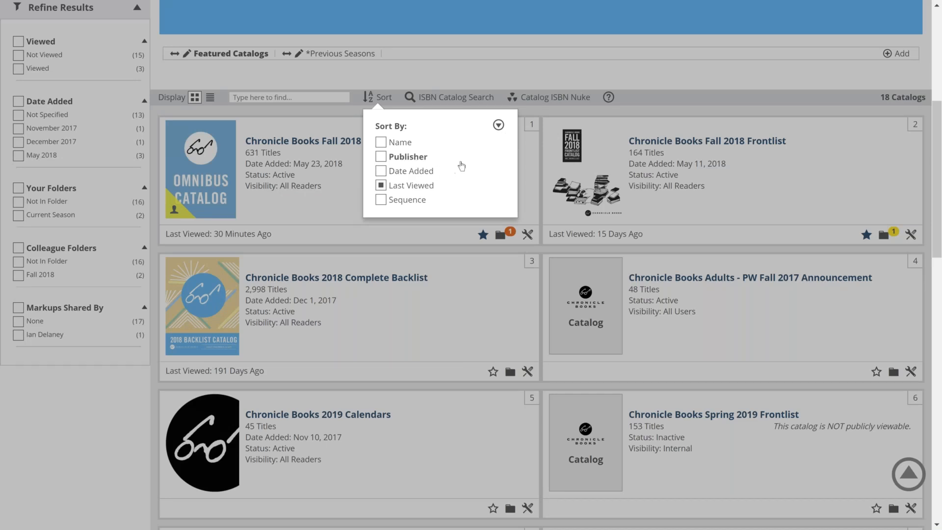
pyautogui.click(344, 184)
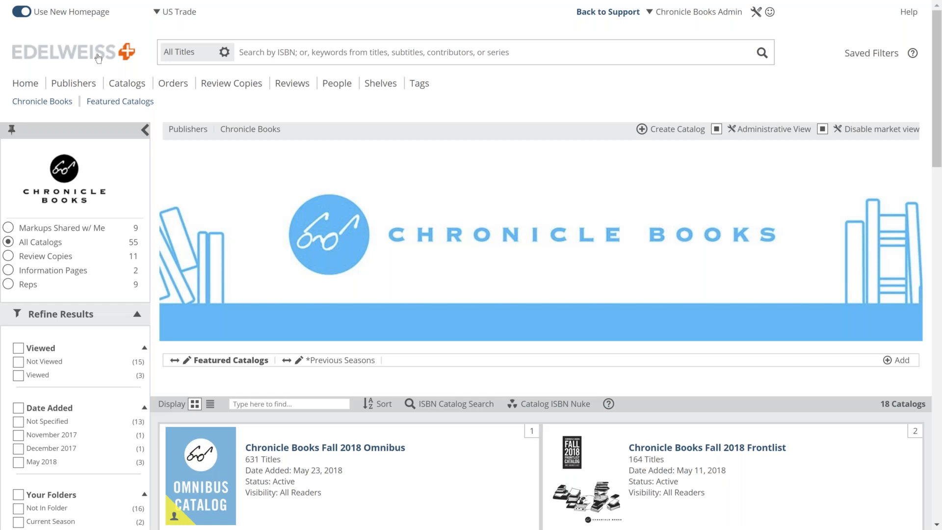
# Step: From Home, go to People, glance at Other Actions, and show the Individuals contacts list
pyautogui.click(98, 59)
pyautogui.click(339, 85)
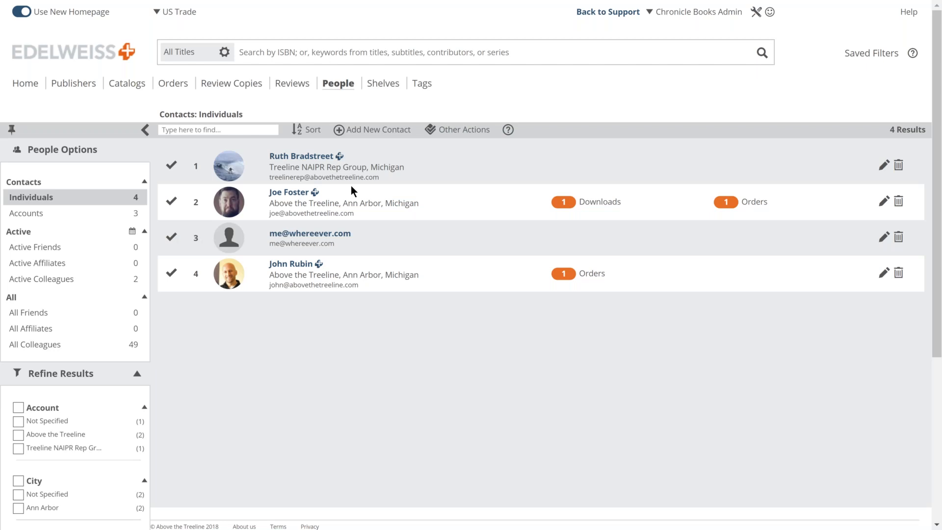
pyautogui.click(459, 132)
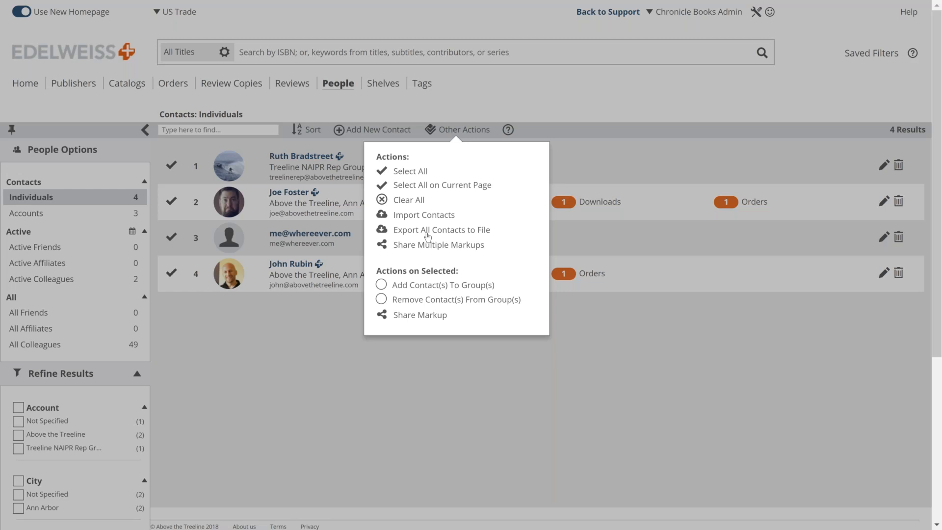
pyautogui.click(333, 311)
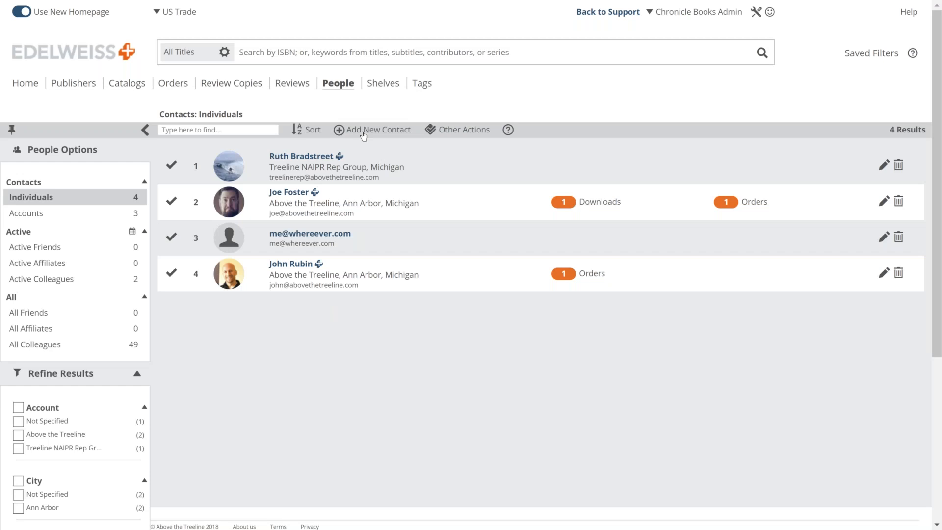
pyautogui.click(42, 202)
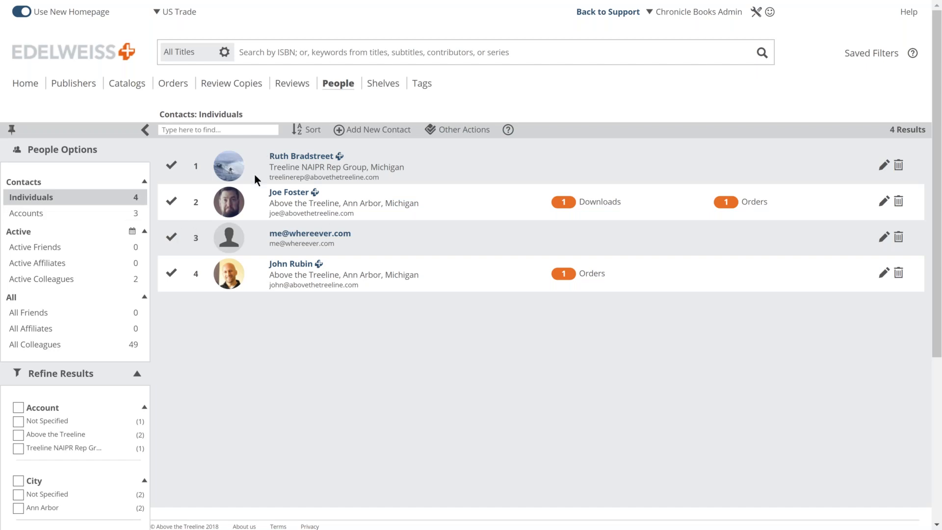
# Step: Start a new contact and look up the Above the Treeline colleague's email, correcting its spelling
pyautogui.click(367, 131)
pyautogui.click(358, 201)
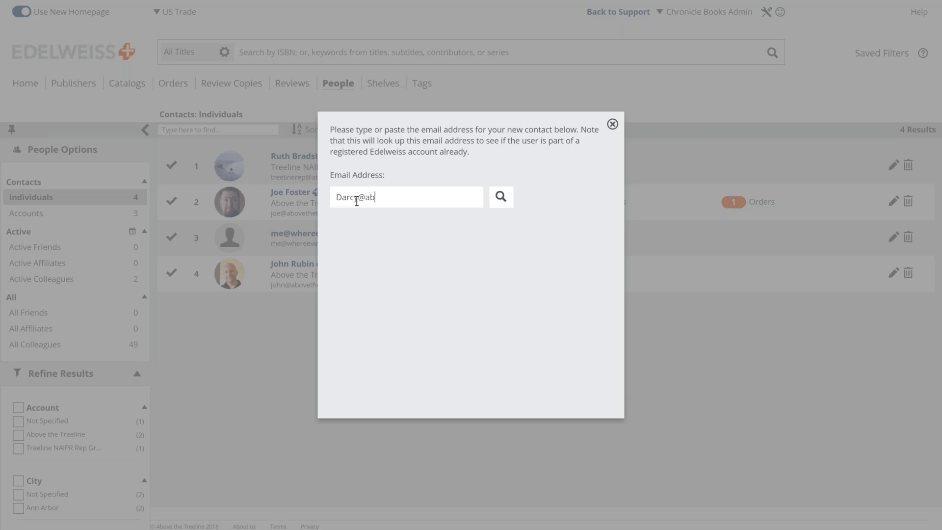
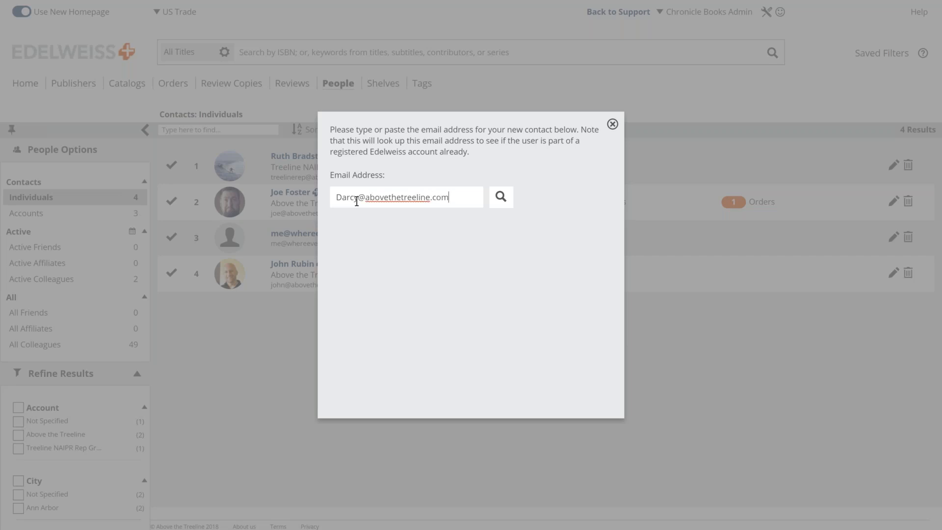
pyautogui.press('Return')
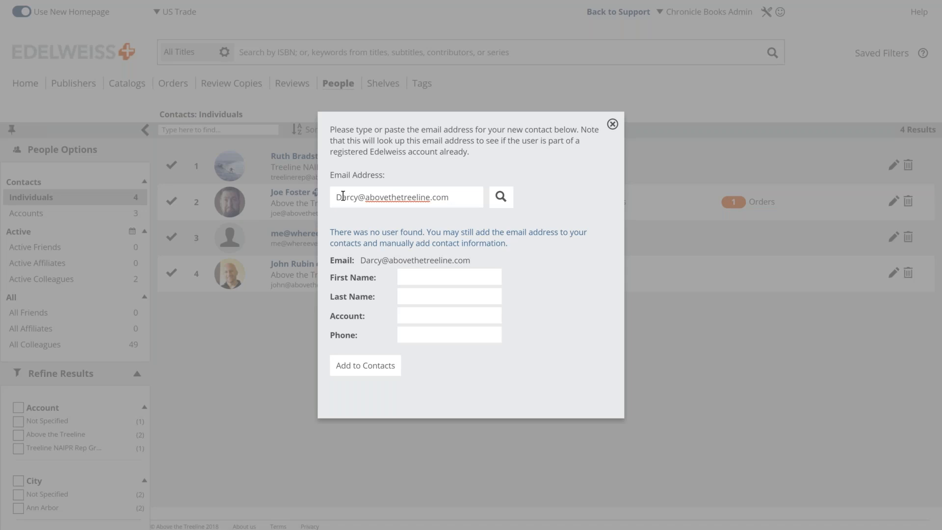
pyautogui.moveTo(342, 197); pyautogui.dragTo(357, 195)
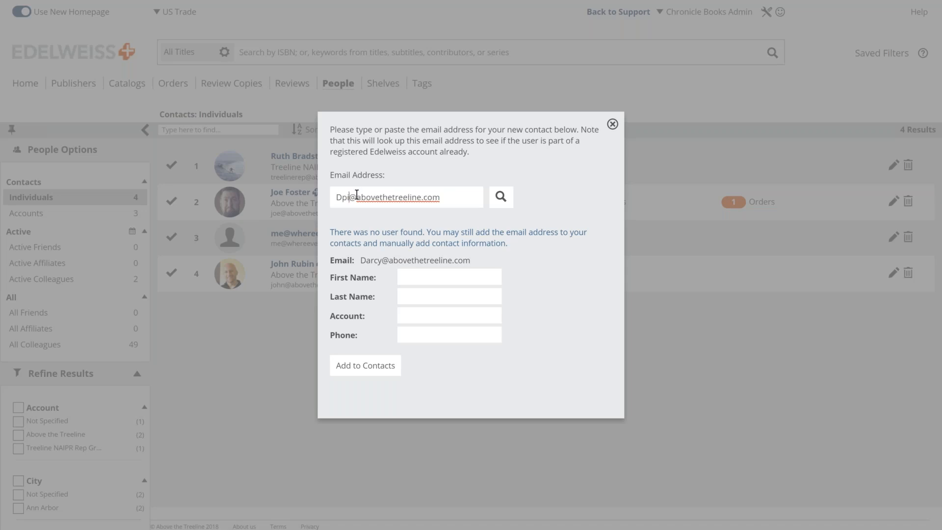
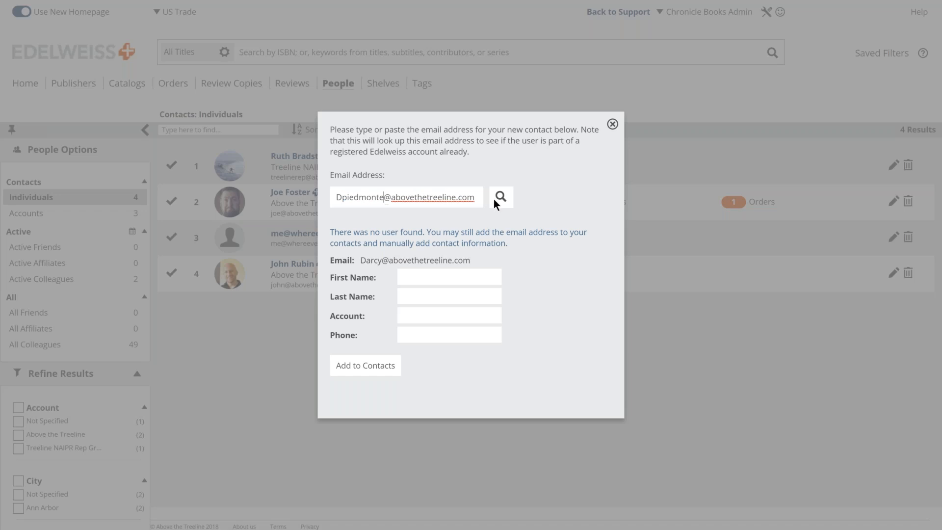
pyautogui.click(500, 198)
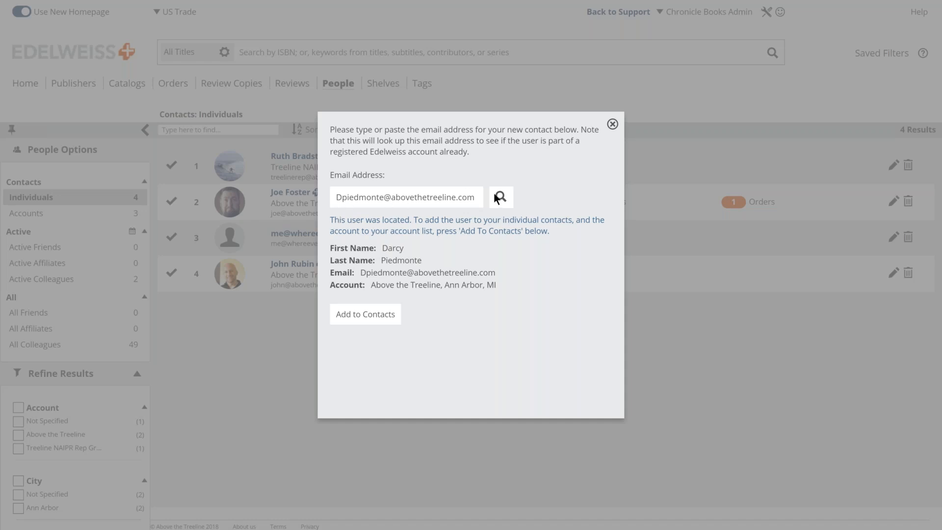
# Step: Add the found registered user to contacts and acknowledge the confirmation
pyautogui.moveTo(329, 219); pyautogui.dragTo(393, 211)
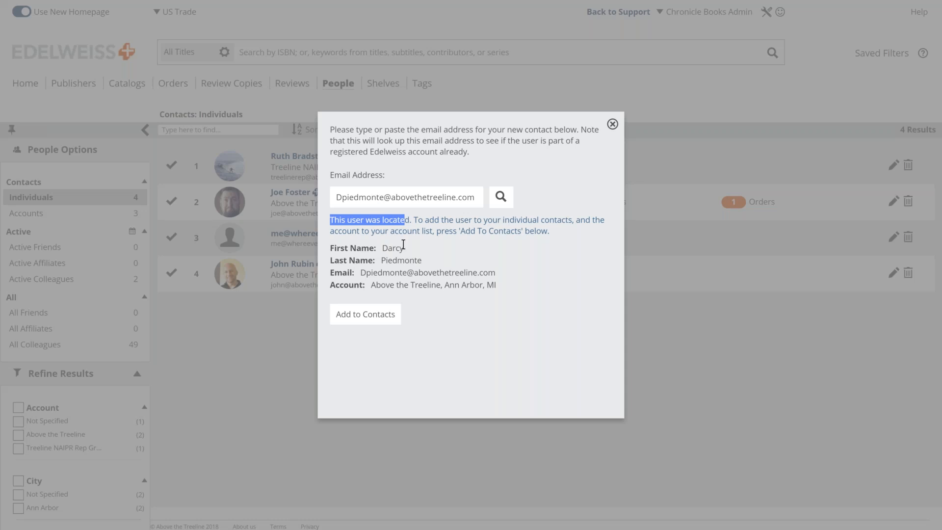
pyautogui.click(436, 225)
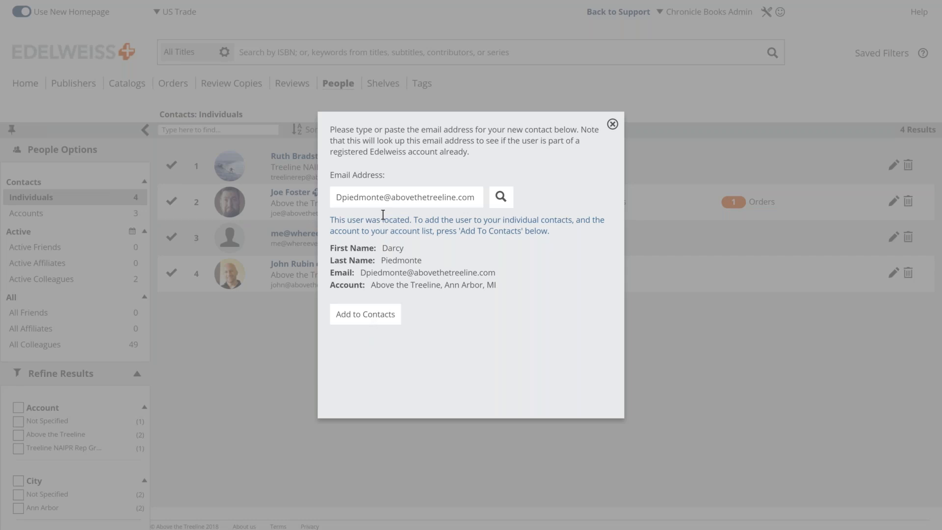
pyautogui.click(356, 317)
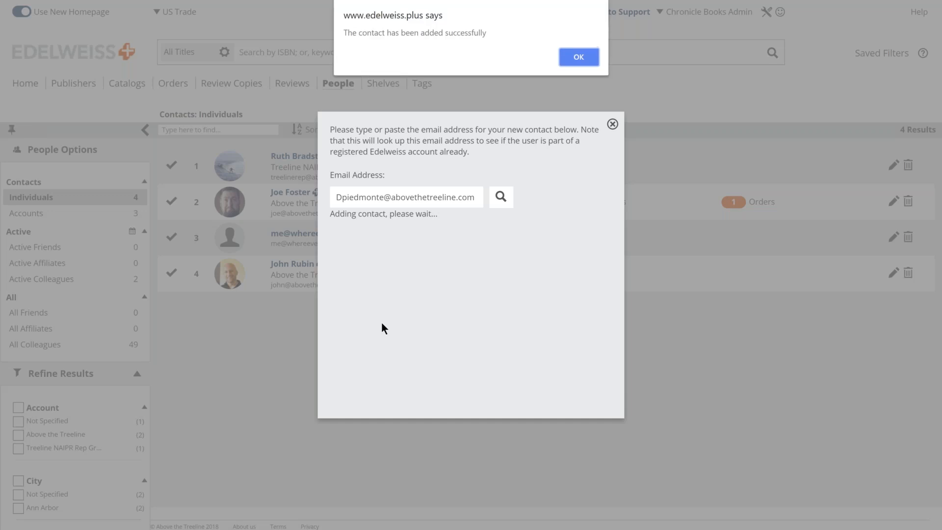
pyautogui.click(577, 58)
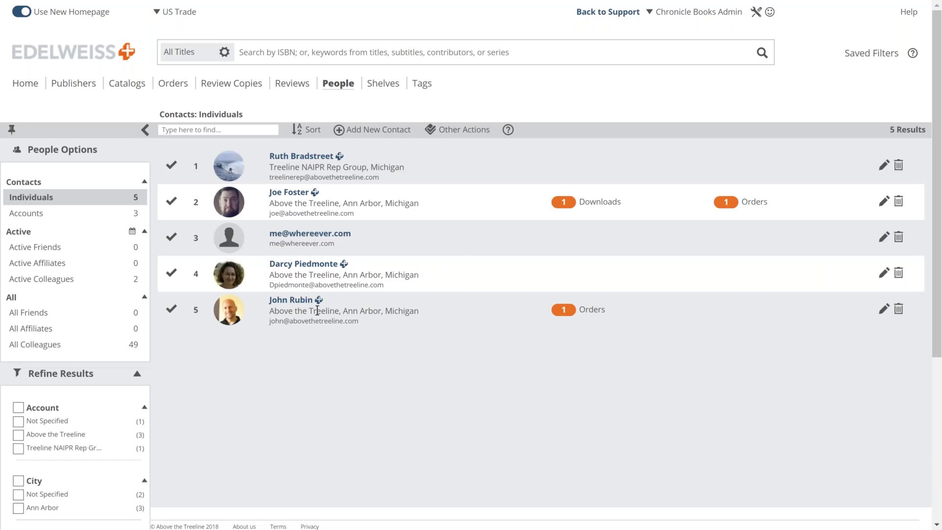
# Step: Start another new contact and look up the new contact's email address
pyautogui.click(366, 133)
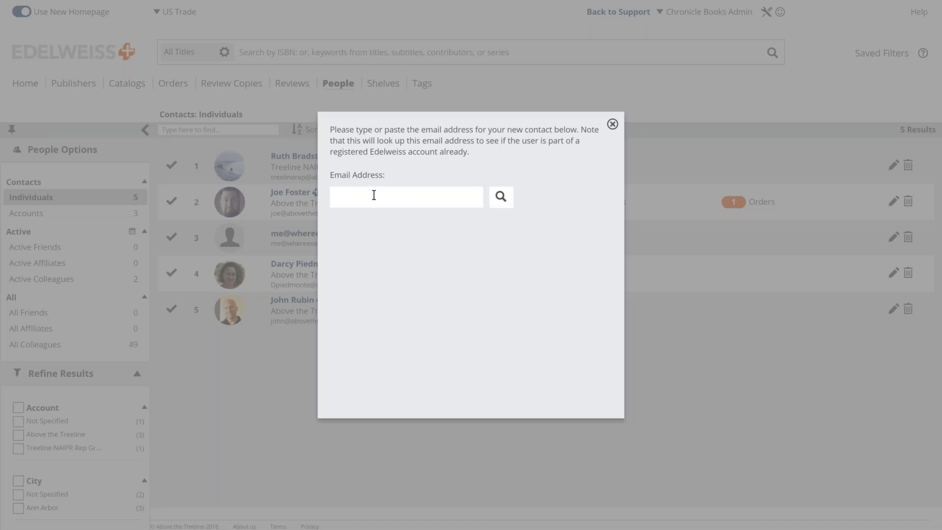
pyautogui.click(372, 196)
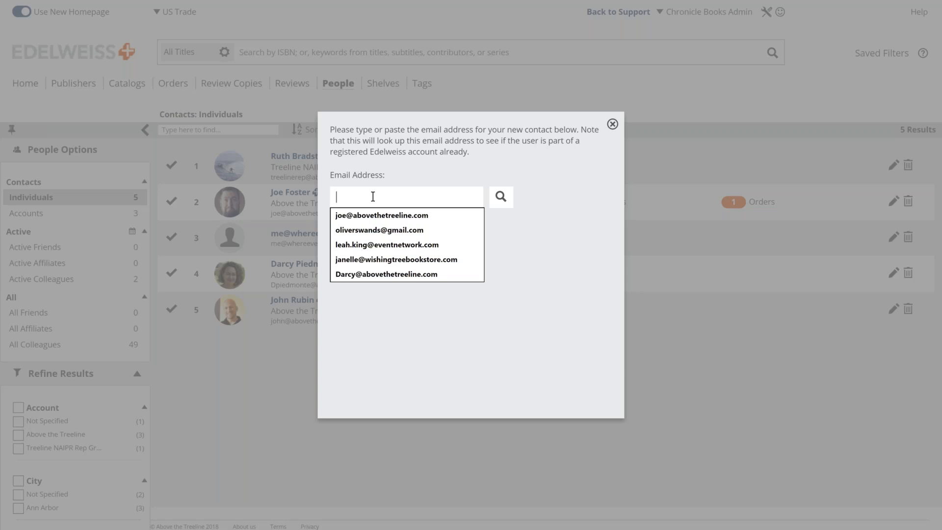
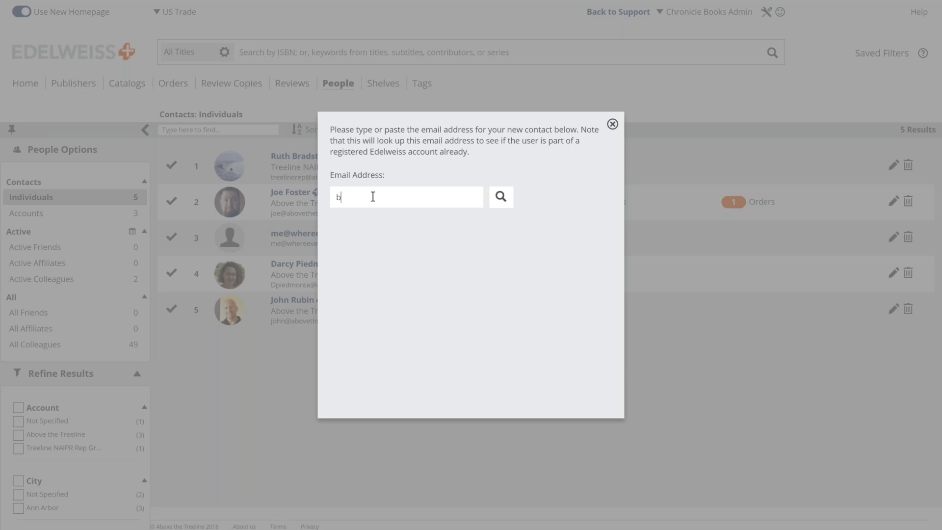
pyautogui.press('Return')
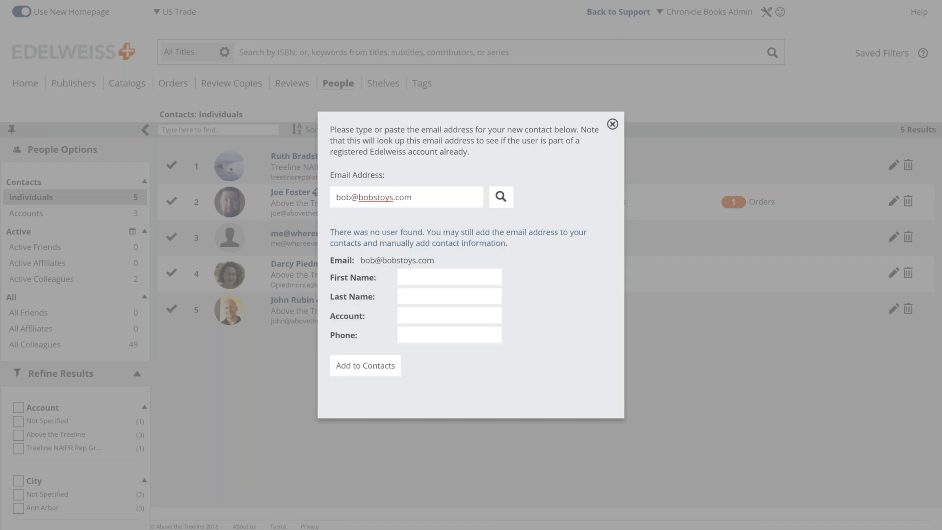
# Step: Fill in the contact's first name, last name and a new account, then add it to contacts
pyautogui.click(422, 279)
pyautogui.write('Bob')
pyautogui.press('Tab')
pyautogui.write('Toys')
pyautogui.click(410, 318)
pyautogui.write('Bo')
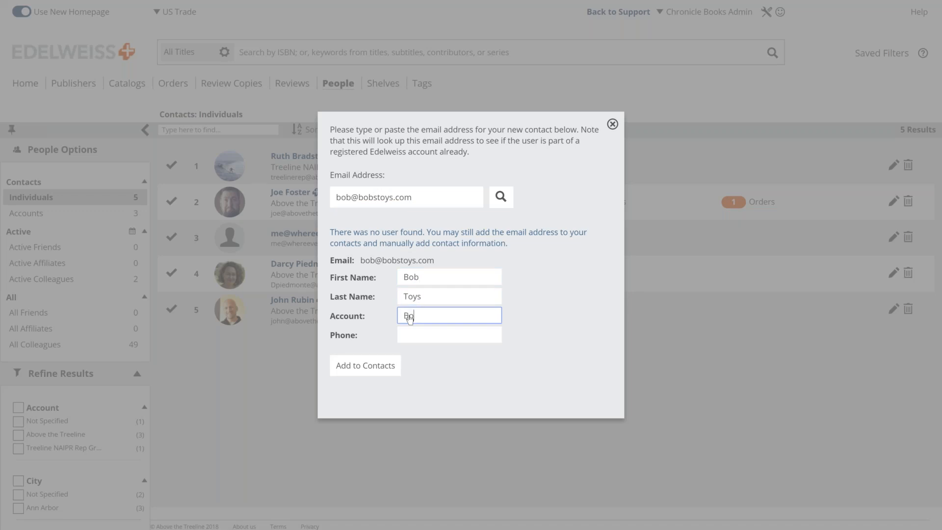
pyautogui.write("b's Toys")
pyautogui.click(407, 341)
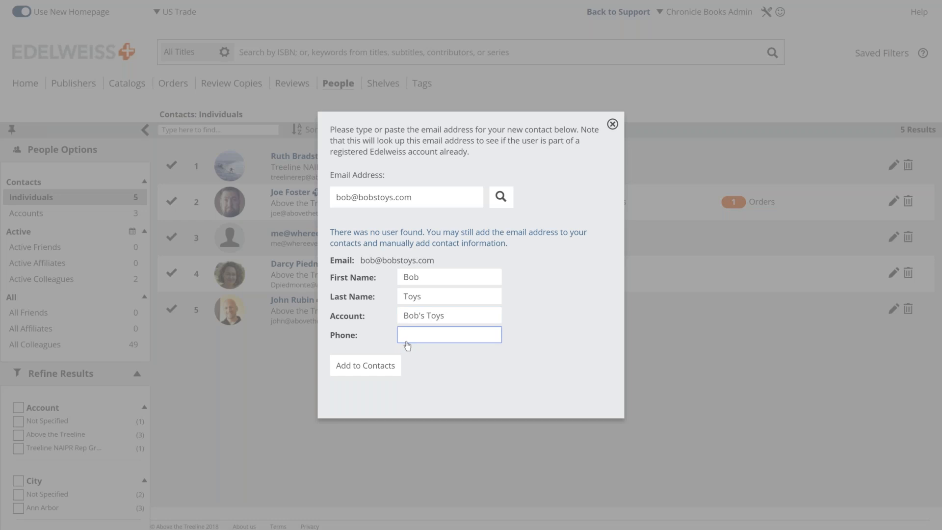
pyautogui.click(367, 371)
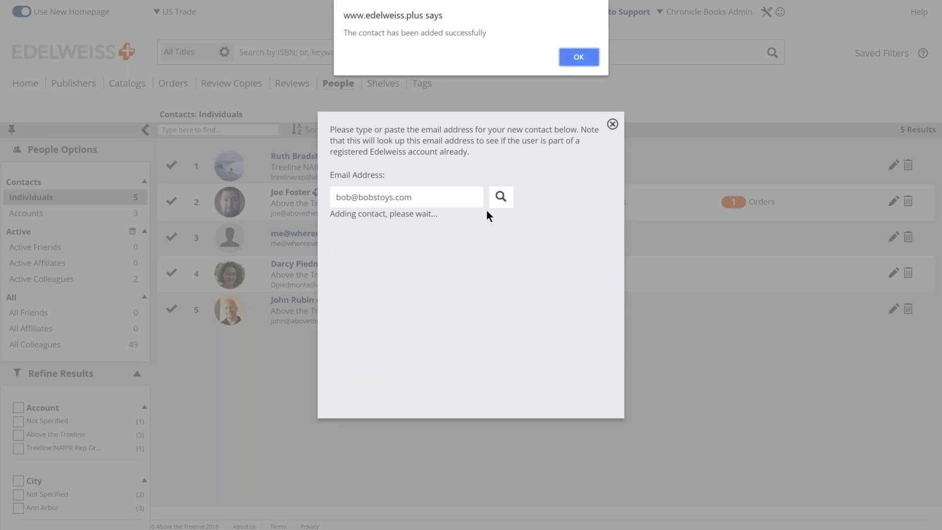
pyautogui.click(578, 57)
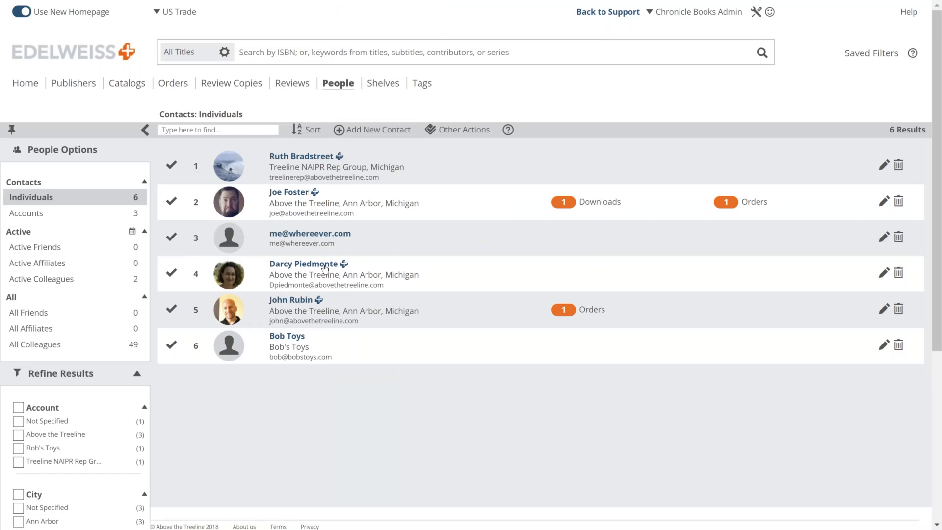
# Step: Delete the nameless email-only contact from the Individuals list and confirm the deletion
pyautogui.moveTo(346, 269)
pyautogui.moveTo(340, 157)
pyautogui.click(55, 203)
pyautogui.click(899, 238)
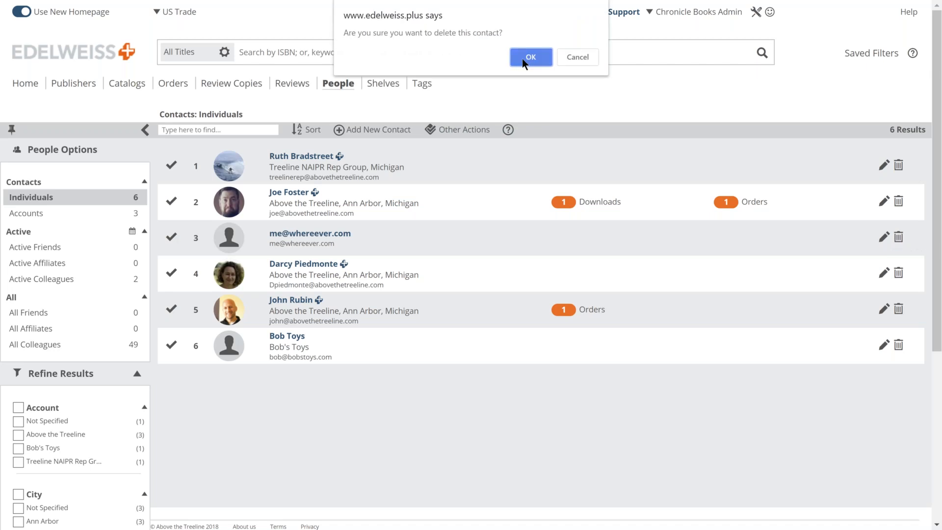
pyautogui.click(530, 56)
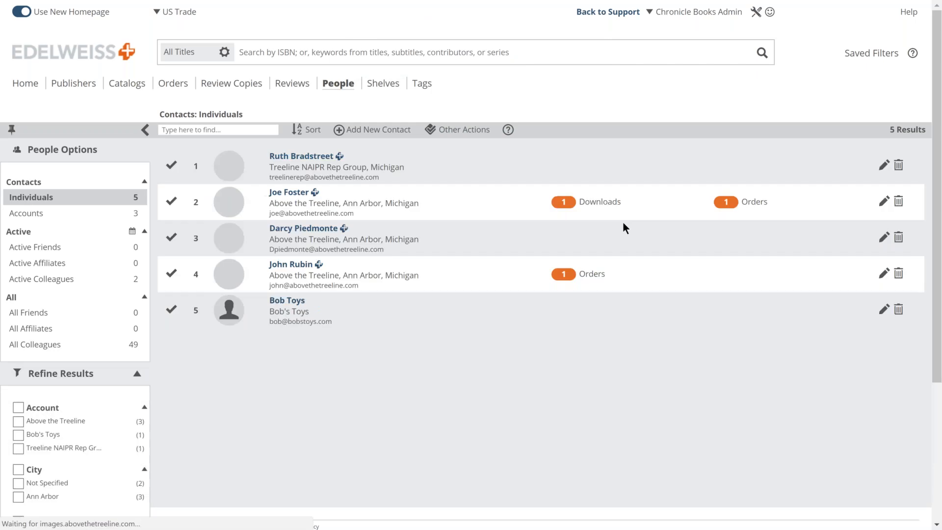
# Step: Open a colleague's contact in edit mode, close it without saving, then show the Accounts list
pyautogui.click(884, 201)
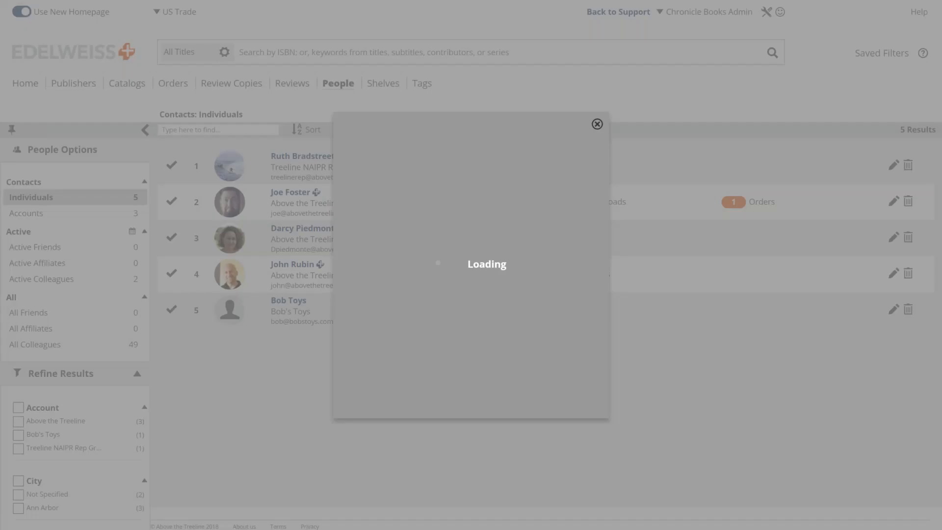
pyautogui.click(536, 149)
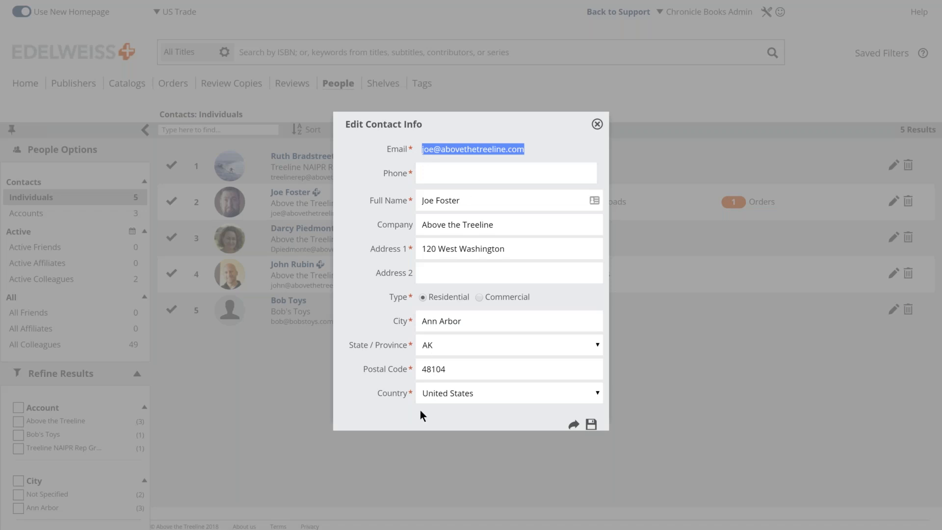
pyautogui.click(598, 124)
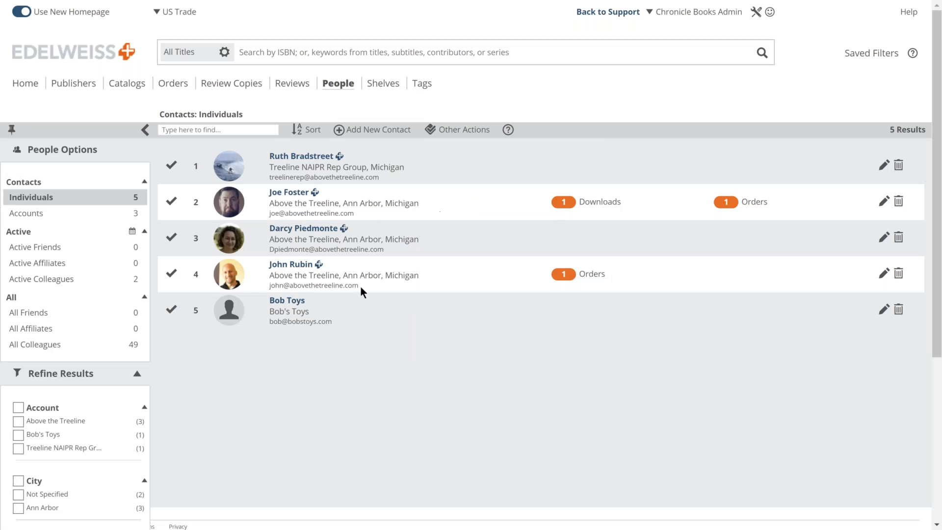
pyautogui.click(35, 214)
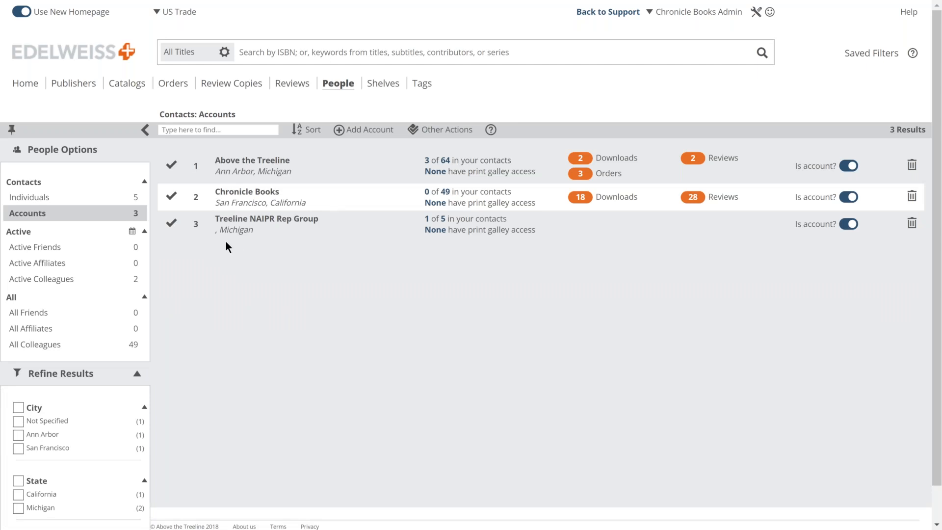
# Step: Open the Above the Treeline account details, try adding a user, then close the account panel
pyautogui.click(441, 162)
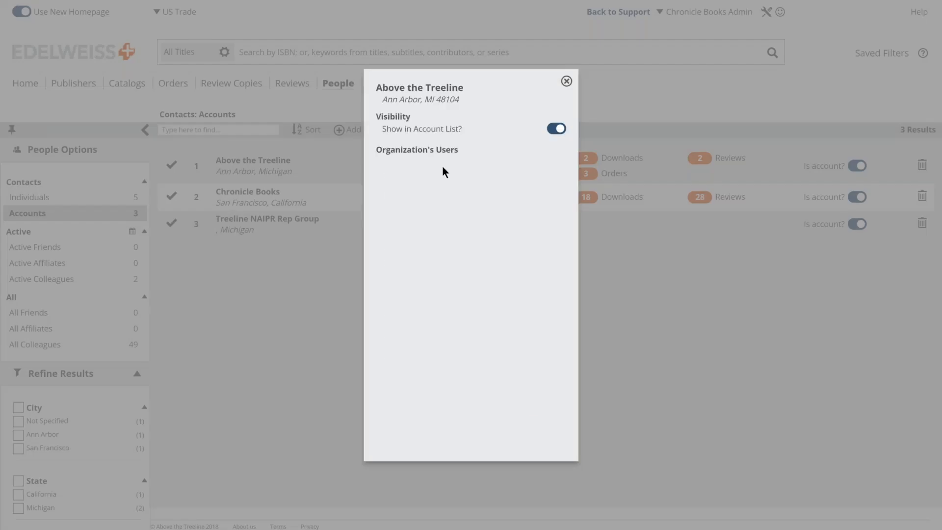
pyautogui.scroll(-5, 455, 211)
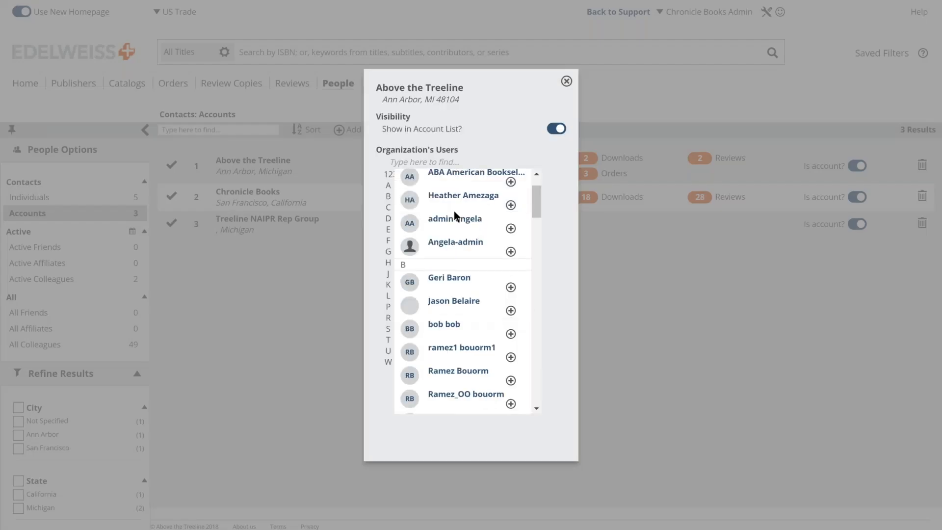
pyautogui.scroll(-1, 462, 289)
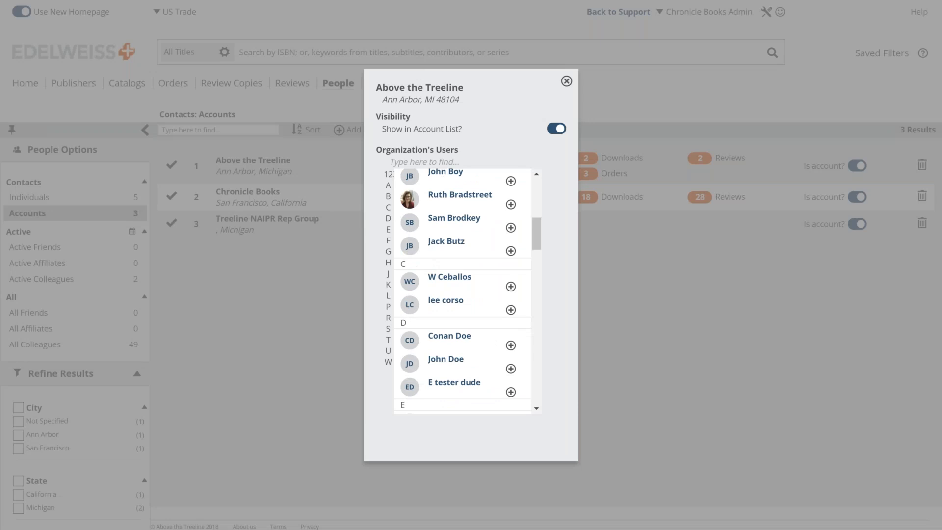
pyautogui.scroll(-7, 462, 289)
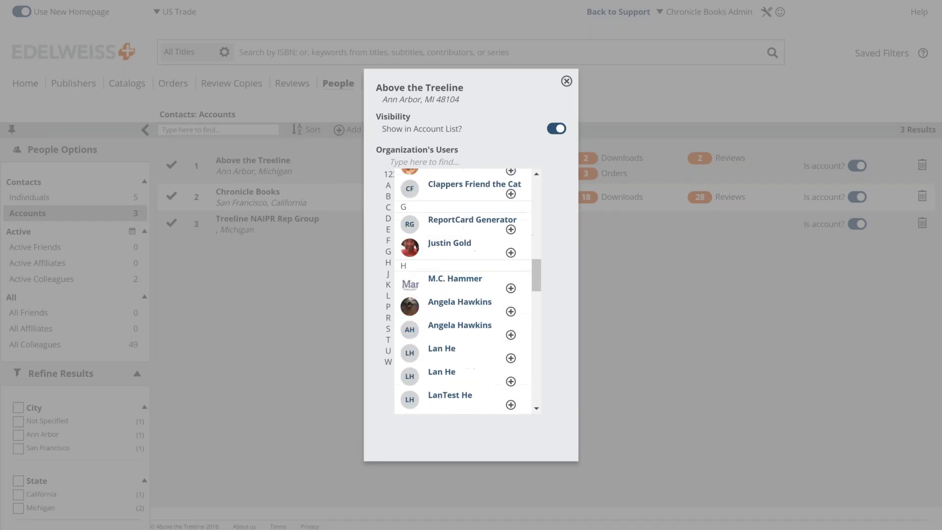
pyautogui.click(511, 288)
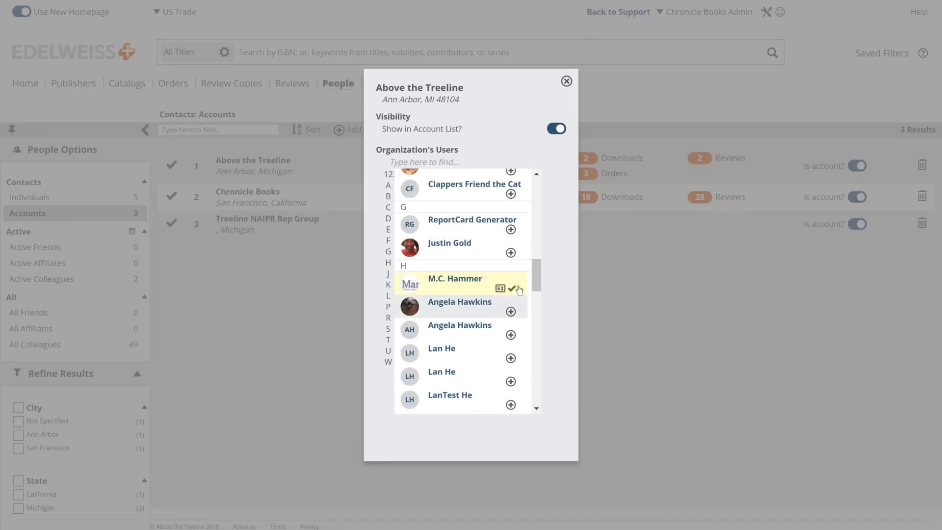
pyautogui.click(567, 81)
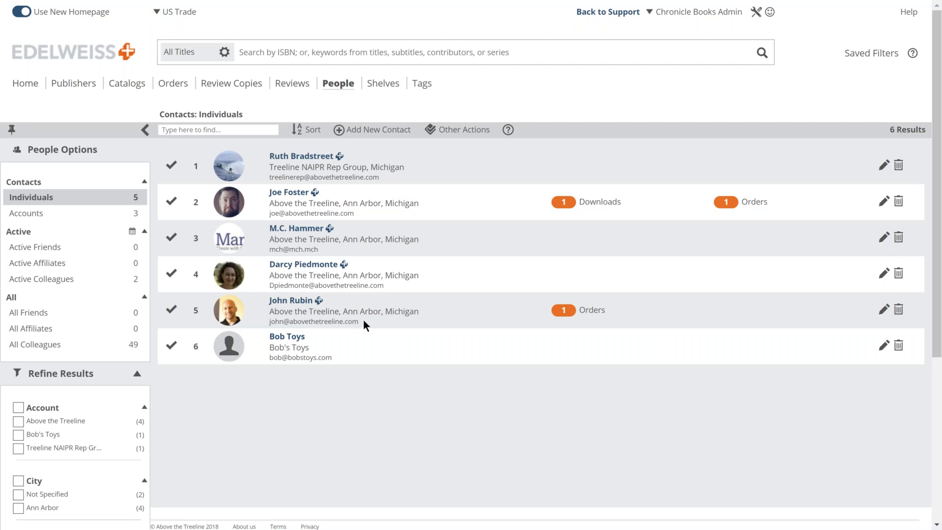
# Step: Add contacts 1, 2, 4 and 6 to a new group named 'Buyer group'
pyautogui.click(173, 168)
pyautogui.click(172, 203)
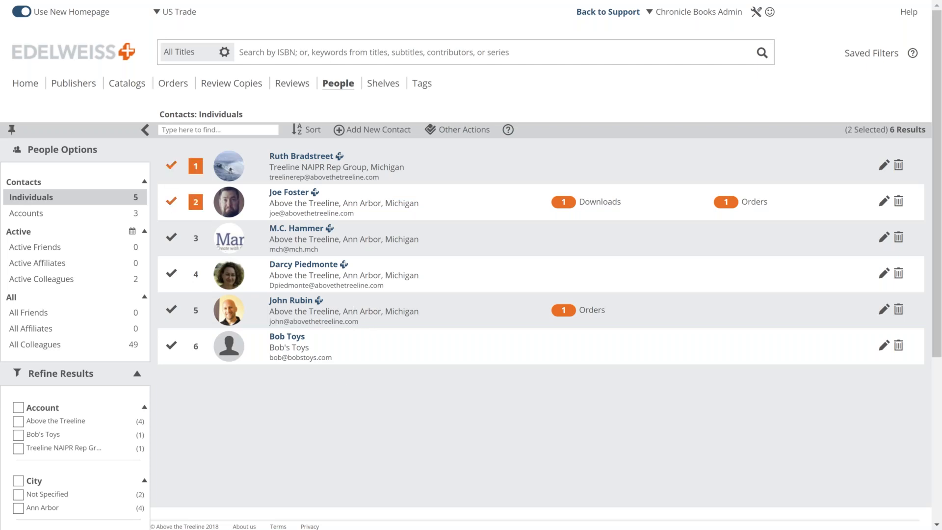
pyautogui.click(173, 274)
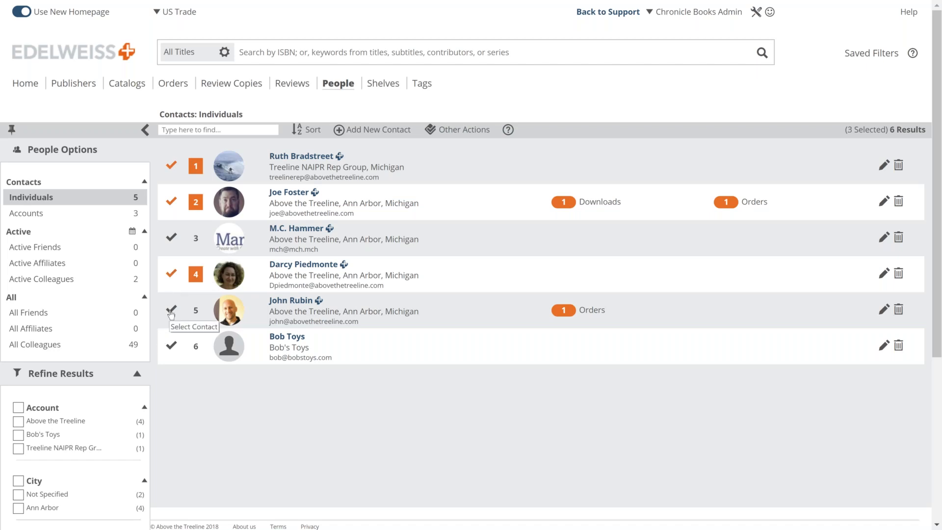
pyautogui.click(171, 346)
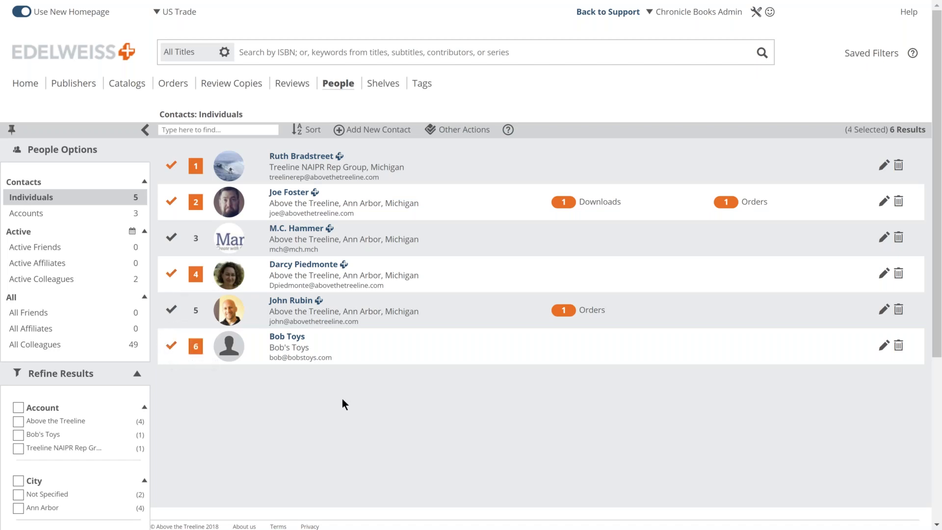
pyautogui.click(457, 131)
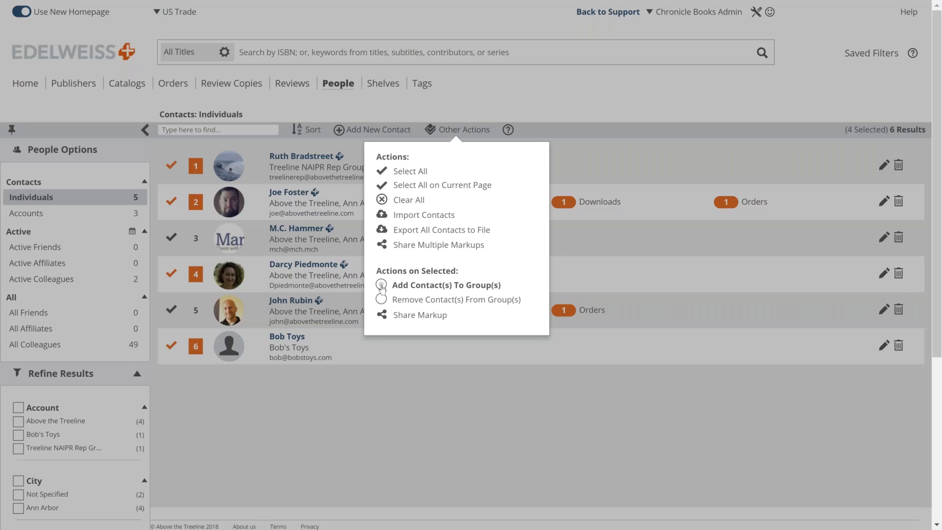
pyautogui.click(382, 286)
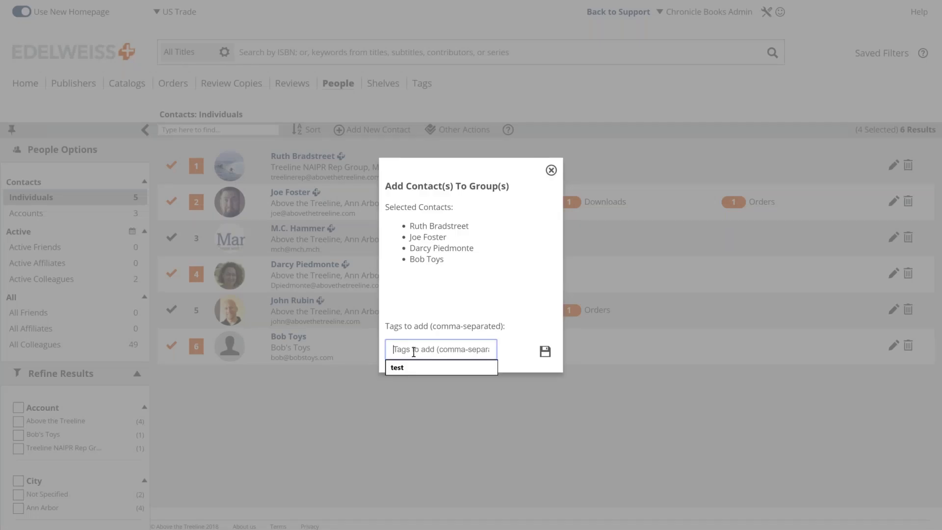
pyautogui.write('Buyer')
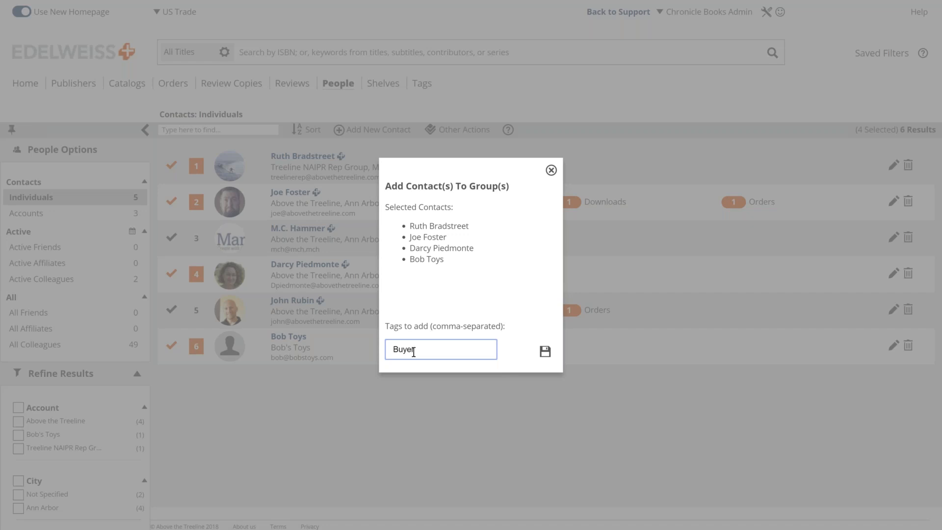
pyautogui.write(' group')
pyautogui.click(546, 351)
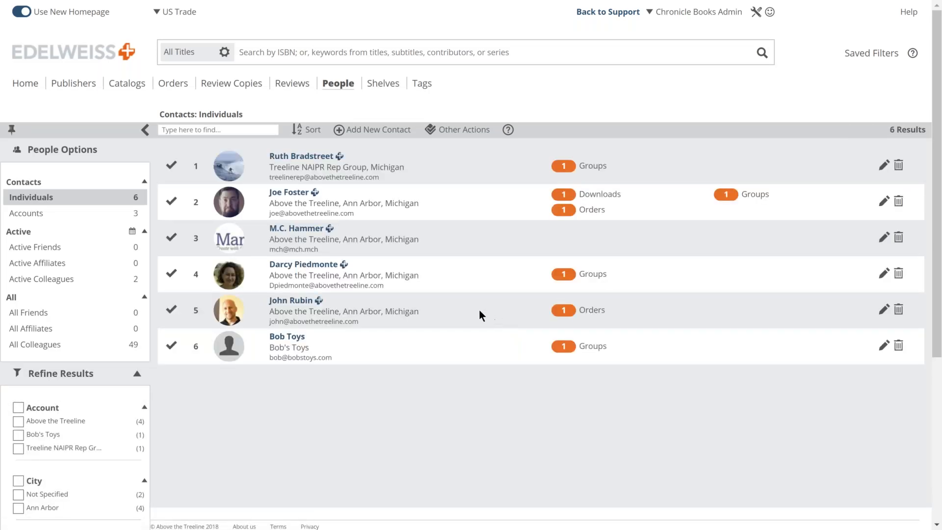
pyautogui.moveTo(562, 169)
pyautogui.scroll(-1, 476, 364)
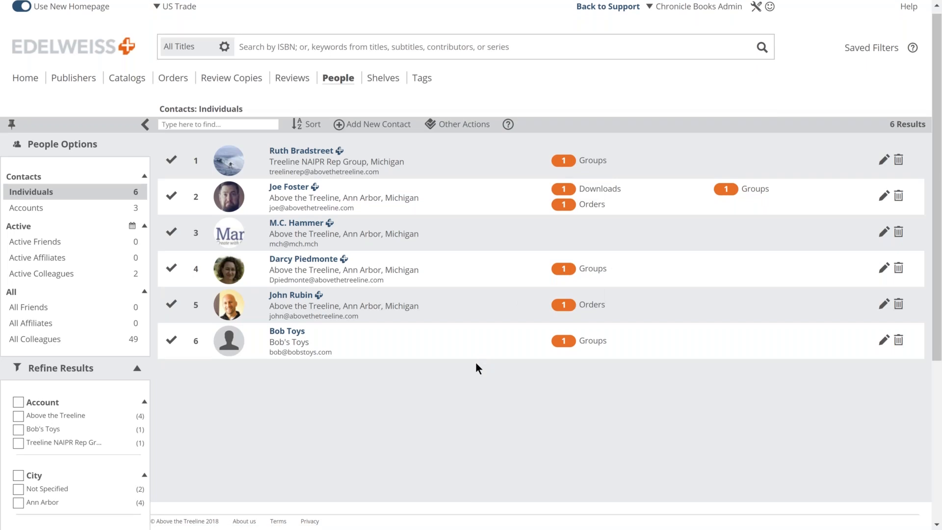
pyautogui.scroll(-5, 475, 361)
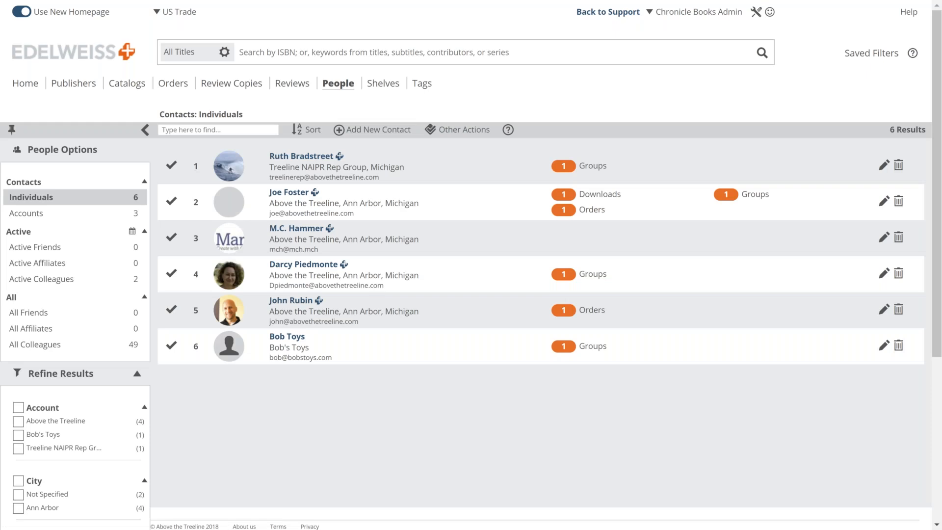
pyautogui.scroll(-1, 540, 265)
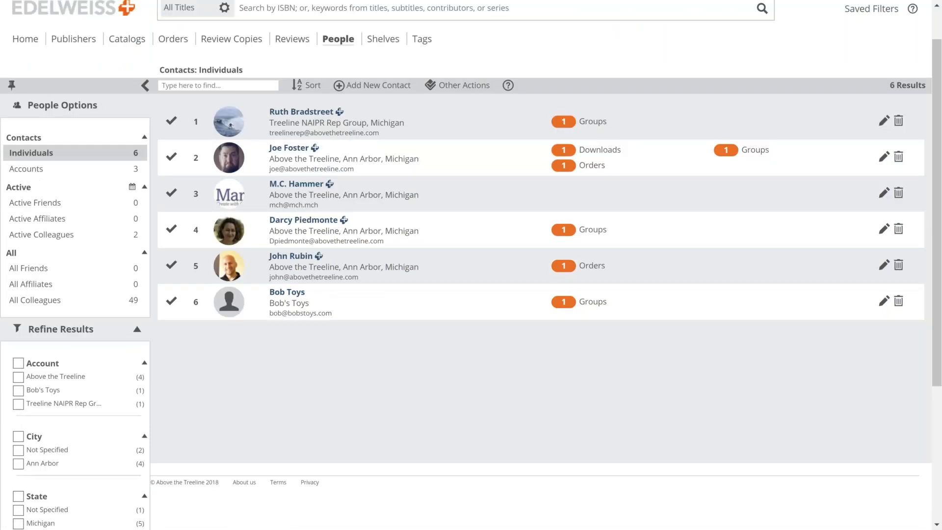
pyautogui.scroll(-5, 296, 234)
pyautogui.scroll(1, 295, 234)
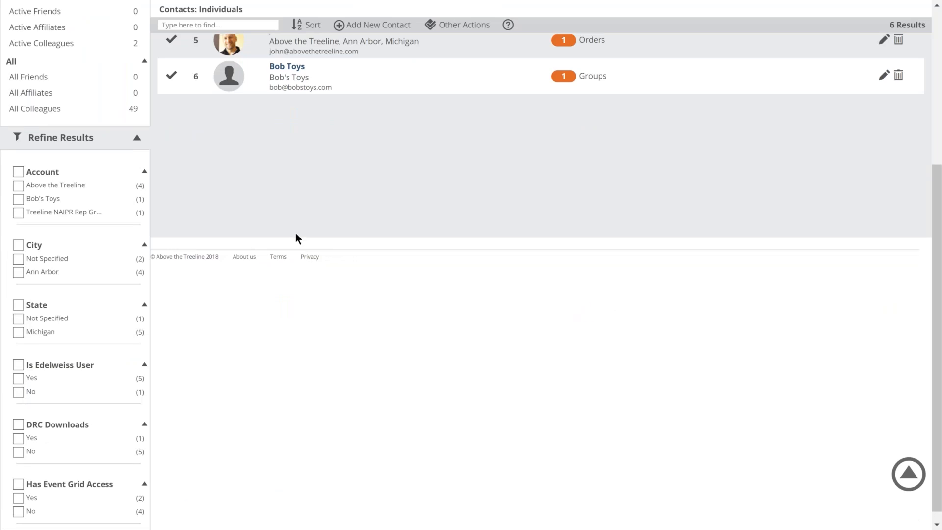
pyautogui.scroll(6, 296, 232)
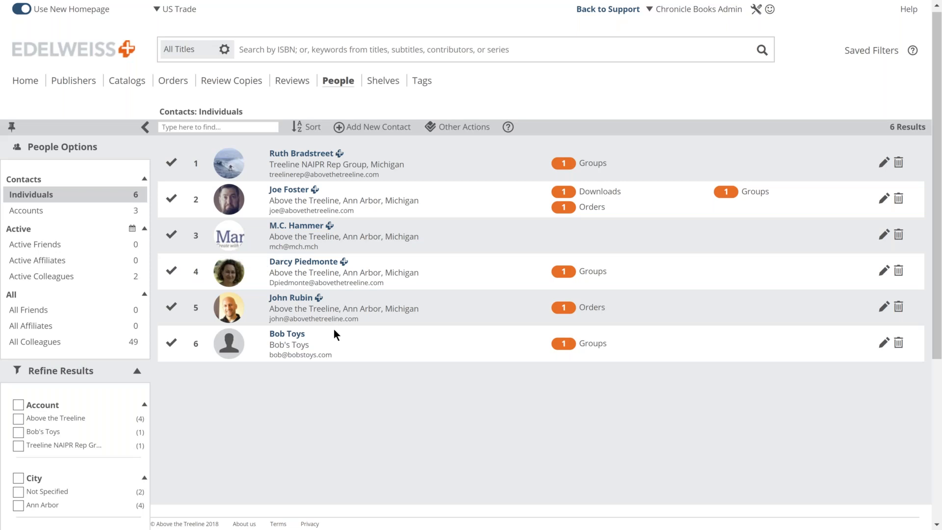
pyautogui.scroll(-1, 334, 331)
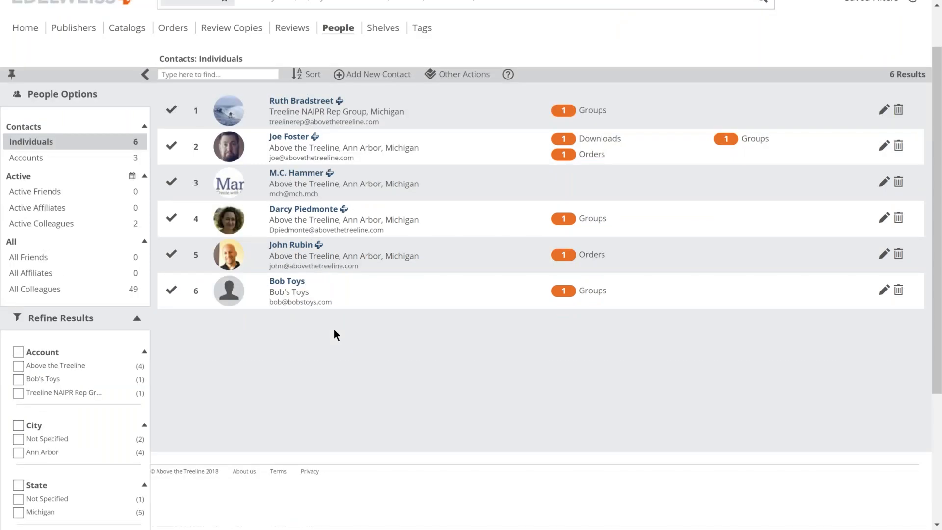
pyautogui.scroll(-1, 334, 335)
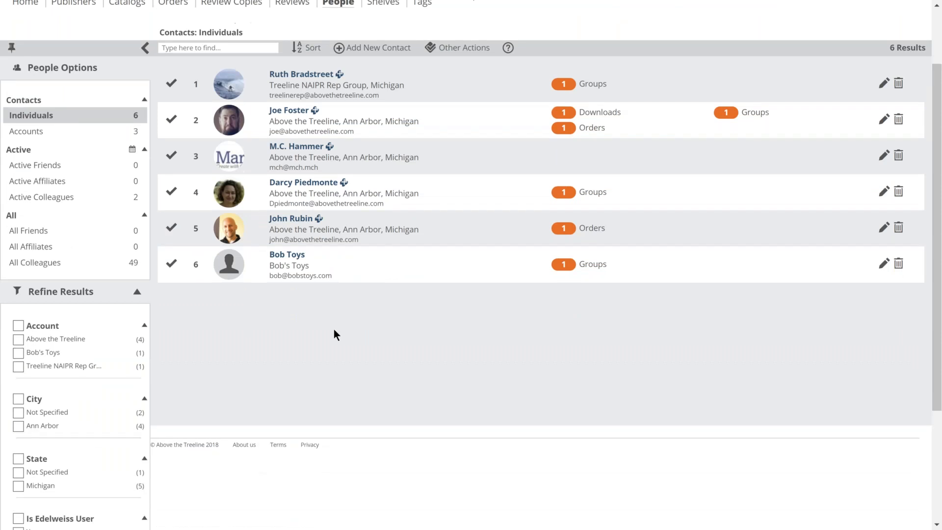
pyautogui.scroll(2, 334, 335)
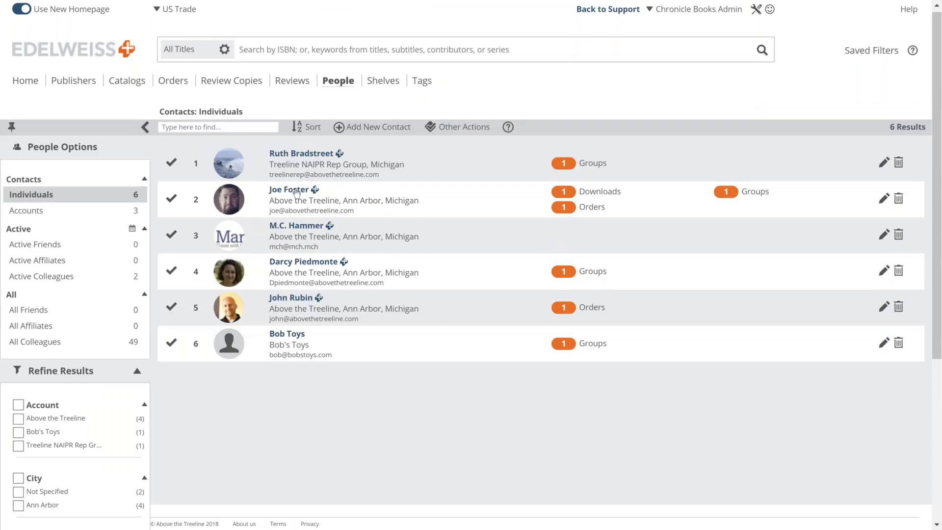
pyautogui.click(296, 192)
# Step: Tag the second contact with a new 'beards' group, close its card, and return home
pyautogui.click(464, 282)
pyautogui.write('beards')
pyautogui.press('Return')
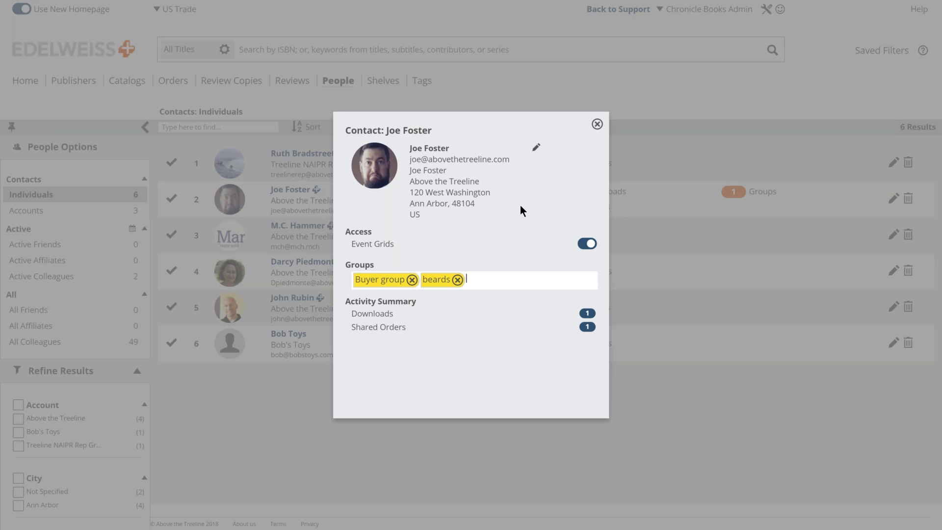
pyautogui.click(596, 125)
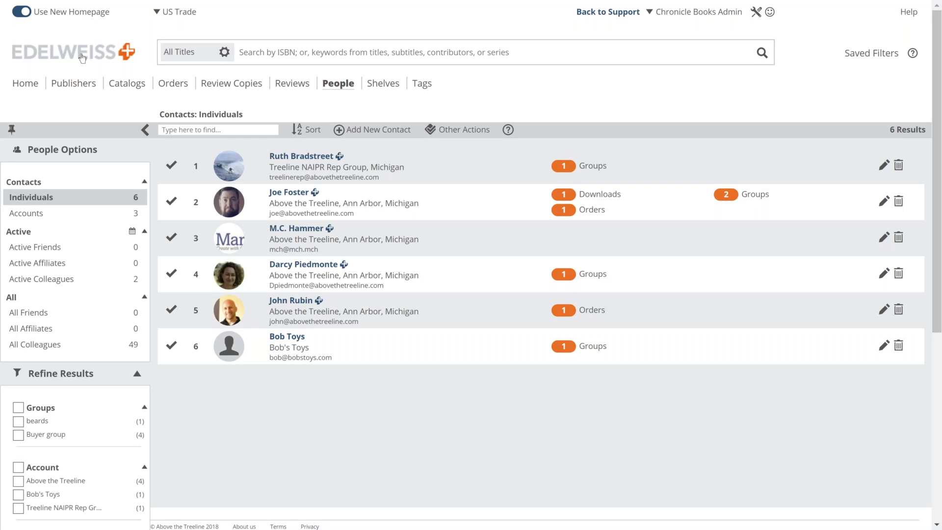
pyautogui.click(82, 58)
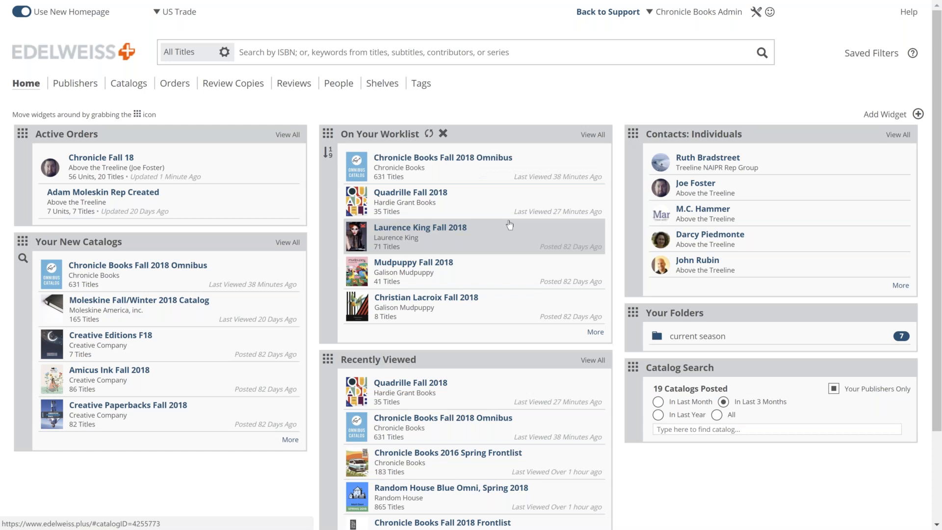
# Step: Scroll through the home dashboard widgets, then go to the Catalogs section
pyautogui.scroll(-1, 510, 225)
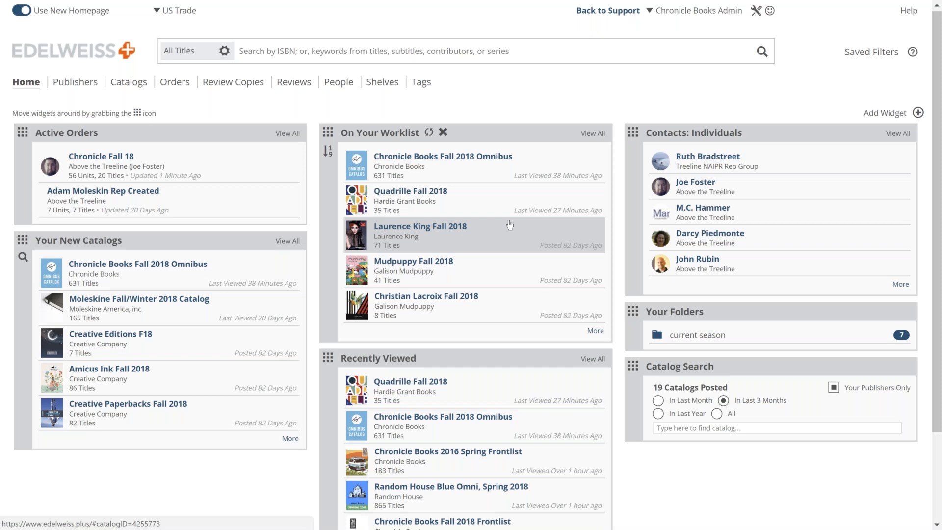
pyautogui.scroll(-2, 510, 225)
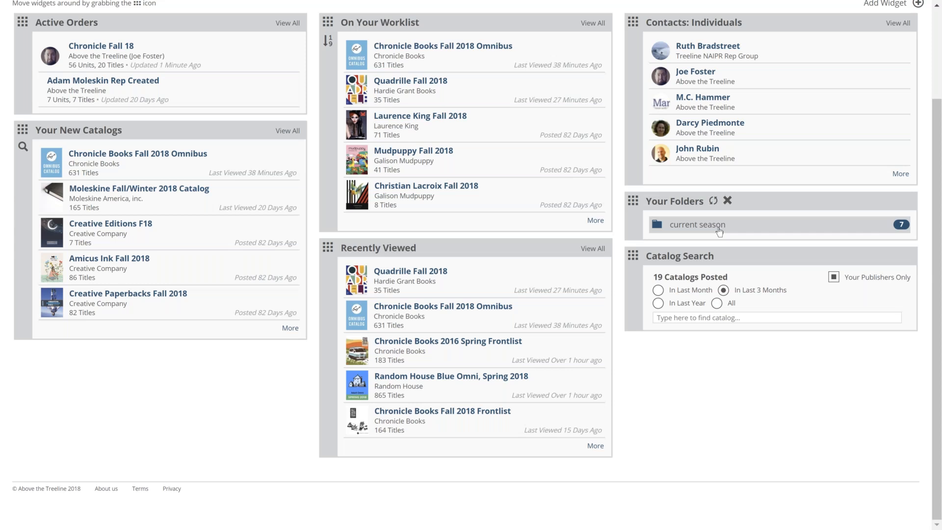
pyautogui.scroll(3, 719, 232)
pyautogui.click(137, 84)
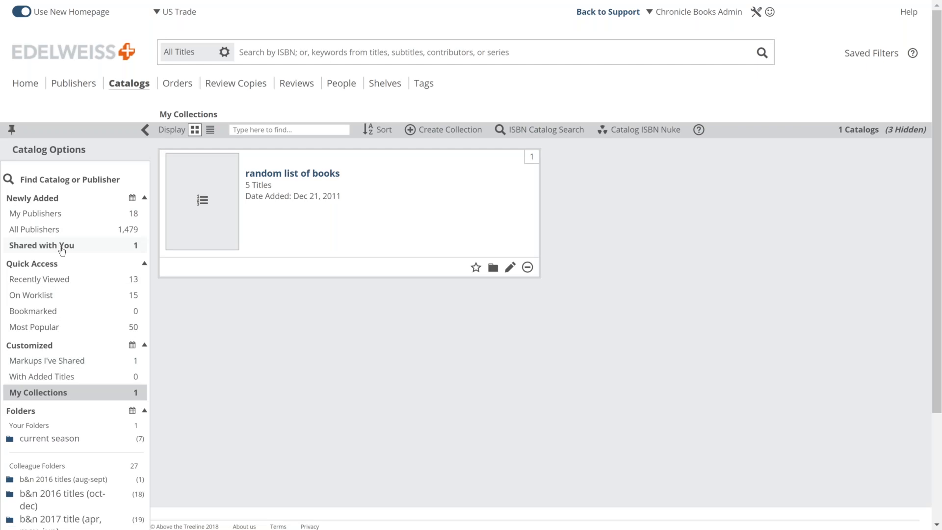
# Step: Show new catalogs from your publishers and browse the list, leaving the sort order unchanged
pyautogui.click(45, 216)
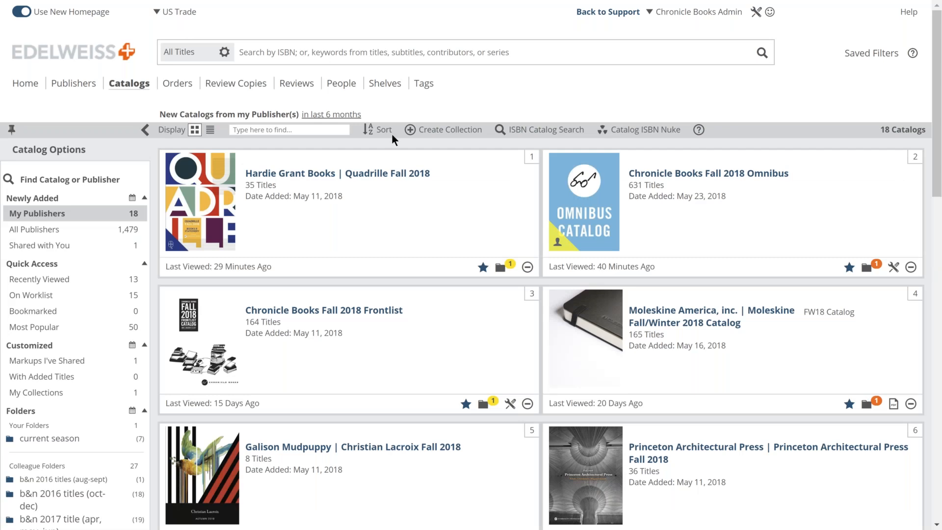
pyautogui.click(391, 134)
pyautogui.click(337, 242)
pyautogui.scroll(-1, 336, 237)
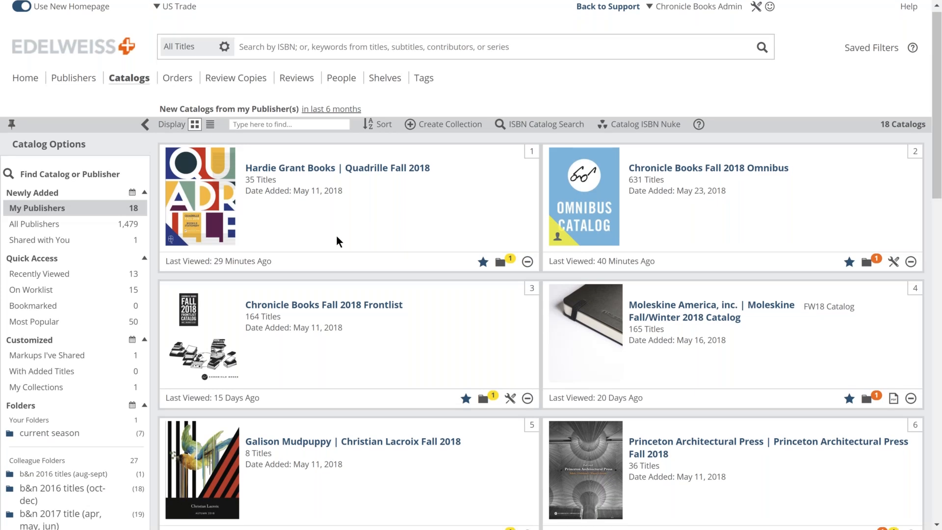
pyautogui.scroll(-17, 336, 237)
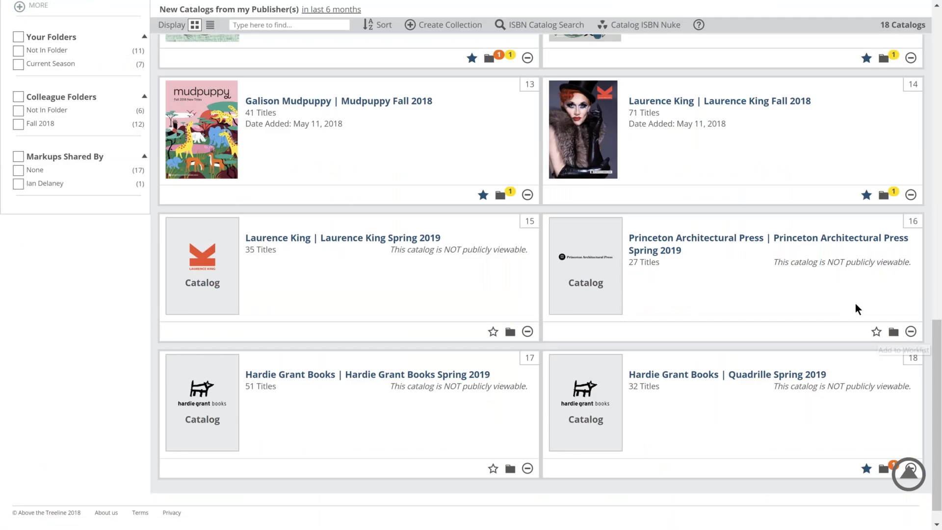
pyautogui.scroll(1, 855, 304)
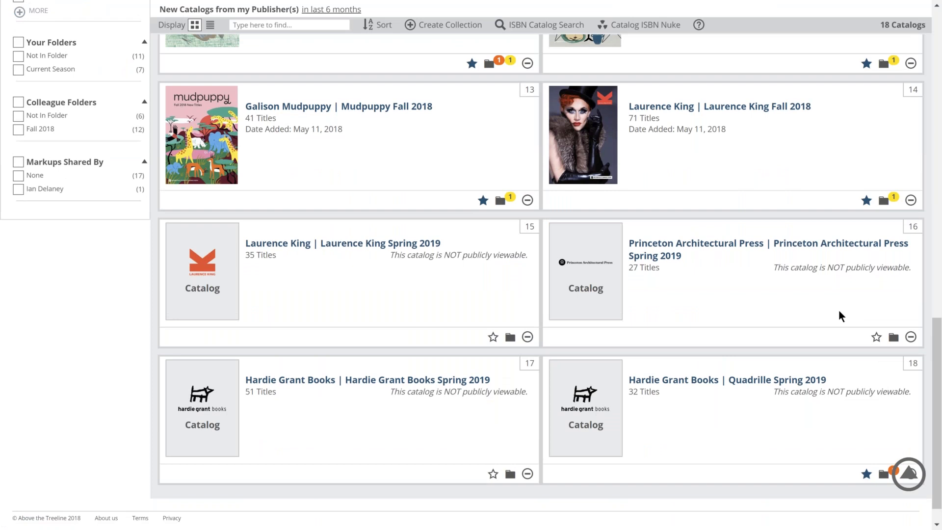
pyautogui.scroll(1, 424, 392)
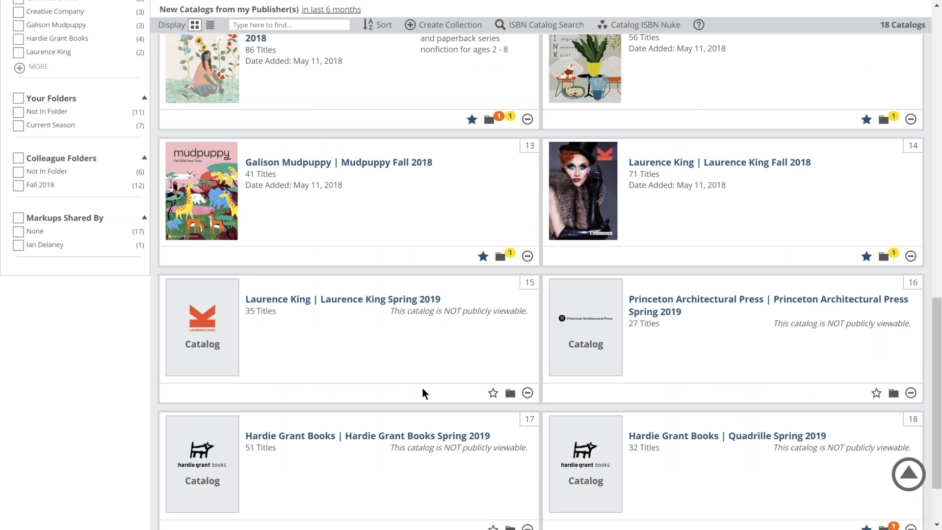
pyautogui.scroll(1, 423, 389)
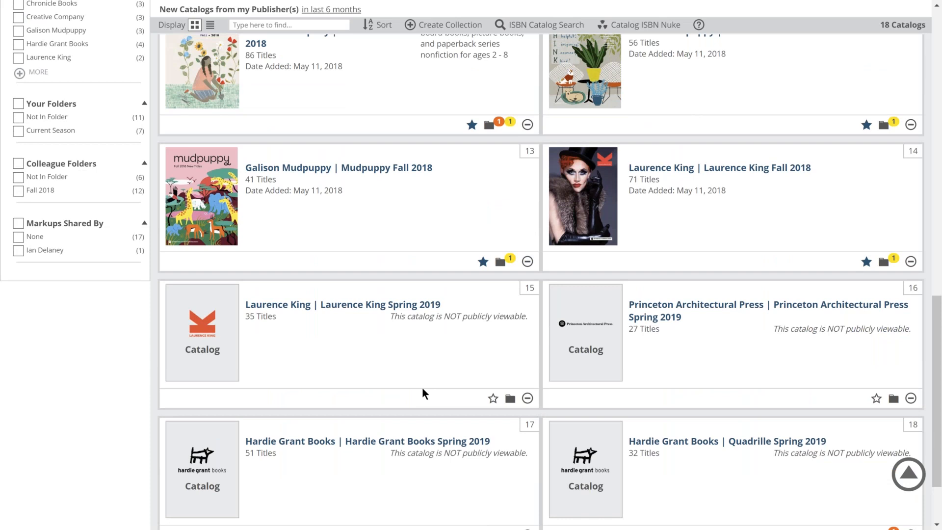
pyautogui.scroll(1, 423, 389)
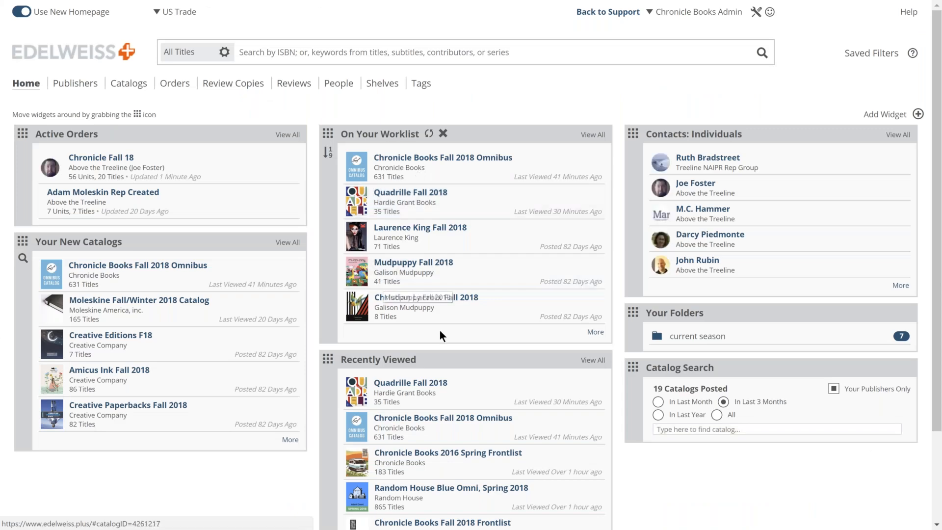
# Step: Unstar Chronicle Books Fall 2018 Frontlist in the On Worklist view, then open the current season folder
pyautogui.click(136, 98)
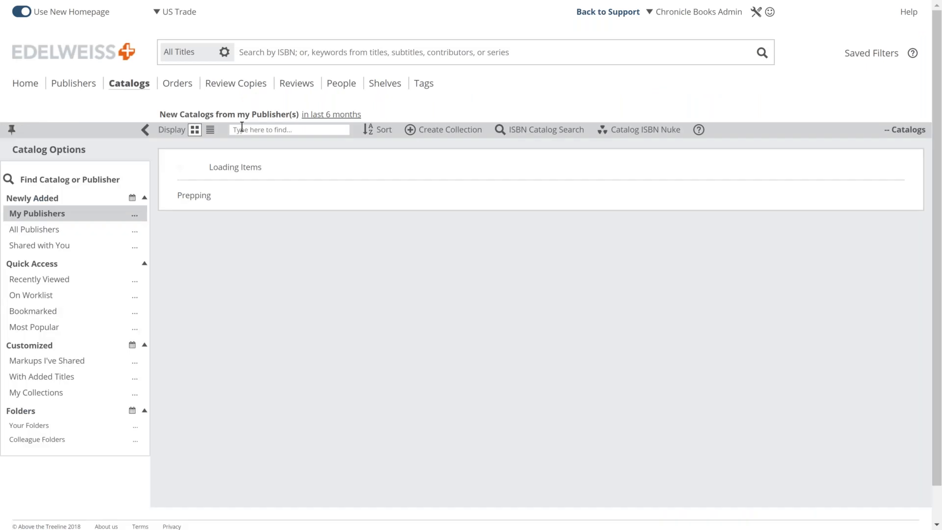
pyautogui.click(35, 297)
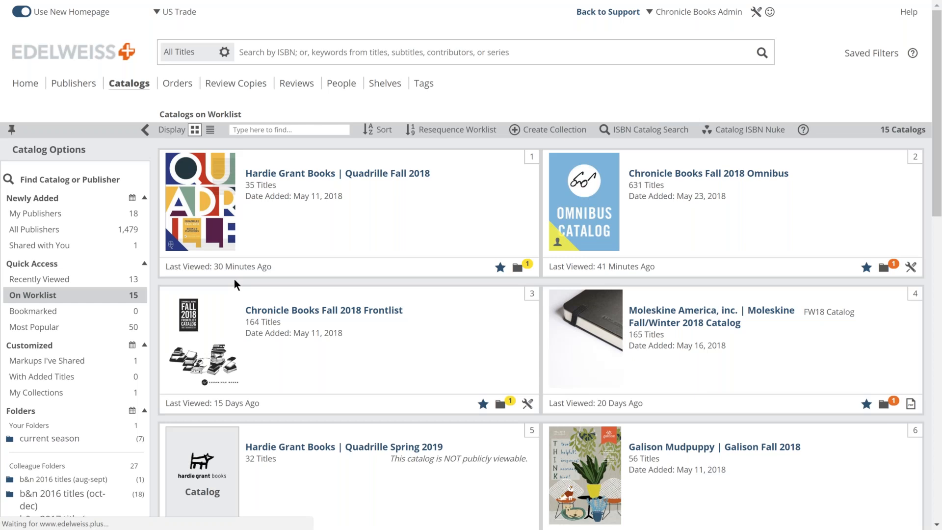
pyautogui.scroll(-1, 409, 259)
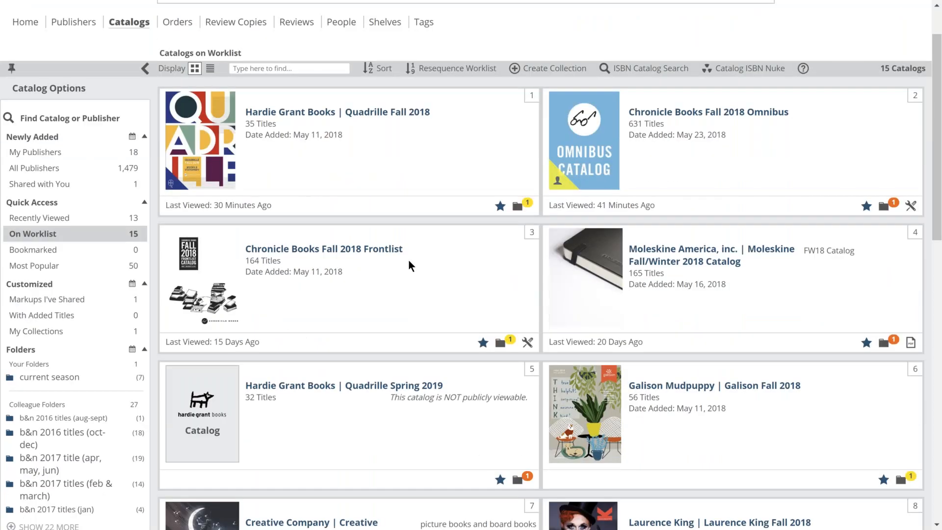
pyautogui.click(484, 343)
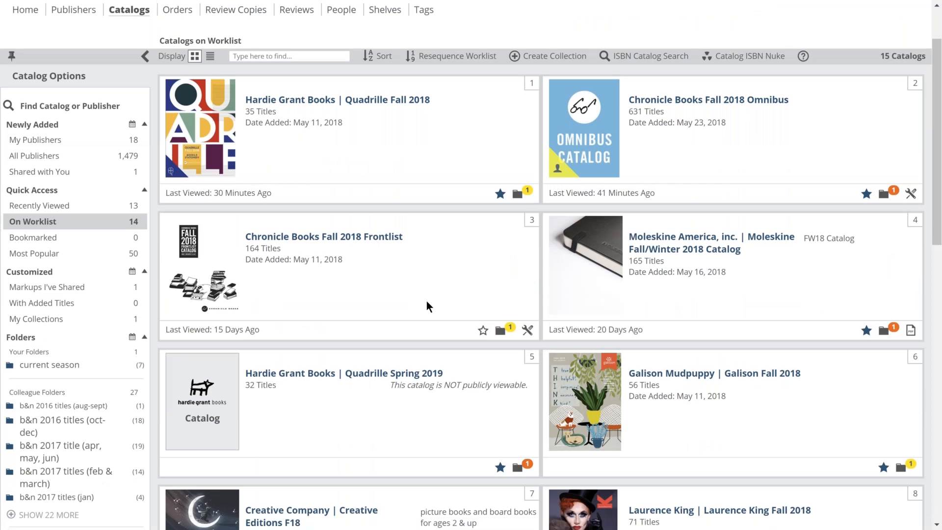
pyautogui.click(49, 365)
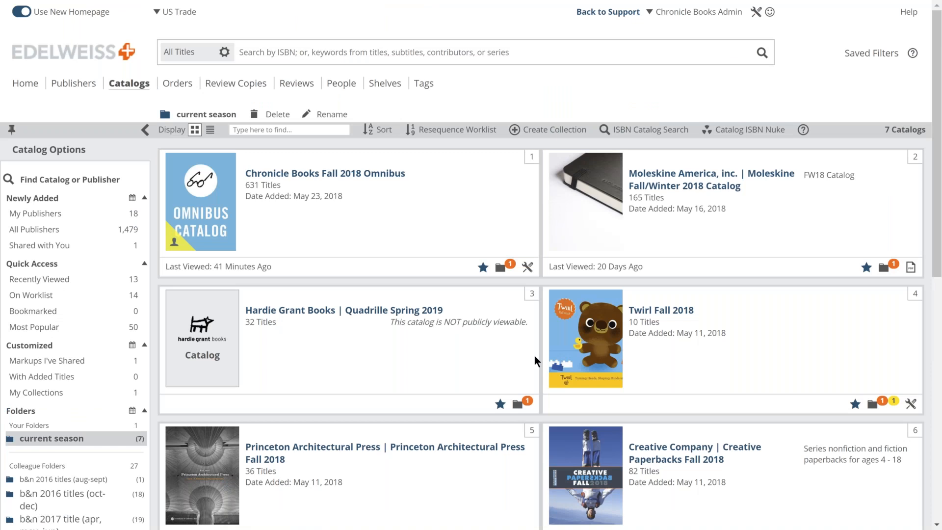
# Step: Remove the Current Season folder tag from Princeton Architectural Press Fall 2018
pyautogui.scroll(-1, 534, 361)
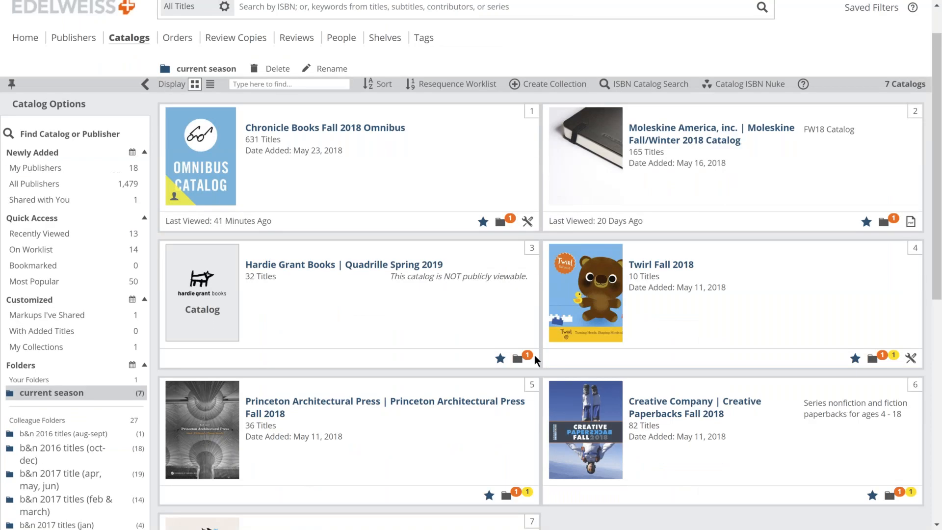
pyautogui.moveTo(270, 300)
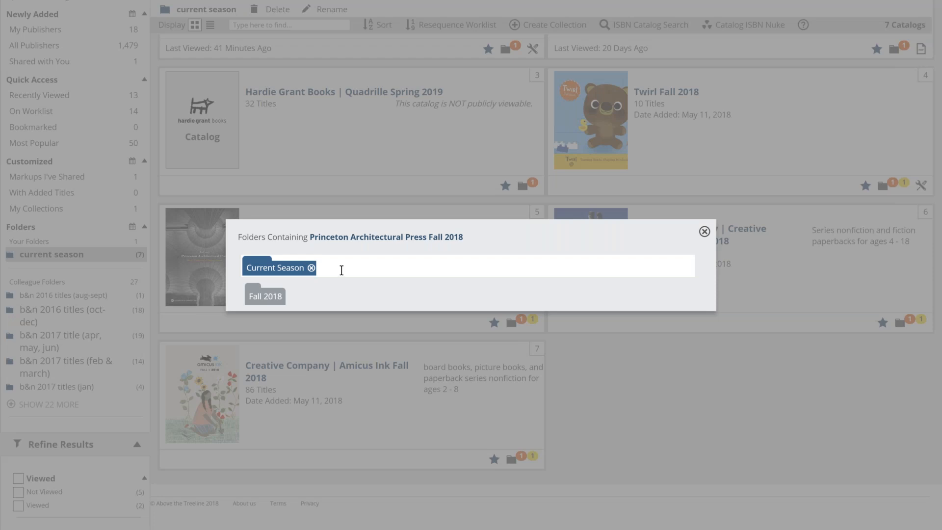
pyautogui.click(538, 273)
pyautogui.write('us')
pyautogui.press('BackSpace')
pyautogui.press('BackSpace')
pyautogui.click(311, 268)
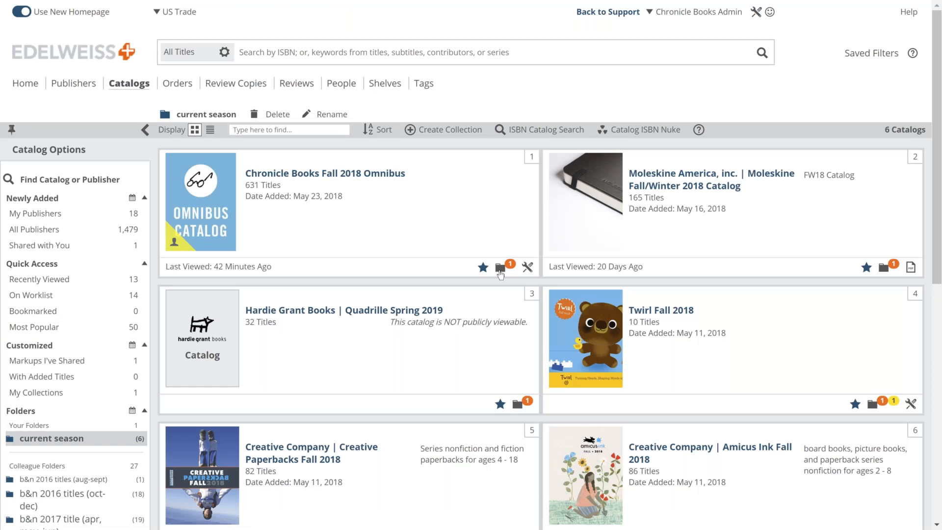
# Step: Assign the Omnibus catalog to a new 'museum stores' folder, then open the catalog
pyautogui.click(500, 270)
pyautogui.click(374, 265)
pyautogui.write('museum stores')
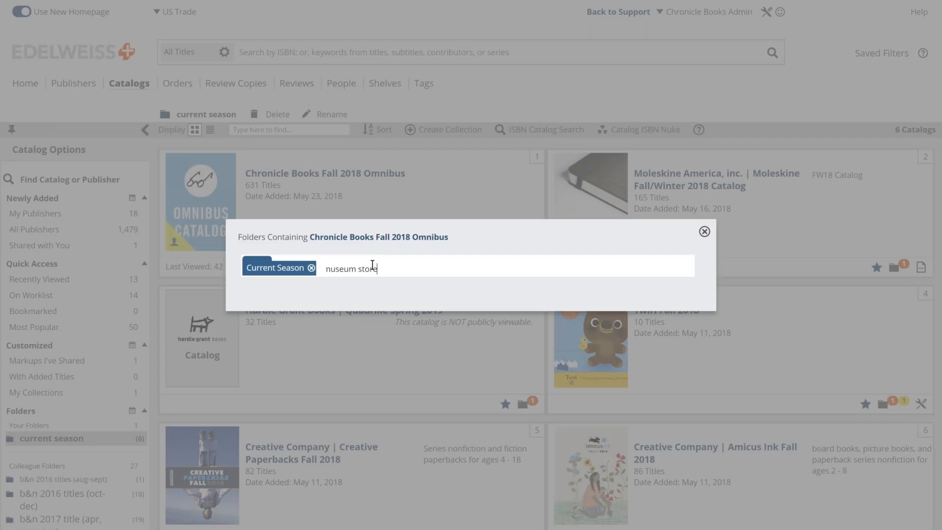
pyautogui.press('Return')
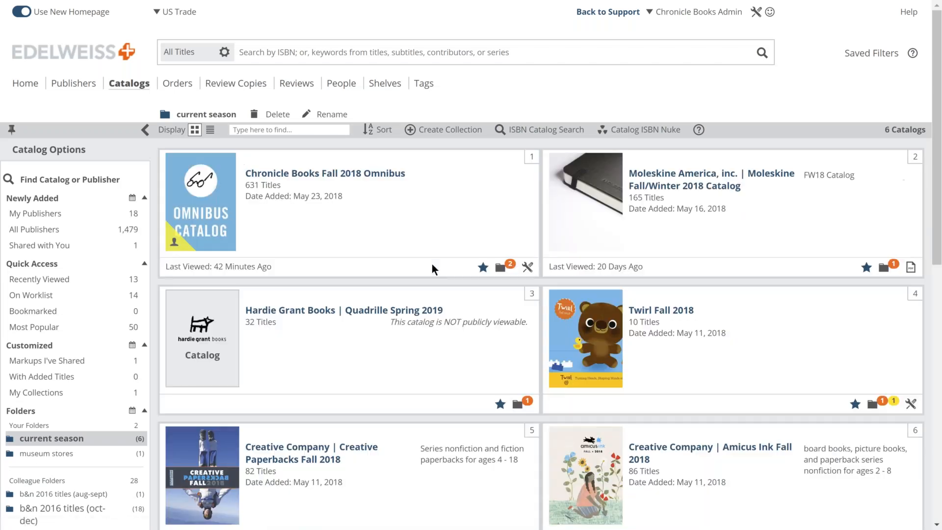
pyautogui.click(511, 268)
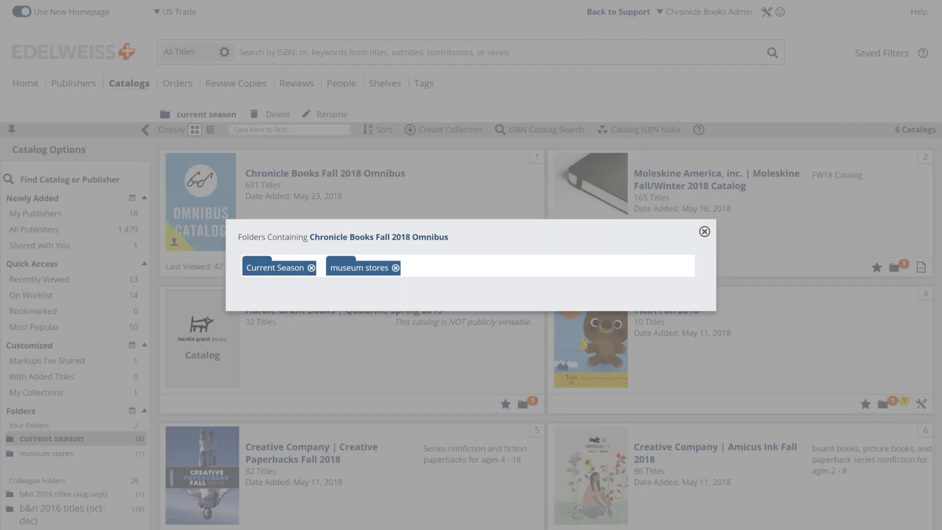
pyautogui.click(704, 232)
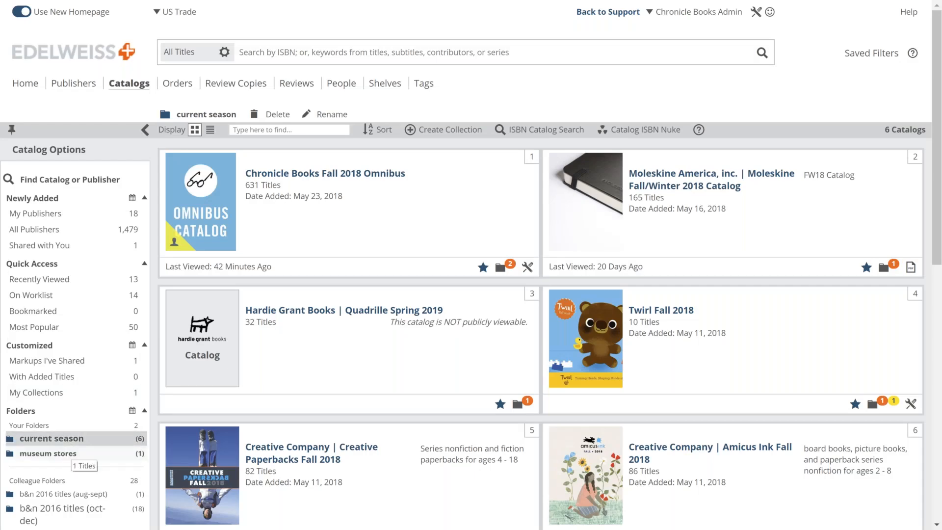
pyautogui.click(348, 174)
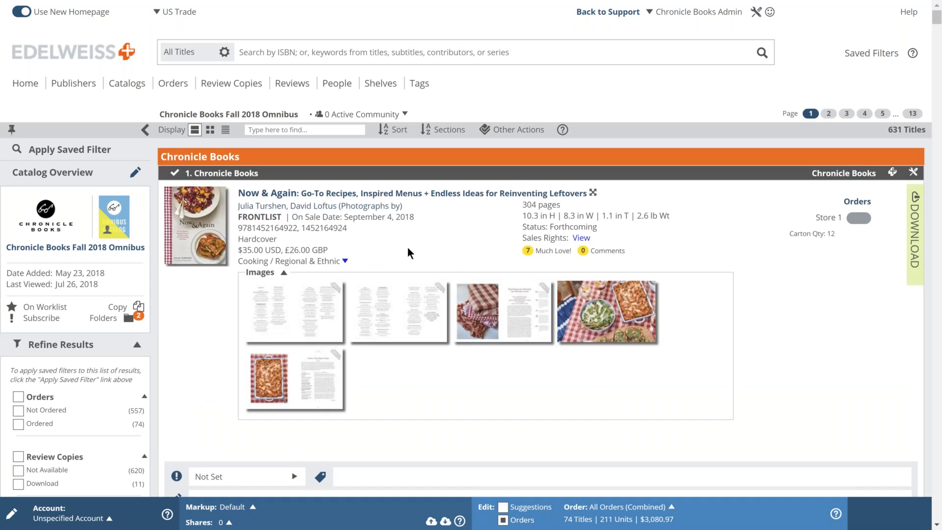
# Step: Open and close the catalog's Other Actions menu, then scroll through the first Omnibus titles
pyautogui.click(512, 135)
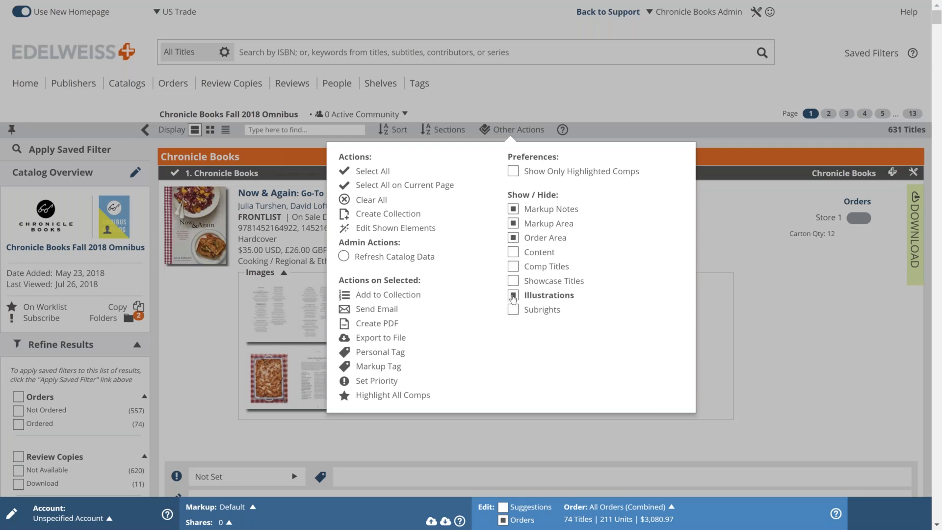
pyautogui.click(653, 102)
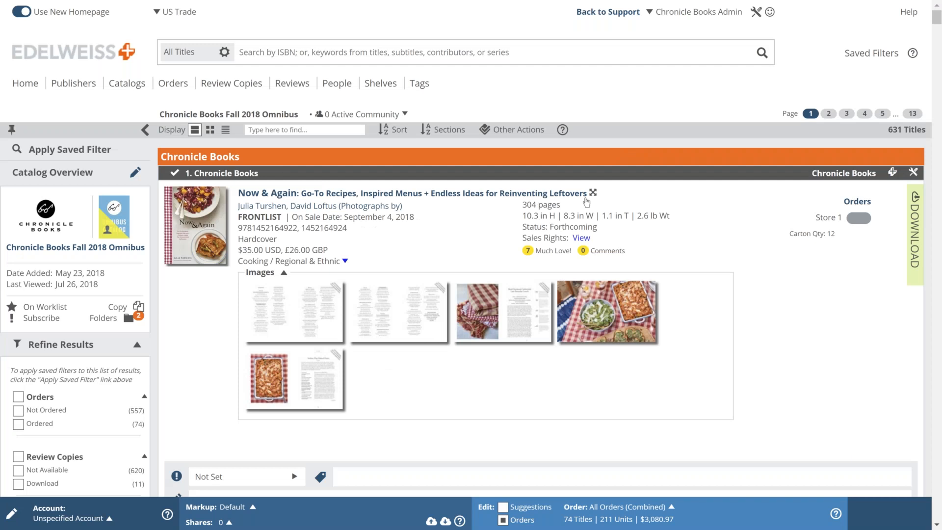
pyautogui.scroll(-1, 586, 202)
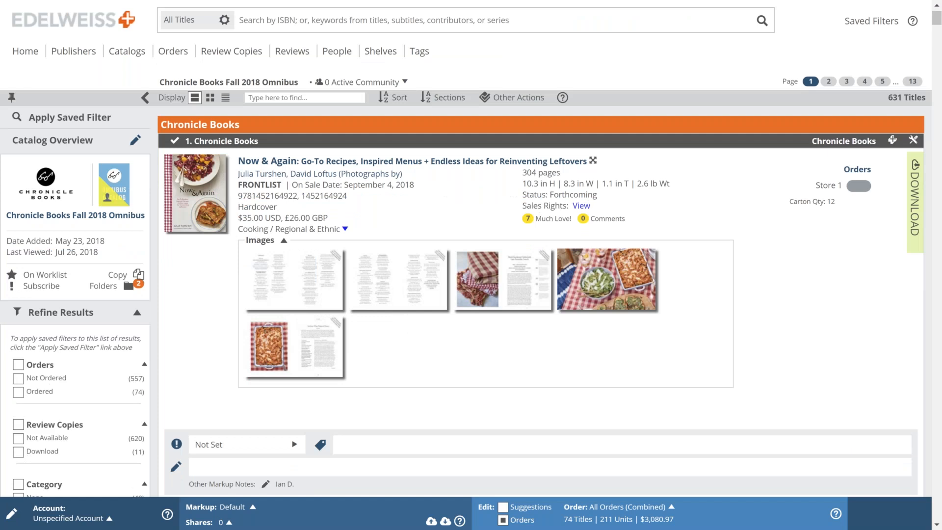
pyautogui.scroll(-10, 540, 264)
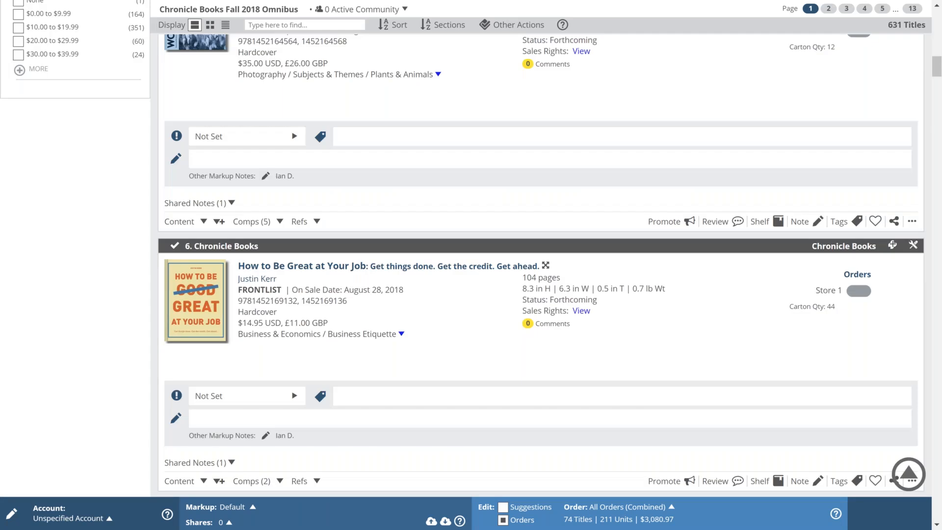
pyautogui.scroll(1, 462, 248)
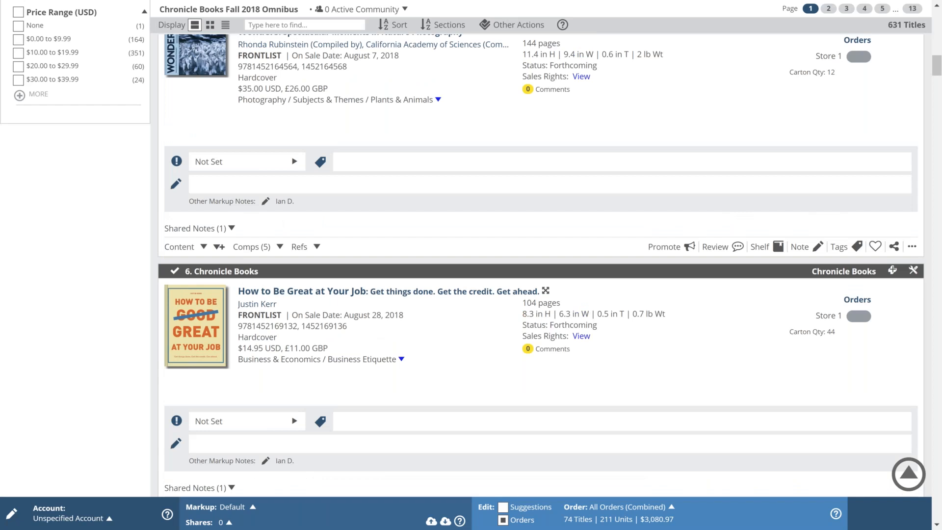
# Step: Expand the contributor bios for Star Wars: Women of the Galaxy and scroll on to the Wonders title
pyautogui.scroll(7, 462, 248)
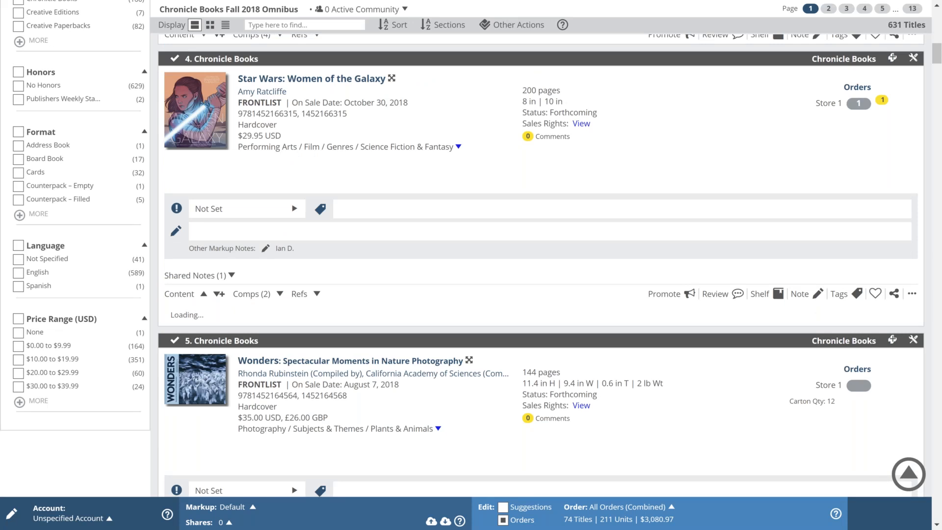
pyautogui.scroll(-4, 248, 335)
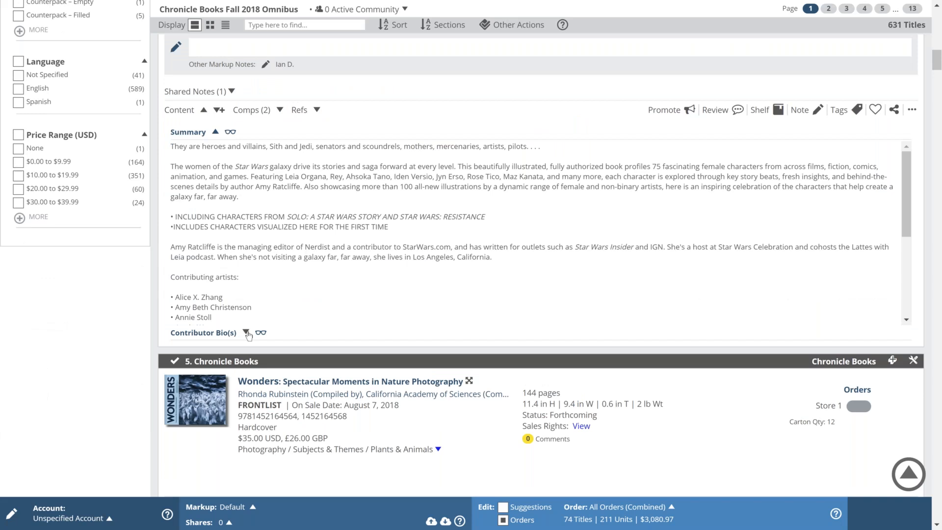
pyautogui.click(246, 332)
pyautogui.scroll(-3, 131, 322)
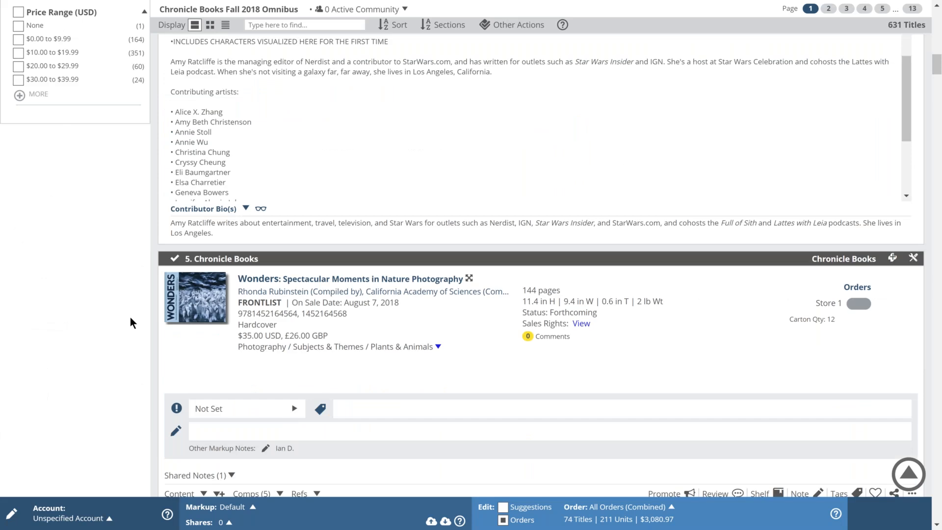
pyautogui.scroll(-10, 130, 317)
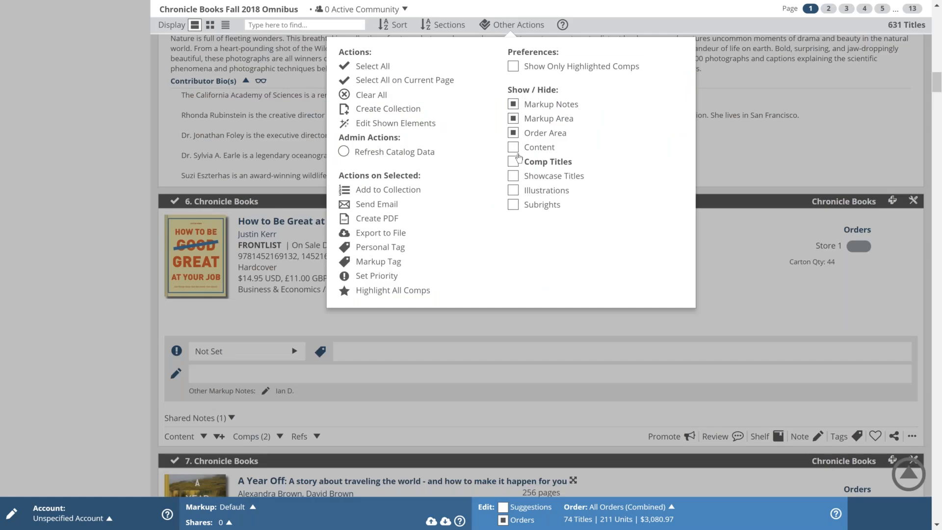
# Step: Check Content, Comp Titles, Showcase Titles and Illustrations under Show / Hide
pyautogui.click(514, 147)
pyautogui.click(513, 162)
pyautogui.click(513, 175)
pyautogui.click(513, 189)
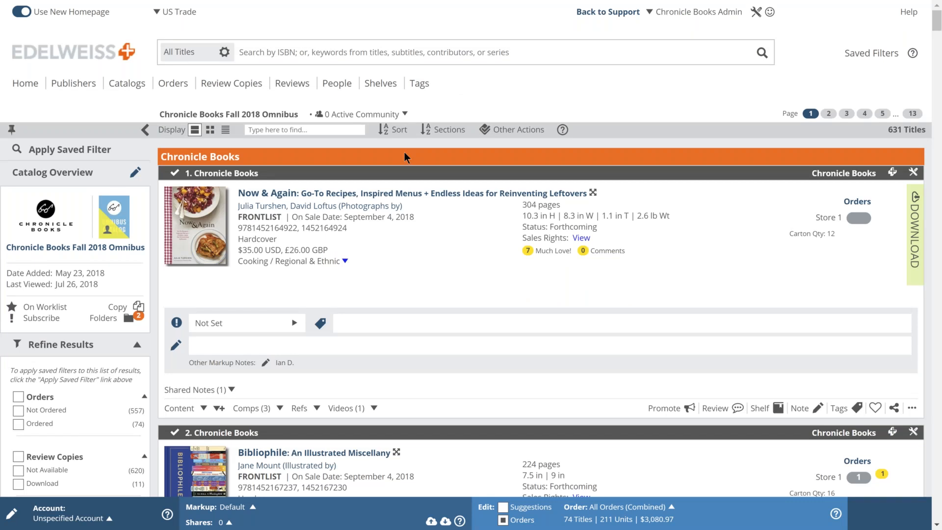
# Step: Browse the catalog's sort options and sections, jump to Princeton Architectural Press, then return to page one
pyautogui.click(395, 130)
pyautogui.click(456, 132)
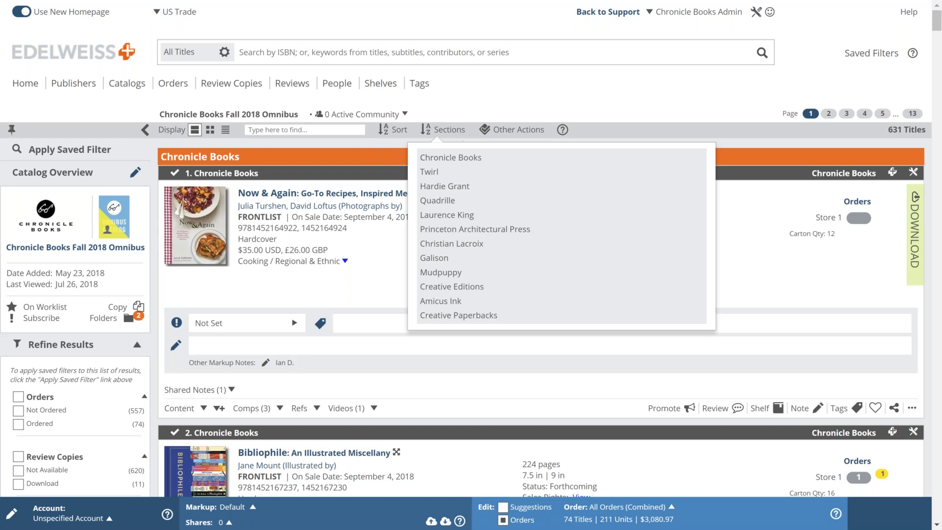
pyautogui.click(395, 130)
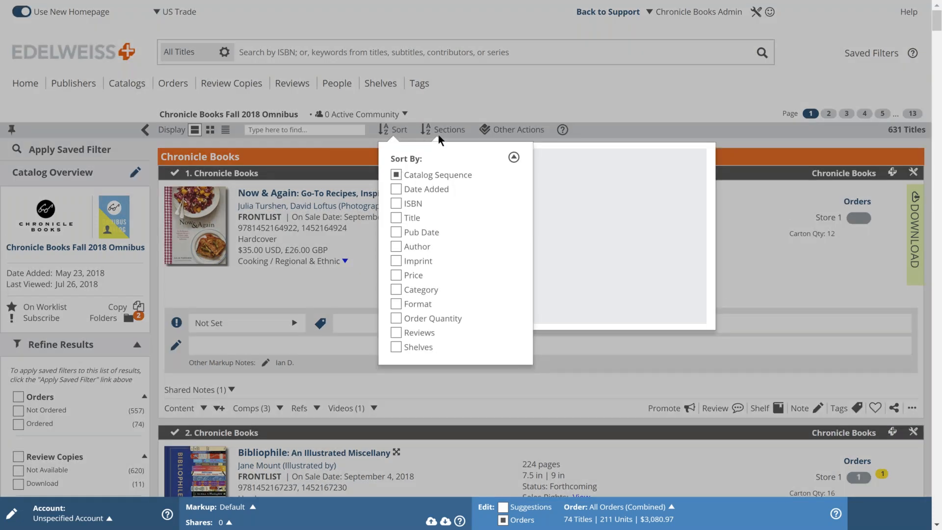
pyautogui.click(444, 132)
pyautogui.click(444, 131)
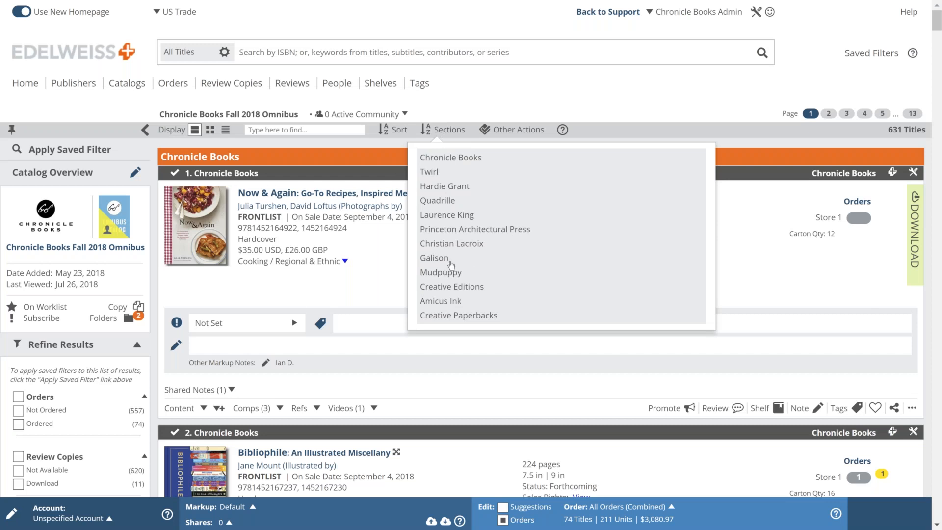
pyautogui.click(494, 272)
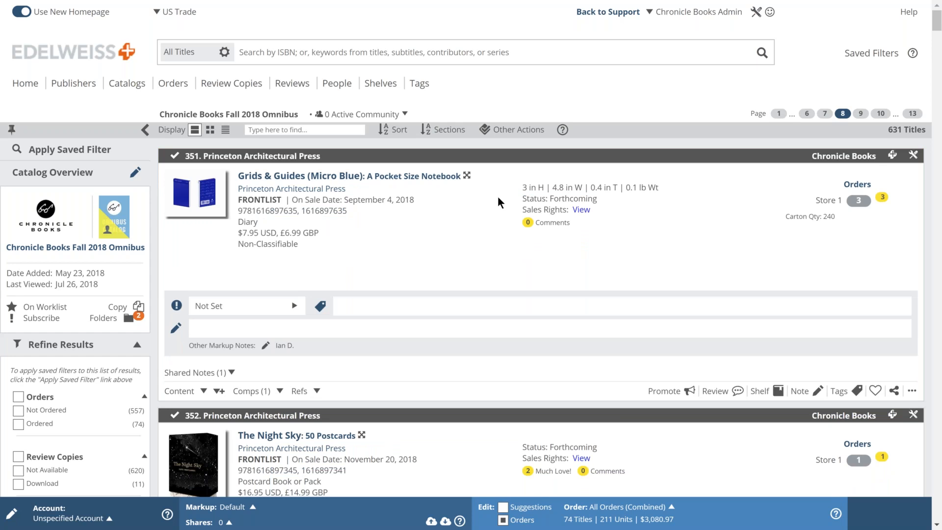
pyautogui.scroll(-1, 498, 197)
pyautogui.scroll(1, 498, 197)
pyautogui.click(777, 114)
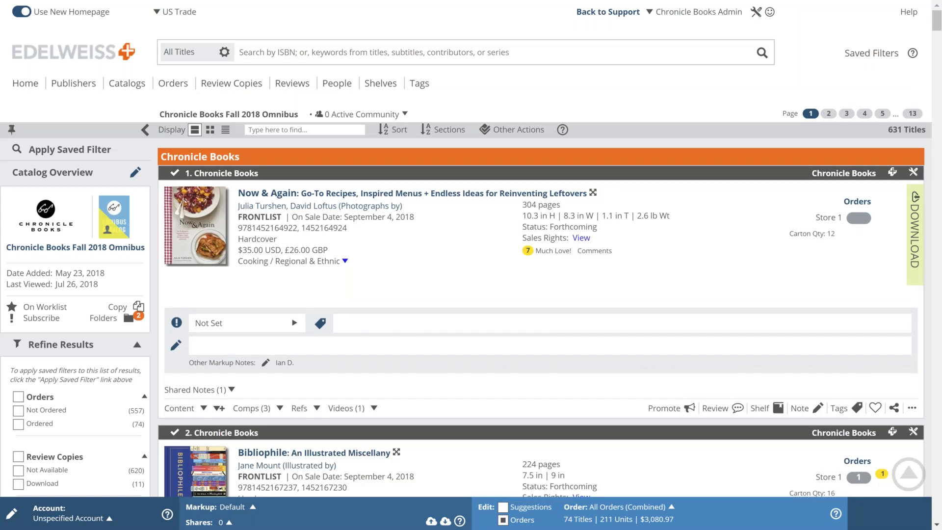
# Step: Switch the working account to Above the Treeline so Now & Again shows orders of 3 and 4
pyautogui.scroll(-3, 540, 295)
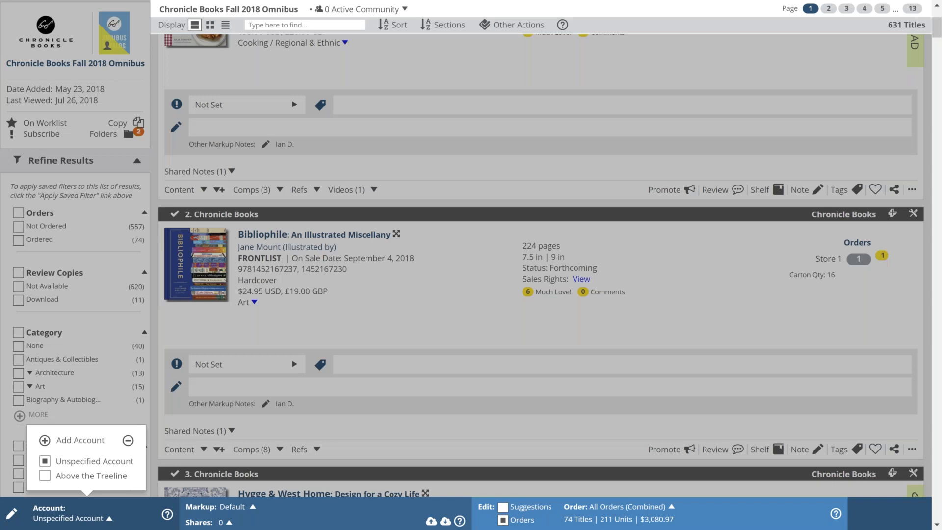
pyautogui.click(90, 476)
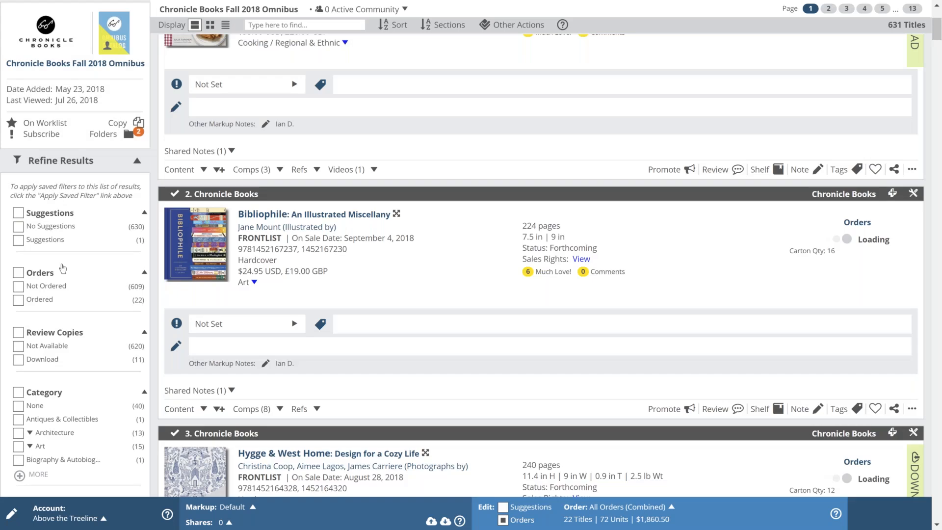
pyautogui.scroll(-5, 63, 267)
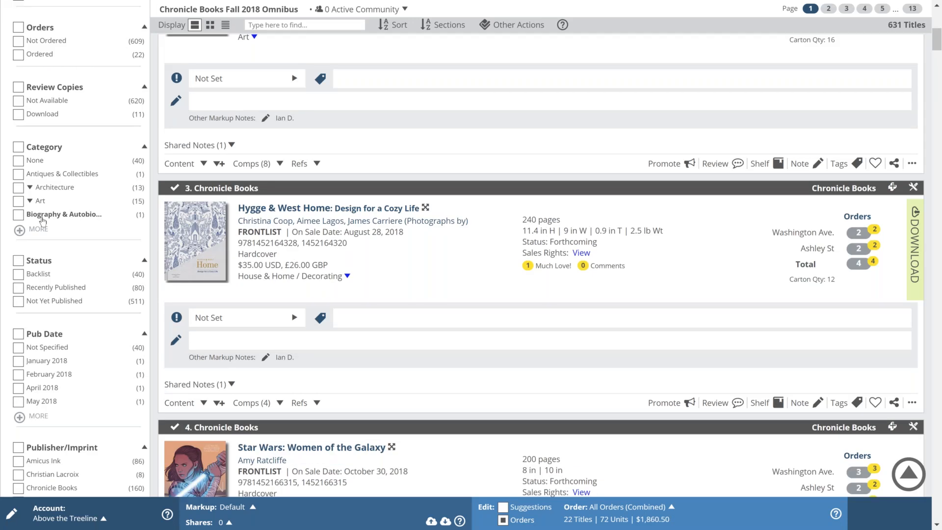
pyautogui.scroll(-6, 43, 220)
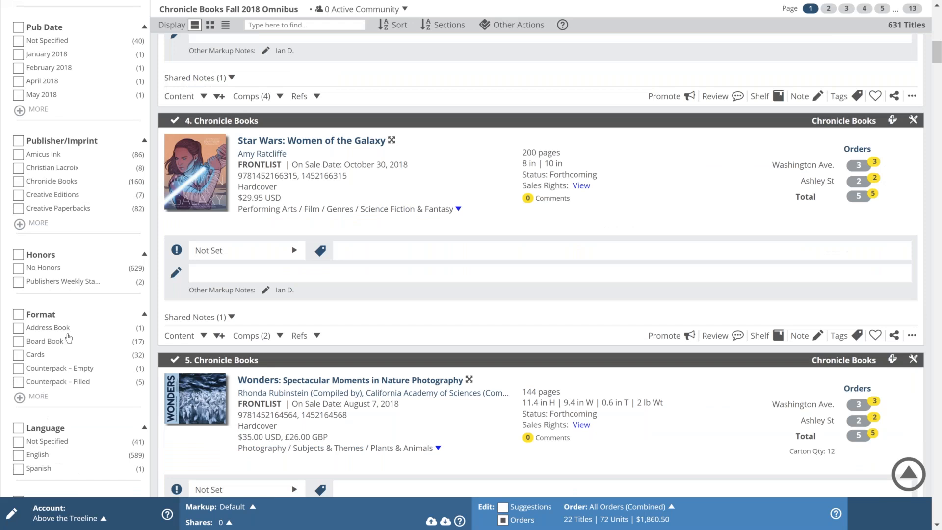
pyautogui.scroll(15, 68, 337)
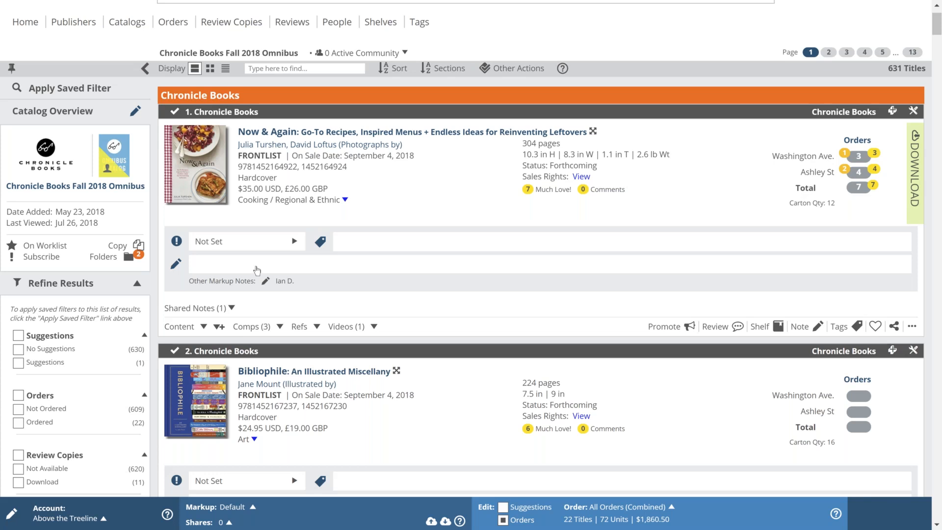
# Step: Set Now & Again's priority to Featured and Bibliophile's to Highlighted
pyautogui.click(267, 243)
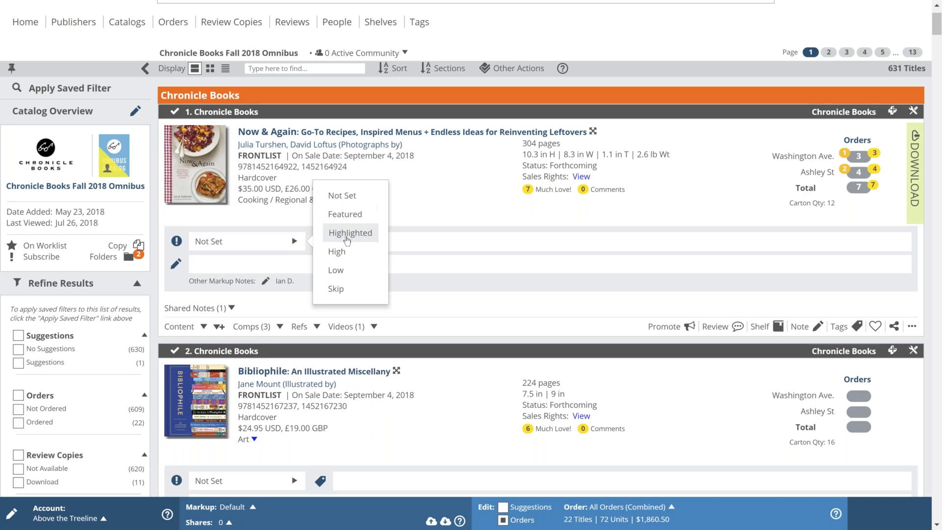
pyautogui.click(345, 214)
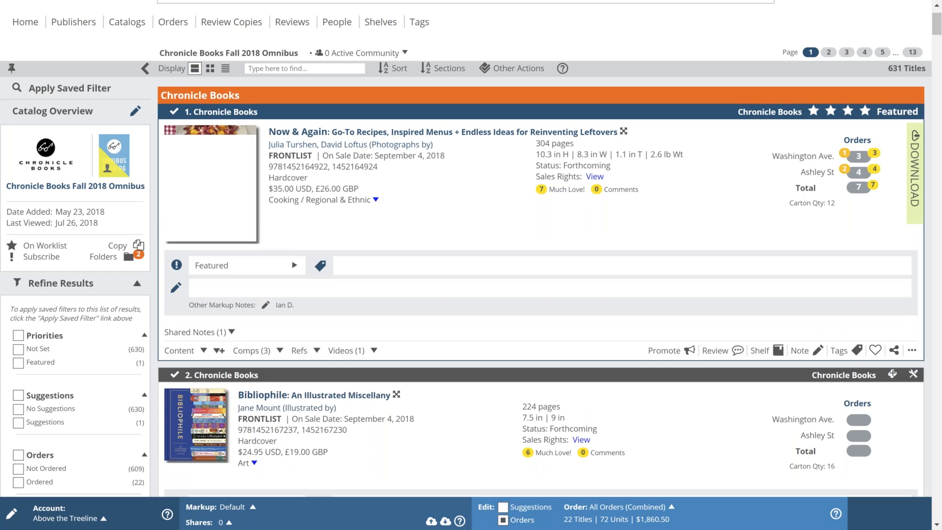
pyautogui.scroll(-1, 541, 284)
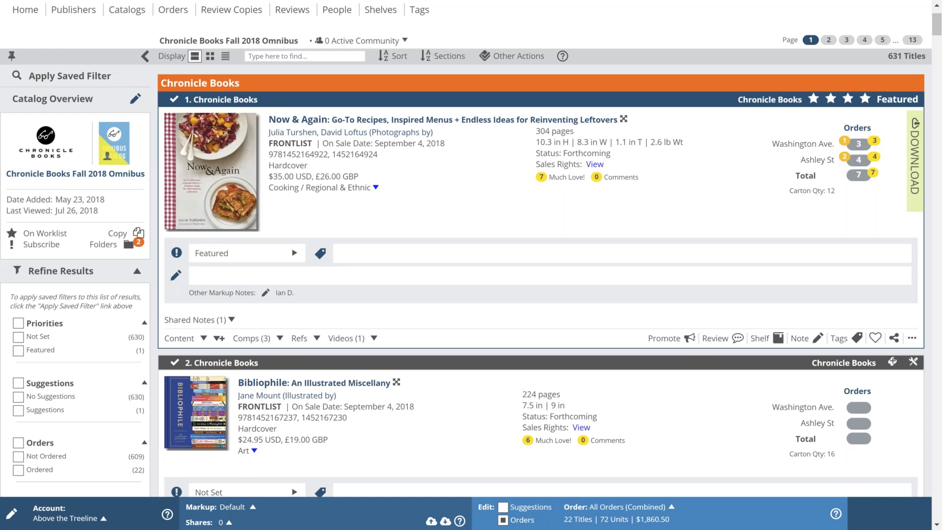
pyautogui.scroll(-3, 319, 349)
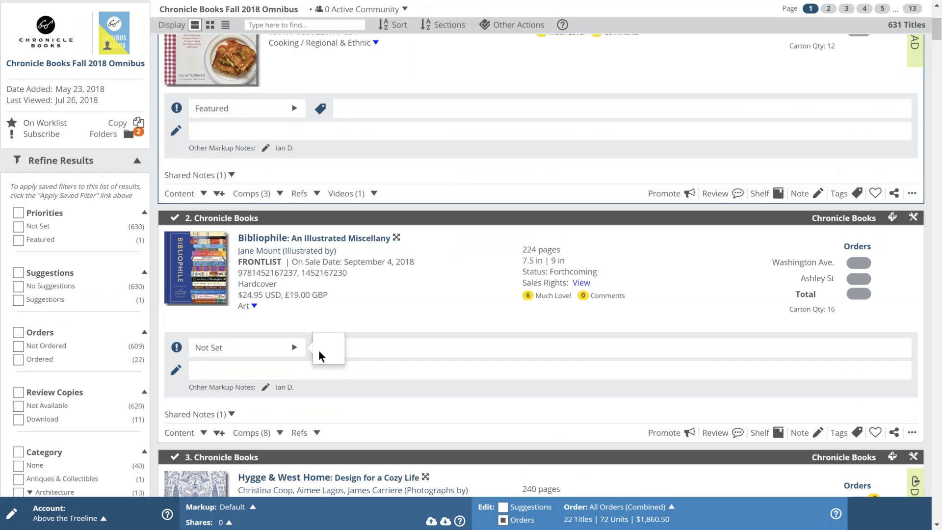
pyautogui.click(319, 349)
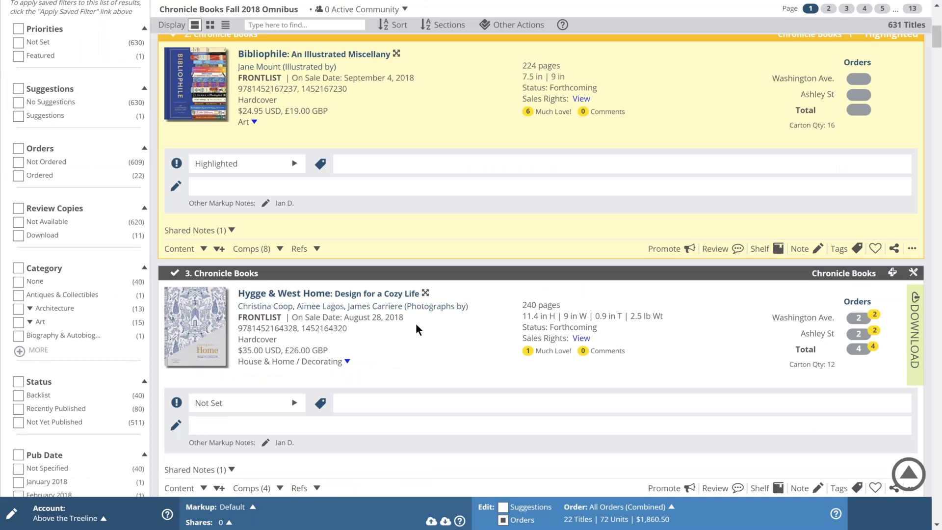
pyautogui.scroll(5, 416, 323)
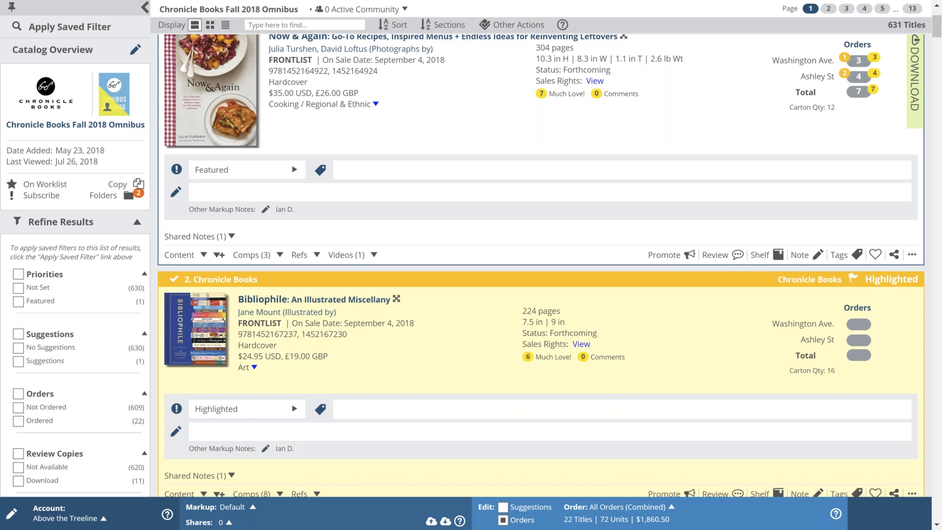
# Step: Set Hygge & West Home to Skip, then clear its priority back to Not Set
pyautogui.scroll(-6, 269, 351)
pyautogui.click(269, 351)
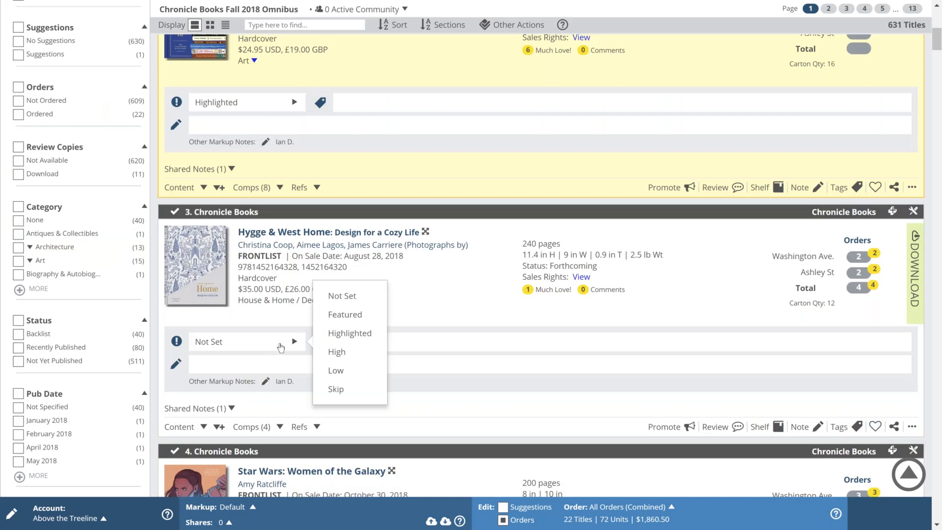
pyautogui.click(342, 391)
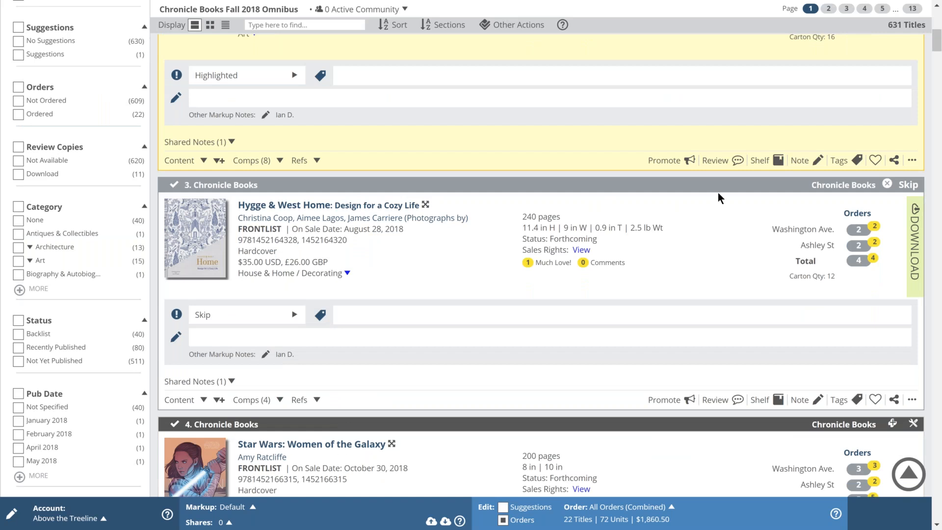
pyautogui.click(294, 316)
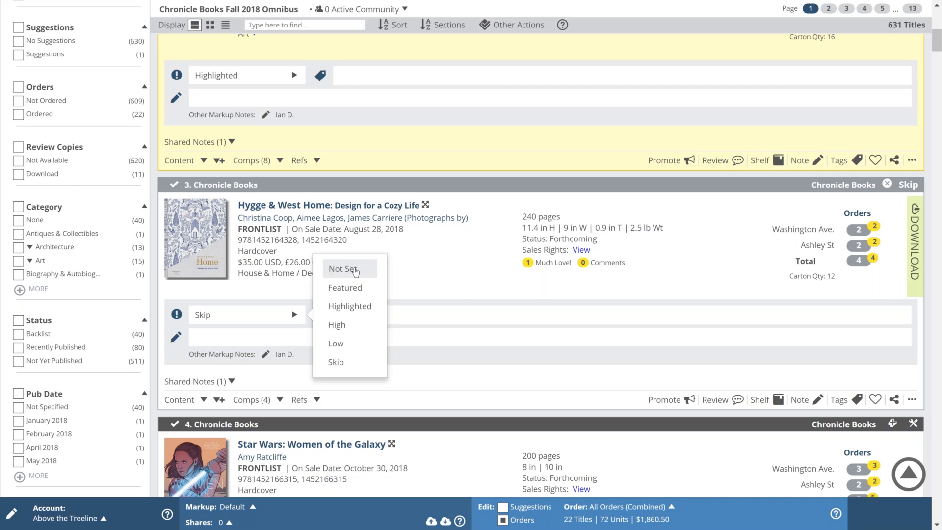
pyautogui.click(353, 273)
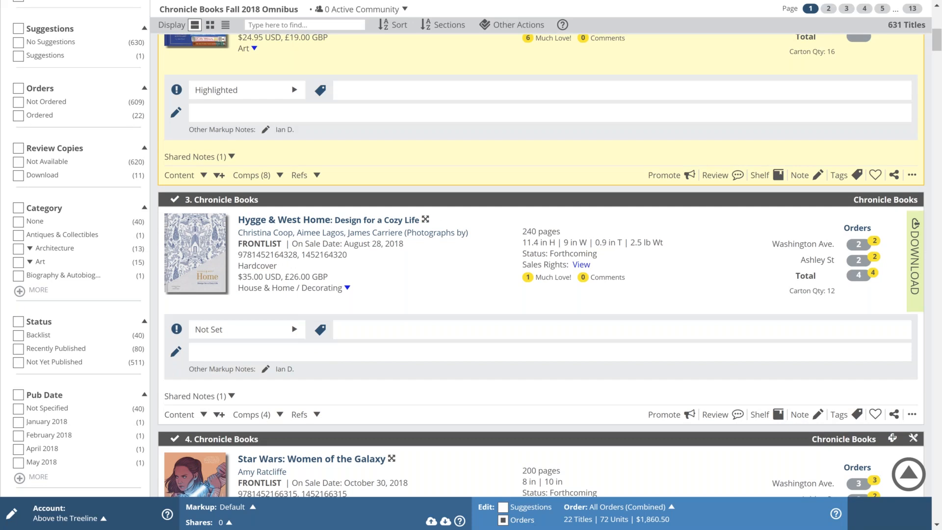
pyautogui.scroll(8, 541, 264)
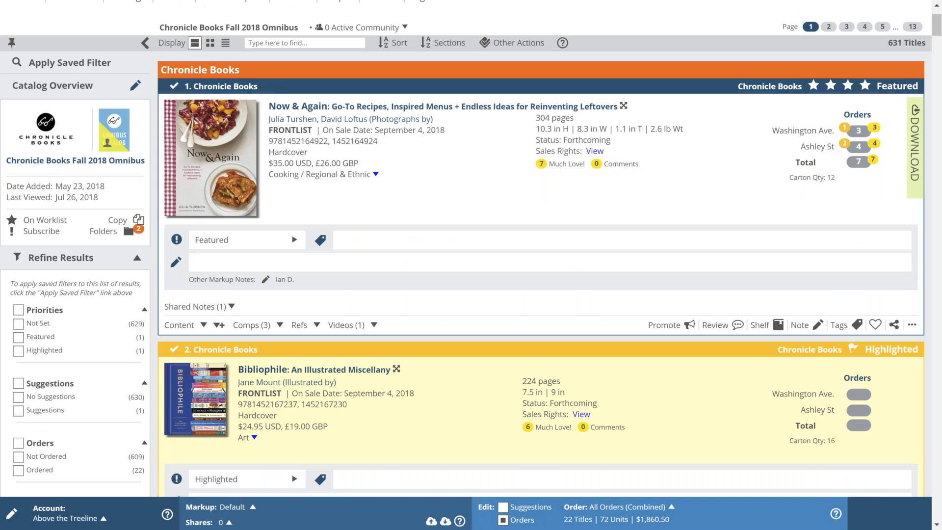
pyautogui.scroll(-2, 20, 291)
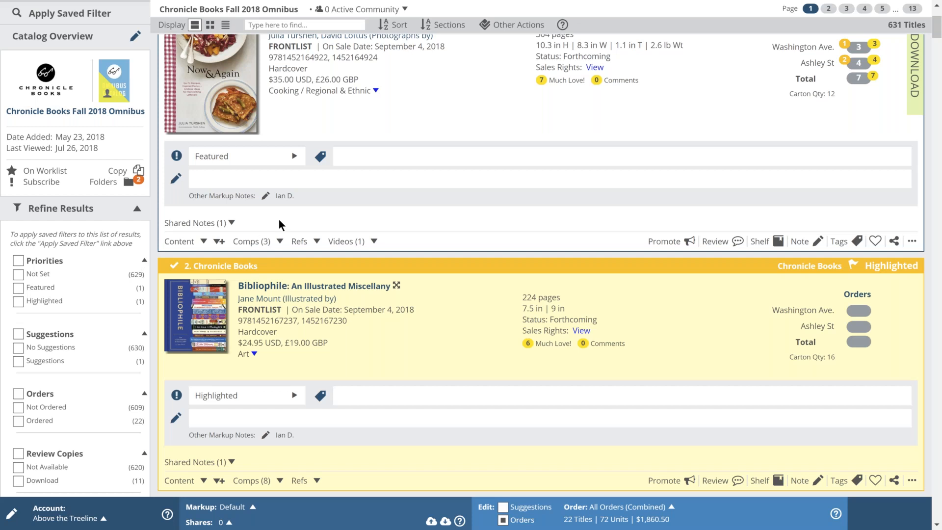
pyautogui.scroll(1, 279, 220)
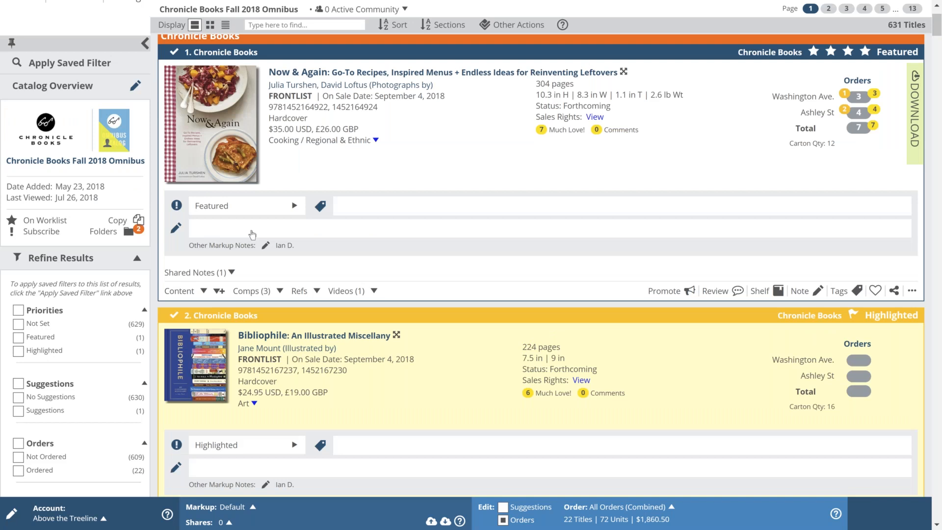
pyautogui.scroll(2, 464, 284)
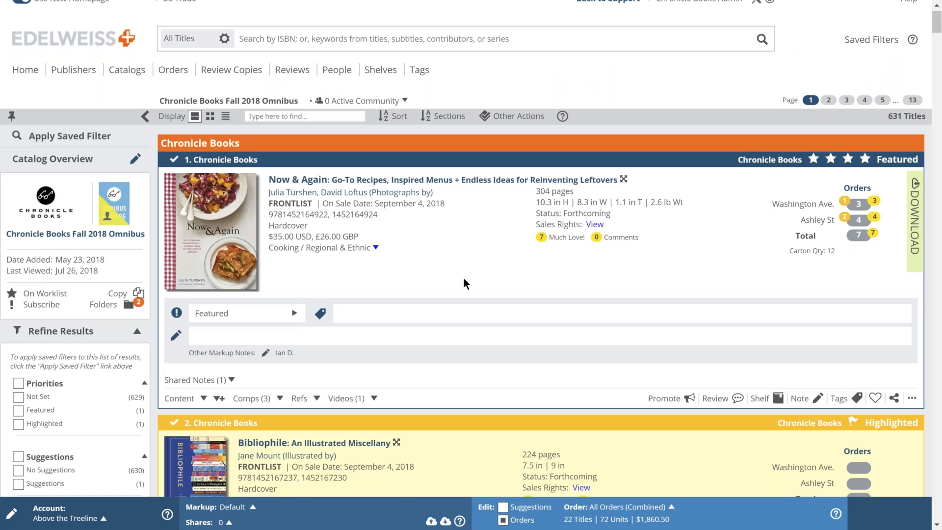
# Step: Tag Now & Again with local author, my favorite and Rep pick
pyautogui.write('local')
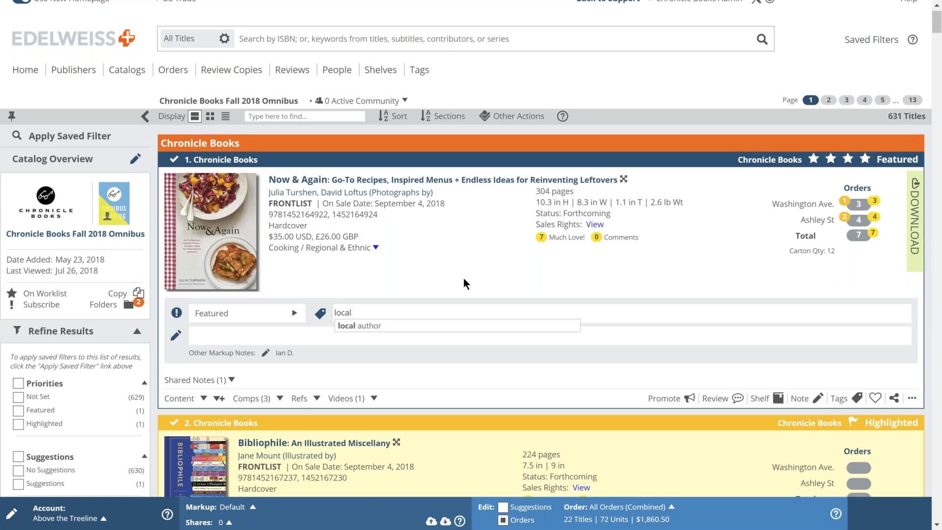
pyautogui.press('Down')
pyautogui.press('Return')
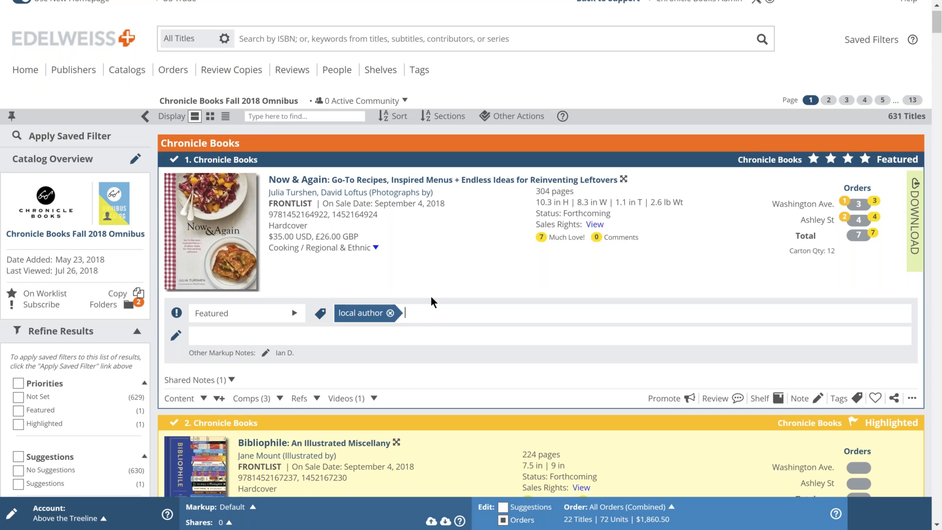
pyautogui.write('ite')
pyautogui.press('Return')
pyautogui.write('Rep pick')
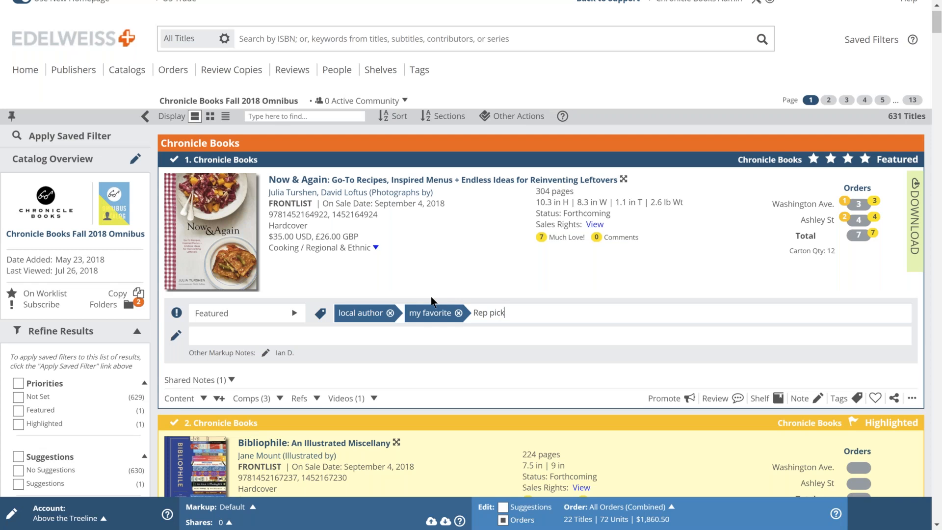
pyautogui.press('Return')
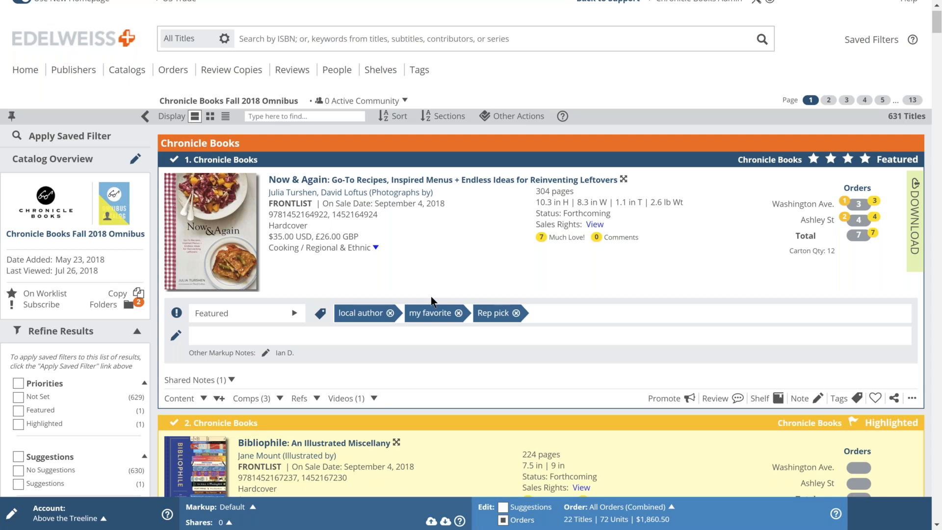
# Step: Go to Bibliophile's tag field to give it a Rep pick tag
pyautogui.scroll(-3, 431, 296)
pyautogui.click(367, 402)
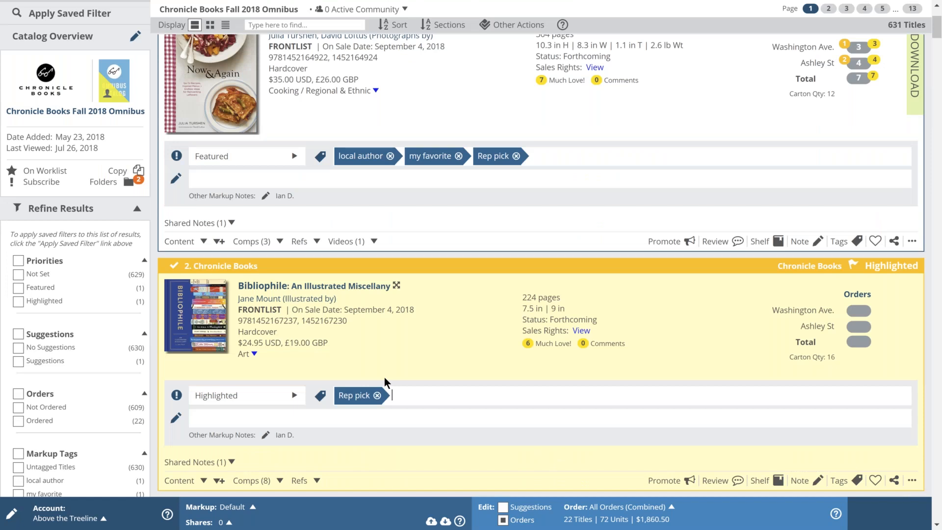
pyautogui.scroll(-1, 384, 377)
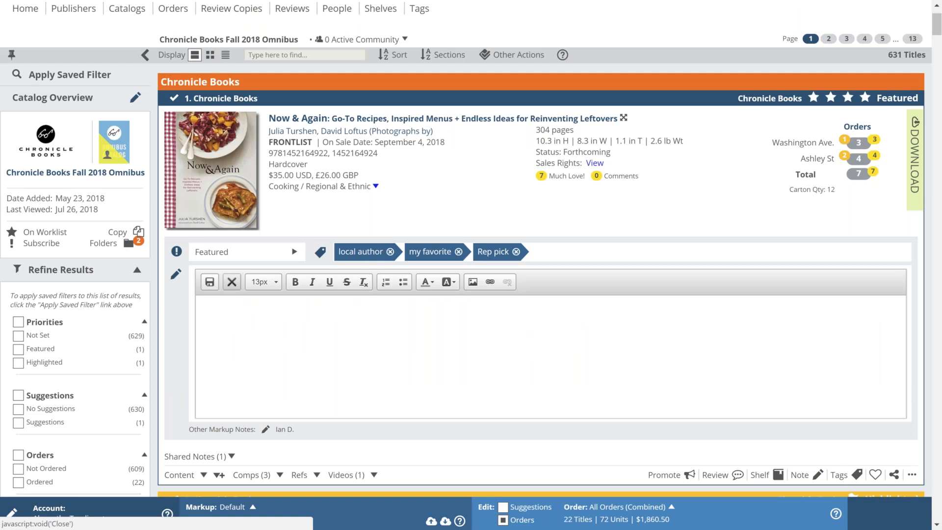
# Step: Write 'Print Run: 30,000' in Now & Again's markup note, removing the stray k
pyautogui.write('30,000k')
pyautogui.press('Return')
pyautogui.write('Print')
pyautogui.click(253, 305)
pyautogui.press('BackSpace')
pyautogui.click(216, 305)
pyautogui.write('R')
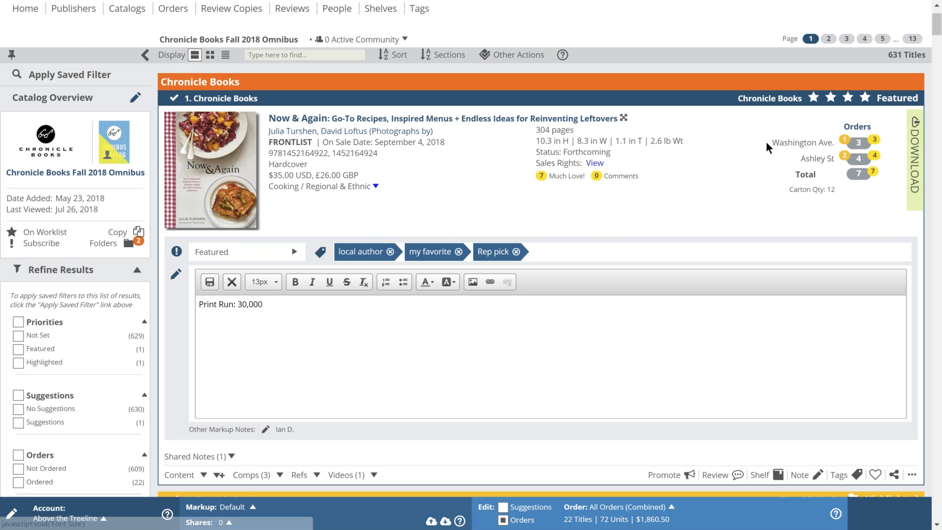
pyautogui.click(342, 310)
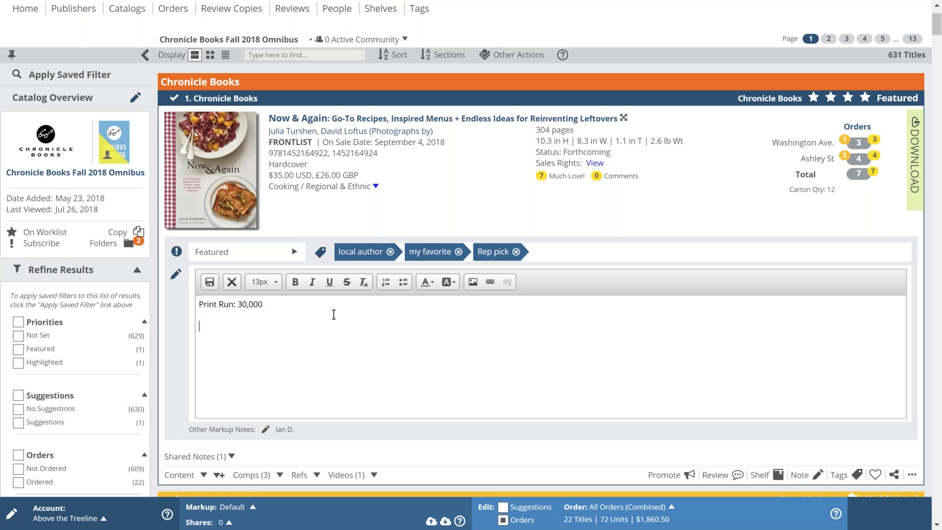
# Step: Color the print-run text Dark Orange and select the title's summary text
pyautogui.moveTo(274, 305); pyautogui.dragTo(198, 304)
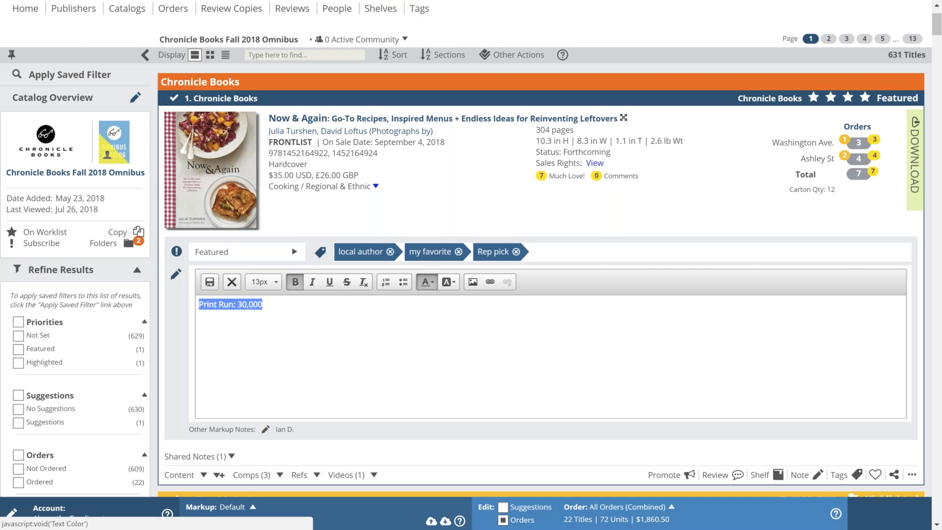
pyautogui.click(426, 281)
pyautogui.click(425, 330)
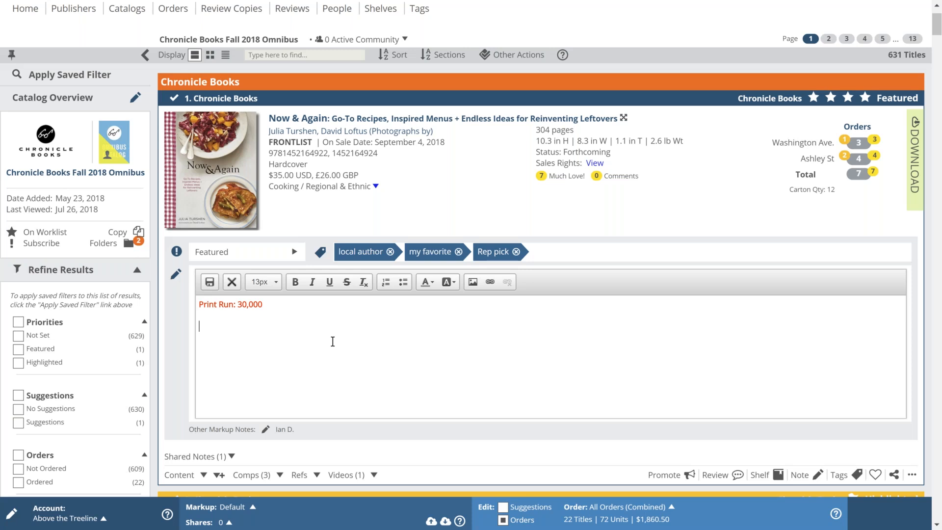
pyautogui.scroll(-1, 332, 341)
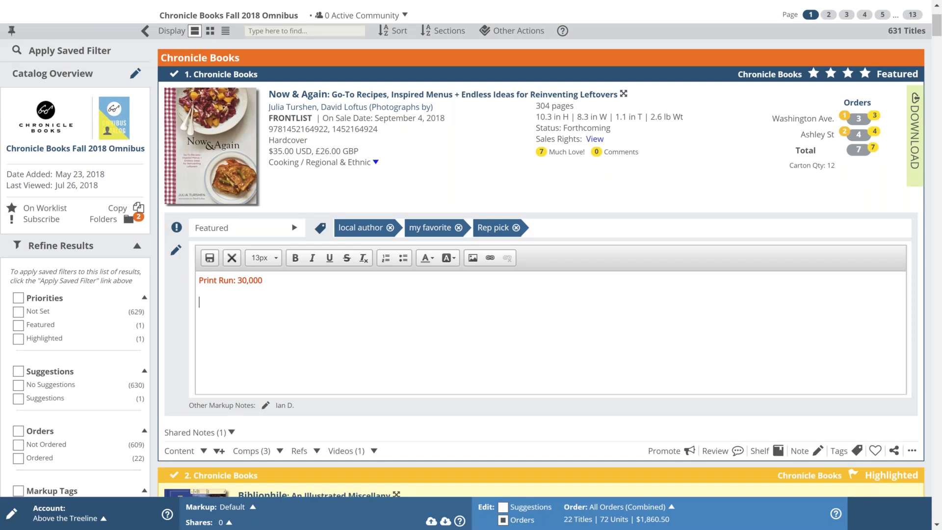
pyautogui.moveTo(170, 293); pyautogui.dragTo(369, 376)
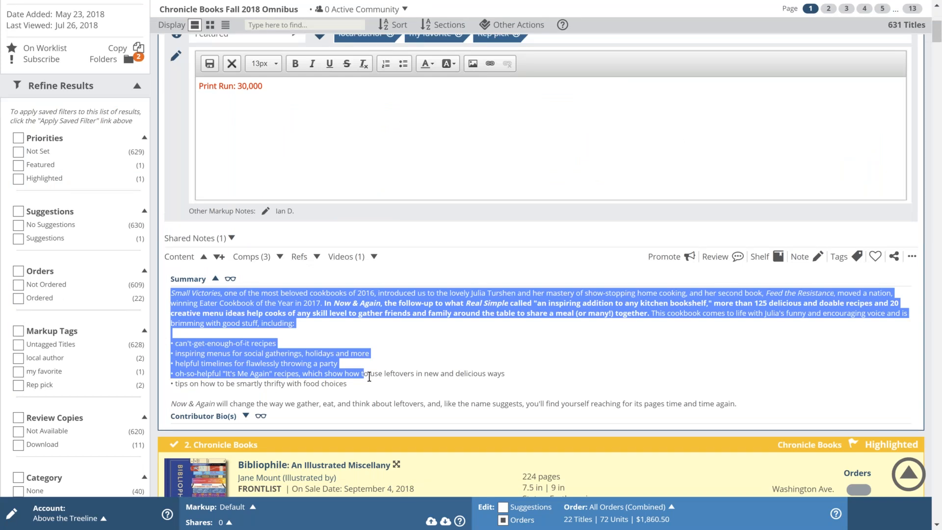
# Step: Save the dark orange 'Print Run: 30,000' note on Now & Again
pyautogui.scroll(3, 369, 377)
pyautogui.click(214, 237)
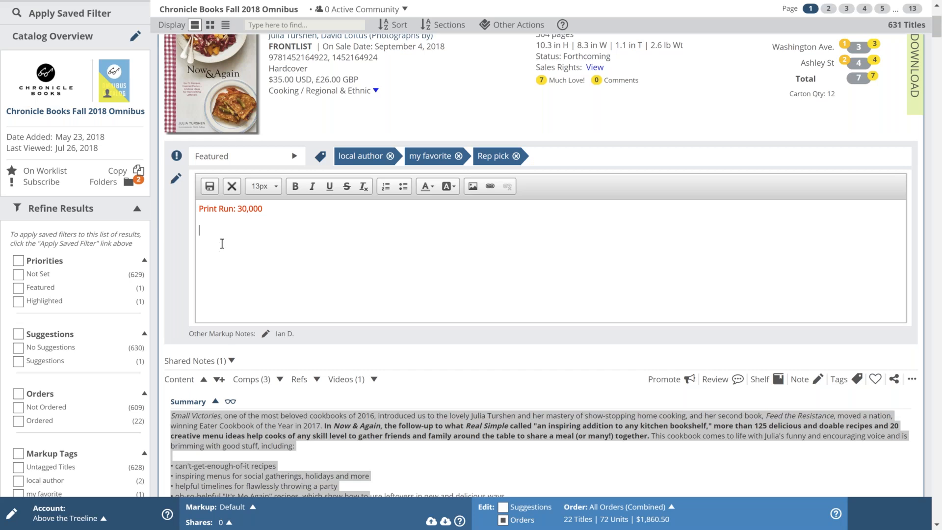
pyautogui.click(209, 186)
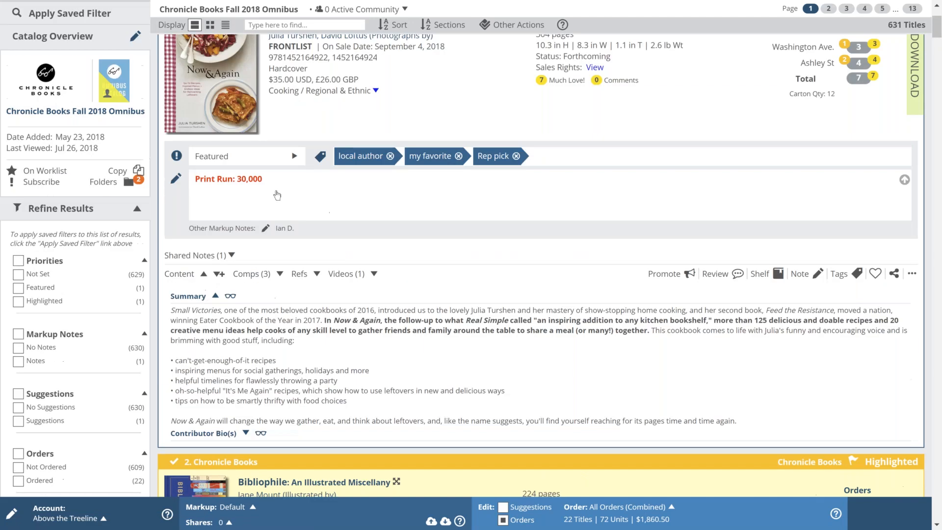
# Step: Collapse Now & Again's Content section and expand its Comps (3) list
pyautogui.click(204, 276)
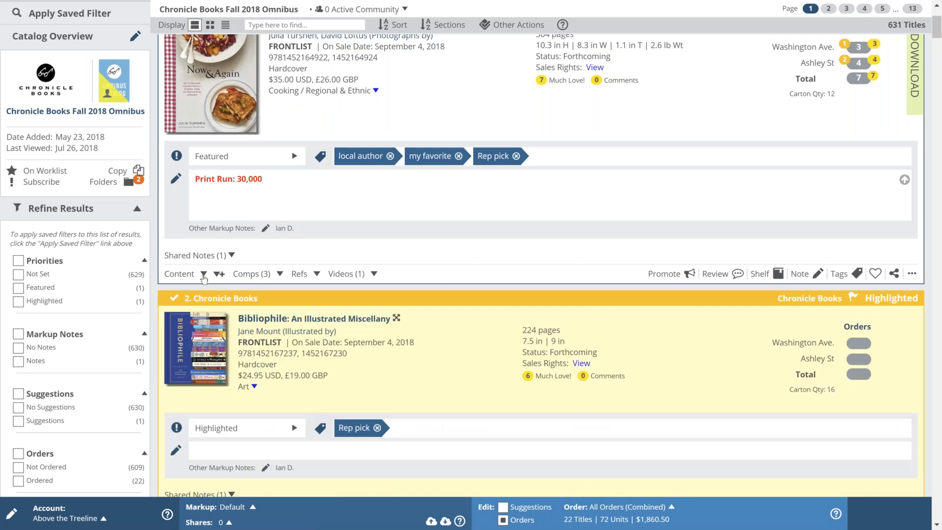
pyautogui.click(280, 275)
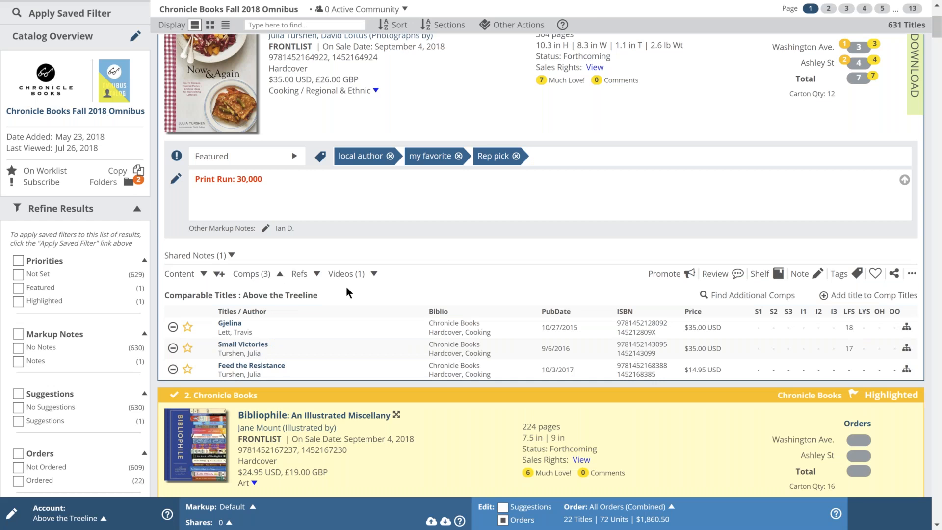
pyautogui.scroll(1, 346, 286)
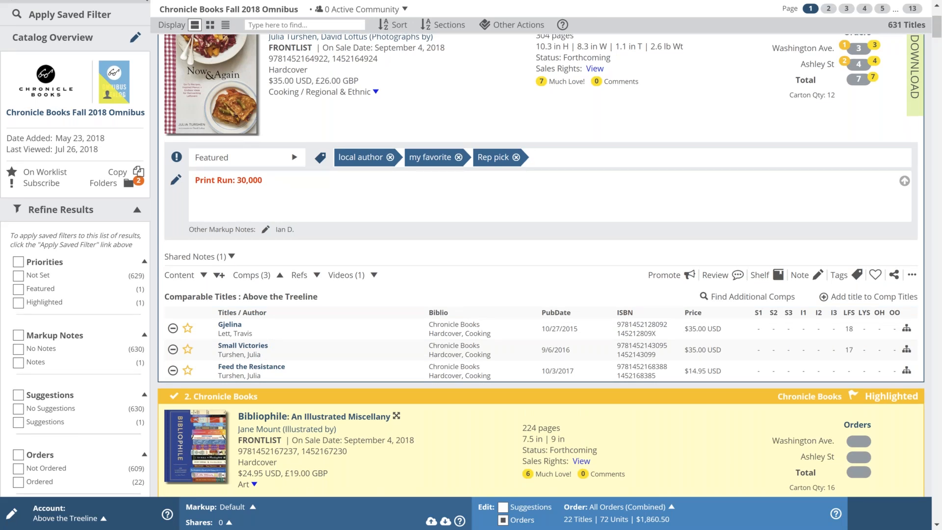
pyautogui.scroll(2, 240, 455)
pyautogui.scroll(-2, 239, 455)
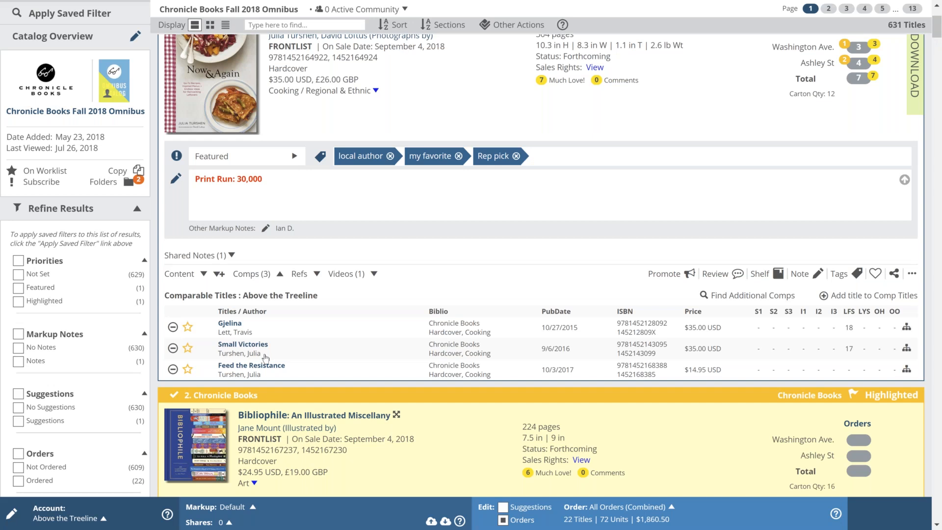
pyautogui.scroll(-1, 266, 358)
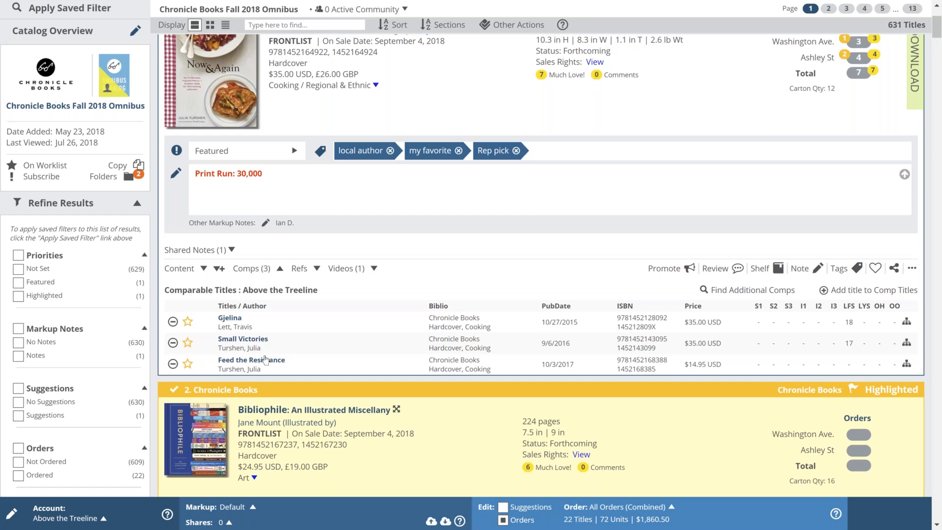
pyautogui.scroll(-3, 265, 359)
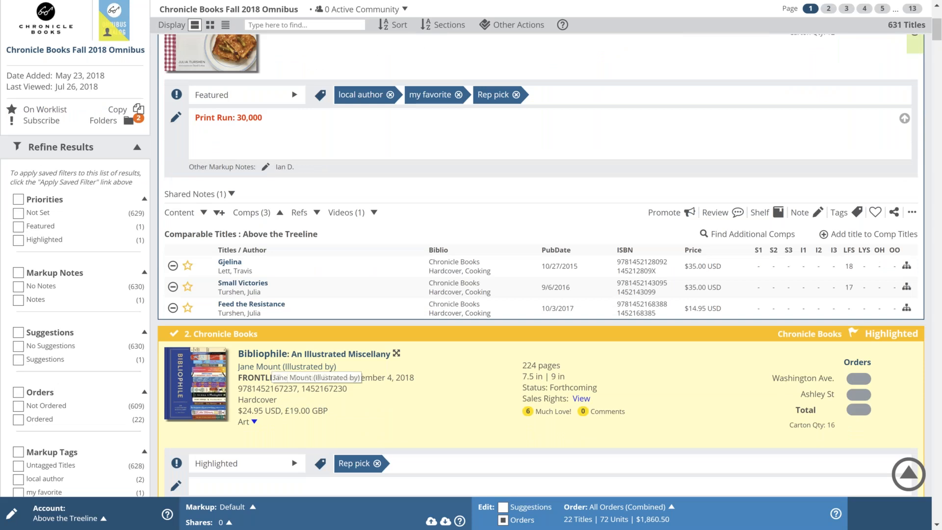
# Step: Inspect the Gjelina row's sales figures and Small Victories' LFS value of 17
pyautogui.moveTo(757, 270); pyautogui.dragTo(880, 269)
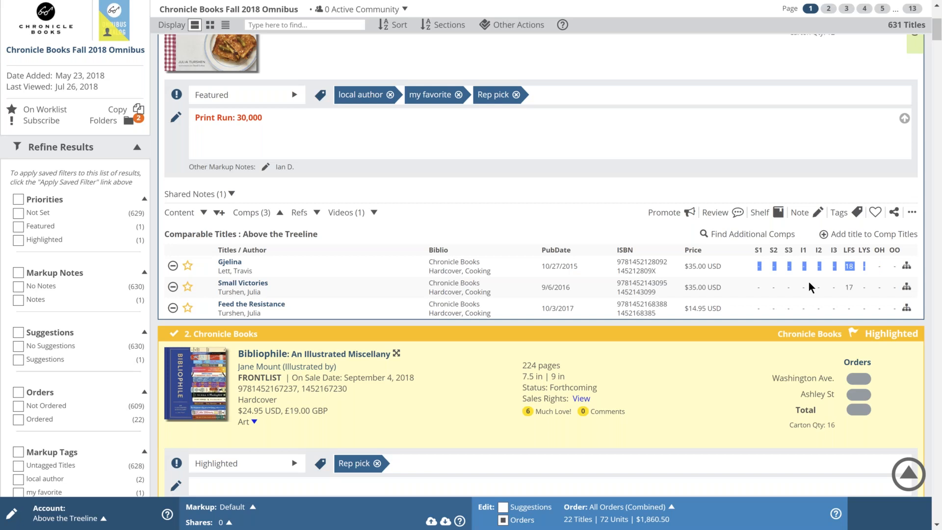
pyautogui.click(710, 189)
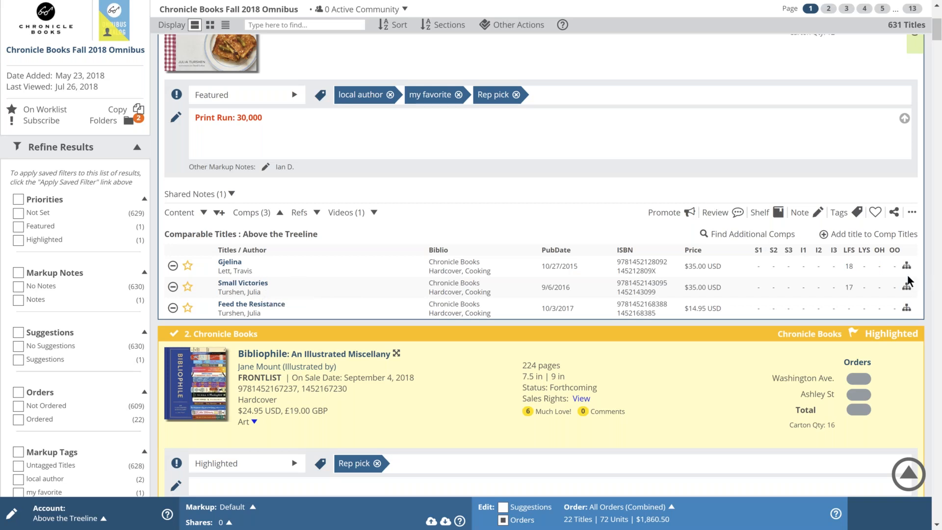
pyautogui.doubleClick(846, 287)
pyautogui.click(816, 188)
# Step: Search comps by author Turshen and add Feed the Resistance and The Fat Radish Kitchen Diaries
pyautogui.click(710, 235)
pyautogui.click(373, 296)
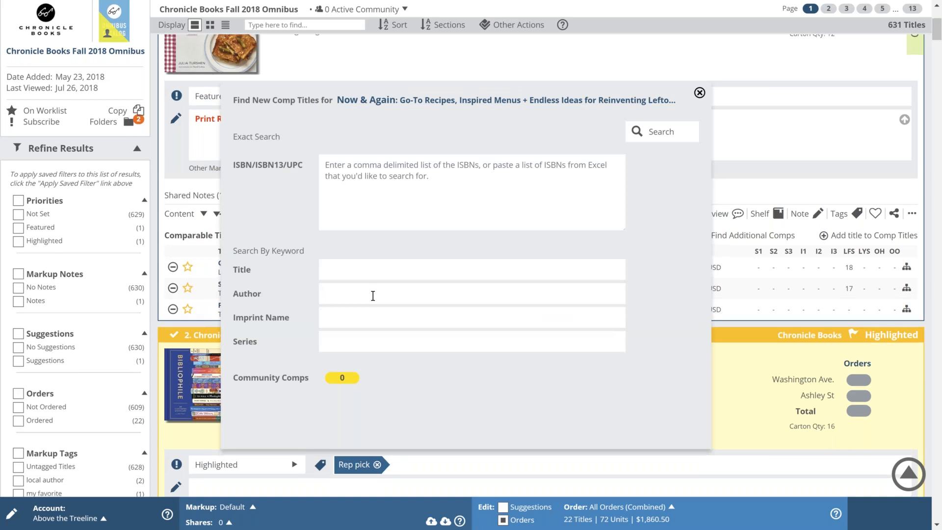
pyautogui.scroll(1, 373, 295)
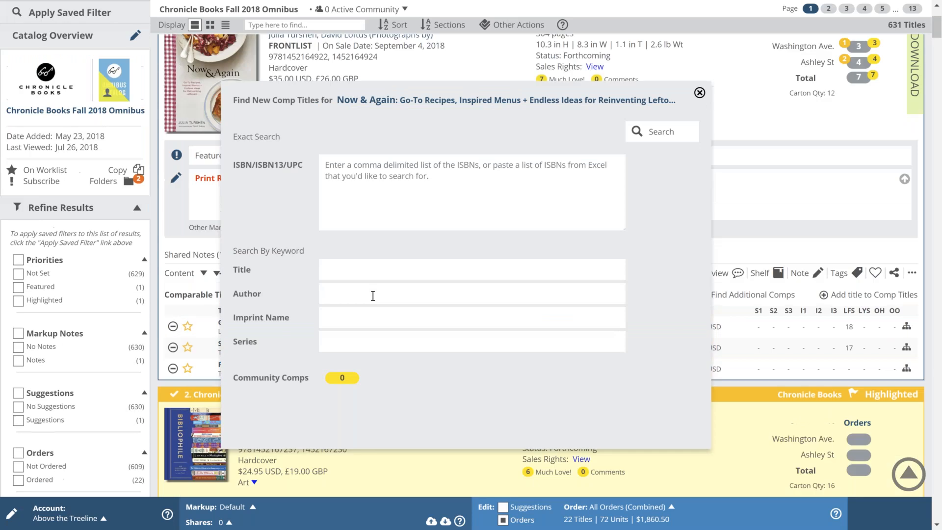
pyautogui.click(372, 295)
pyautogui.write('Turshen')
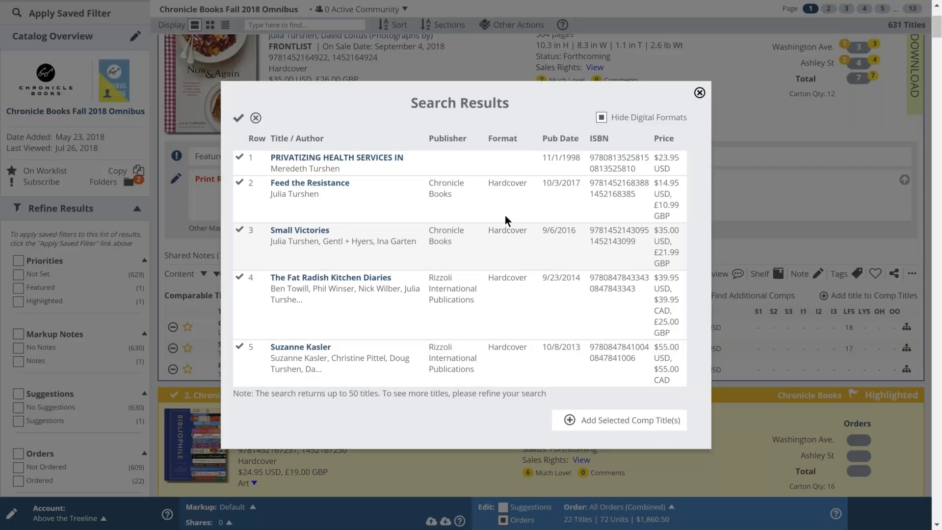
pyautogui.click(570, 420)
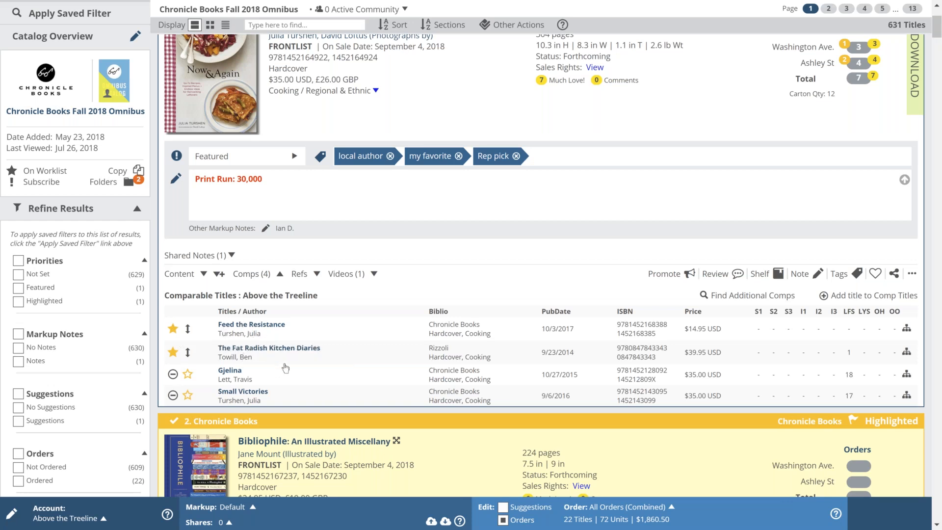
# Step: Star Small Victories as a highlighted comp, then check the catalog's Other Actions menu
pyautogui.click(188, 395)
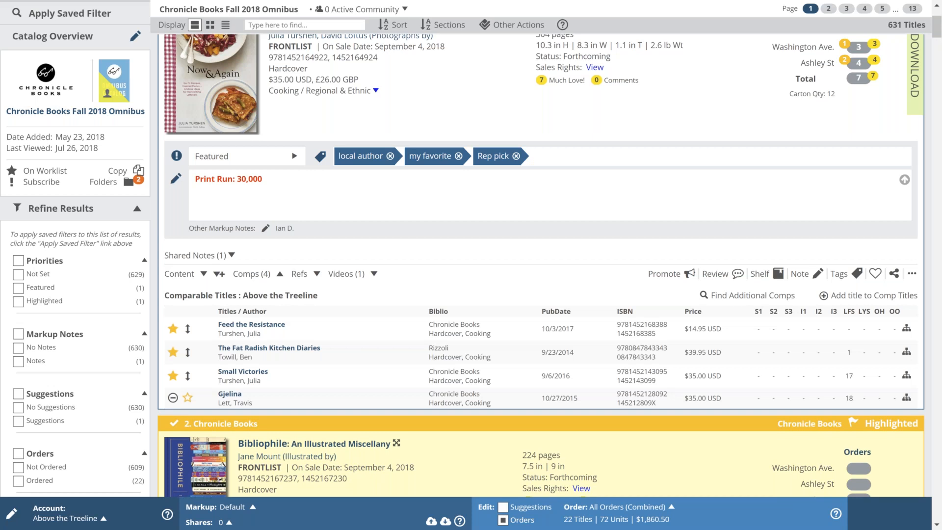
pyautogui.scroll(1, 410, 17)
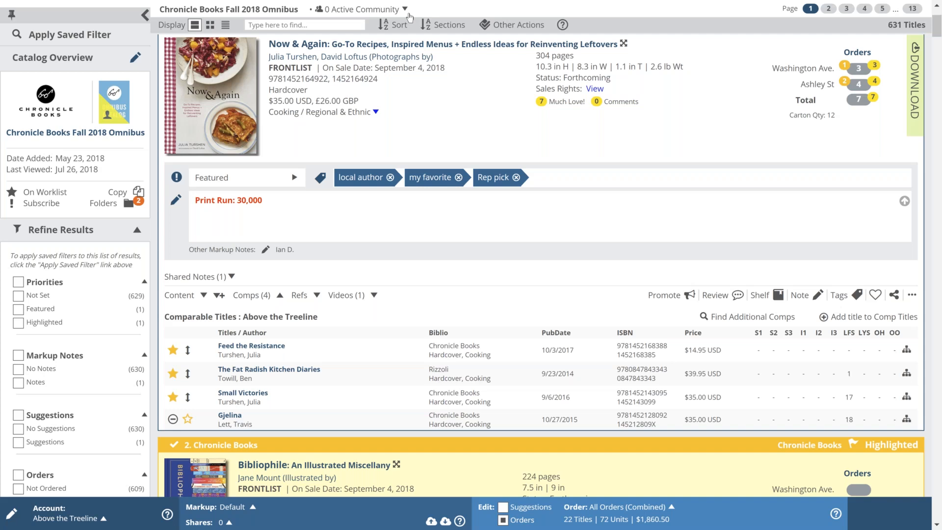
pyautogui.scroll(2, 410, 17)
pyautogui.click(515, 55)
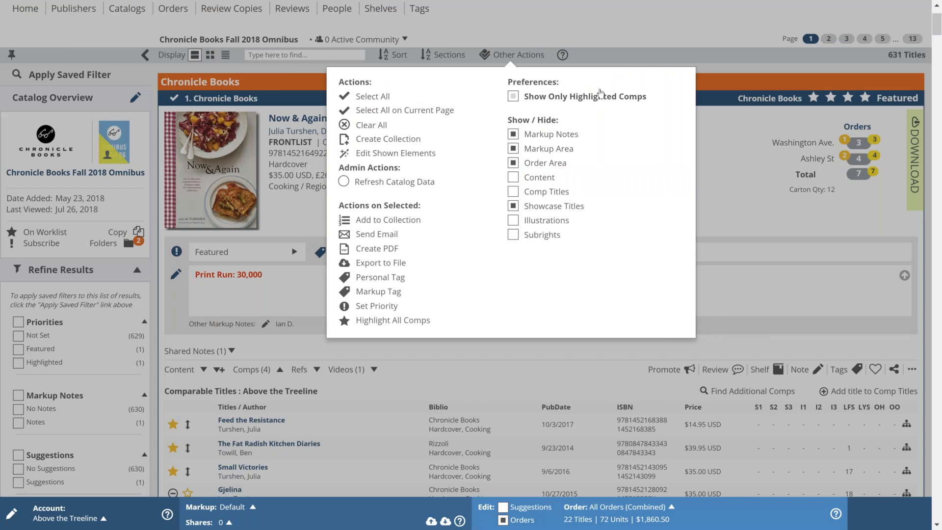
pyautogui.click(721, 134)
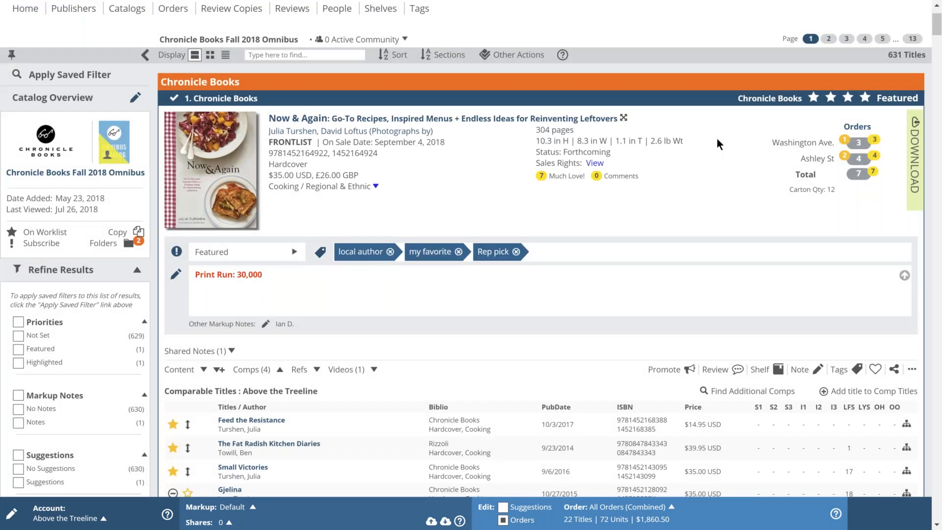
pyautogui.scroll(-9, 281, 277)
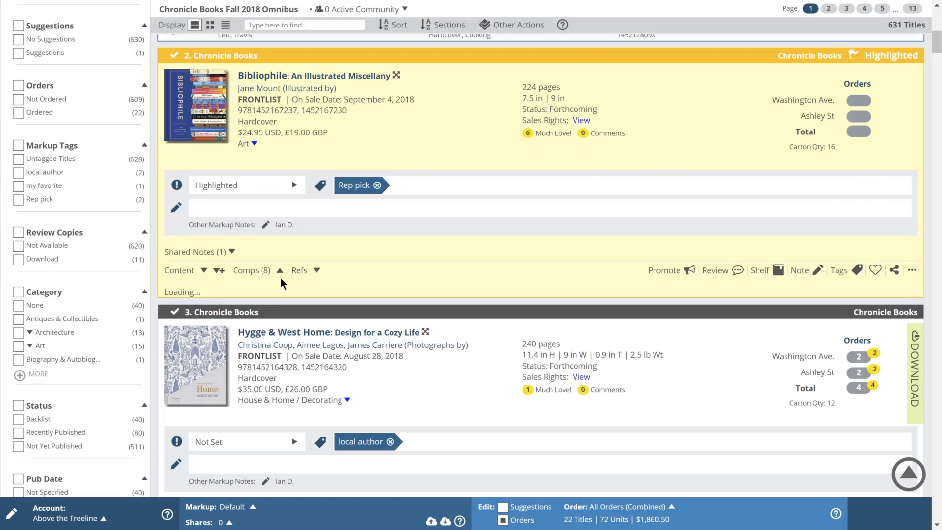
pyautogui.scroll(-1, 245, 316)
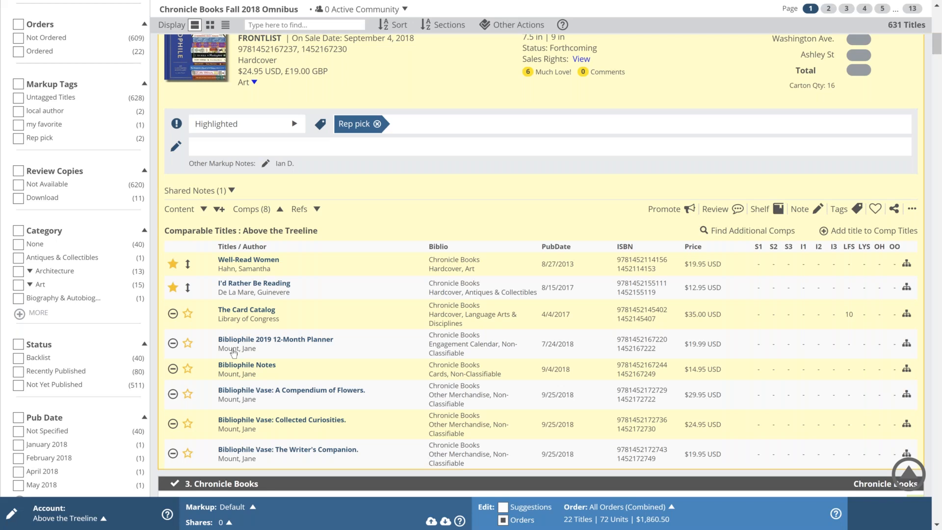
pyautogui.scroll(-3, 234, 352)
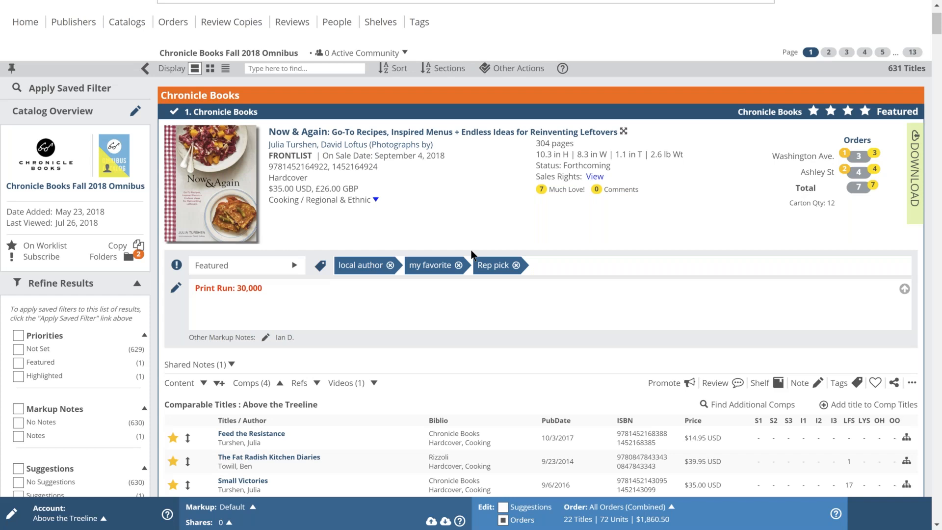
pyautogui.scroll(-2, 473, 254)
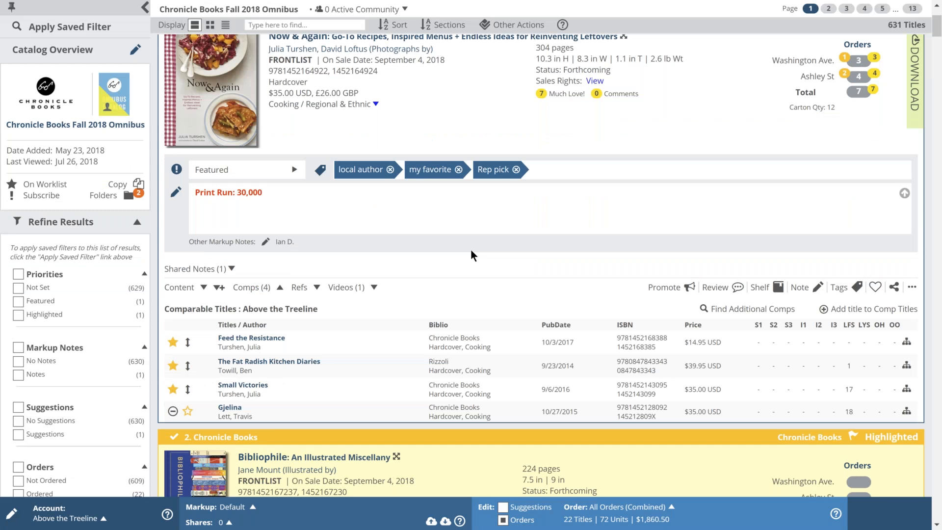
pyautogui.scroll(-1, 470, 249)
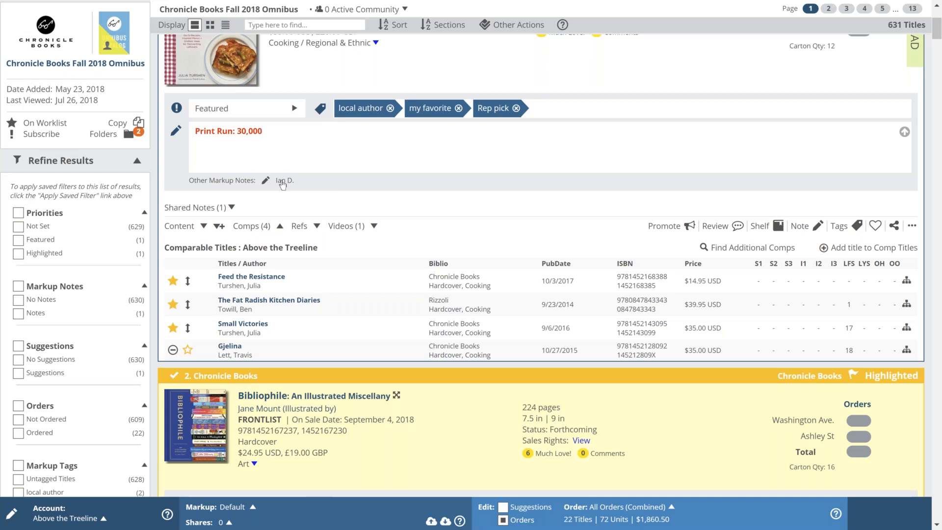
# Step: Read and expand the shared notes on Now & Again
pyautogui.click(282, 183)
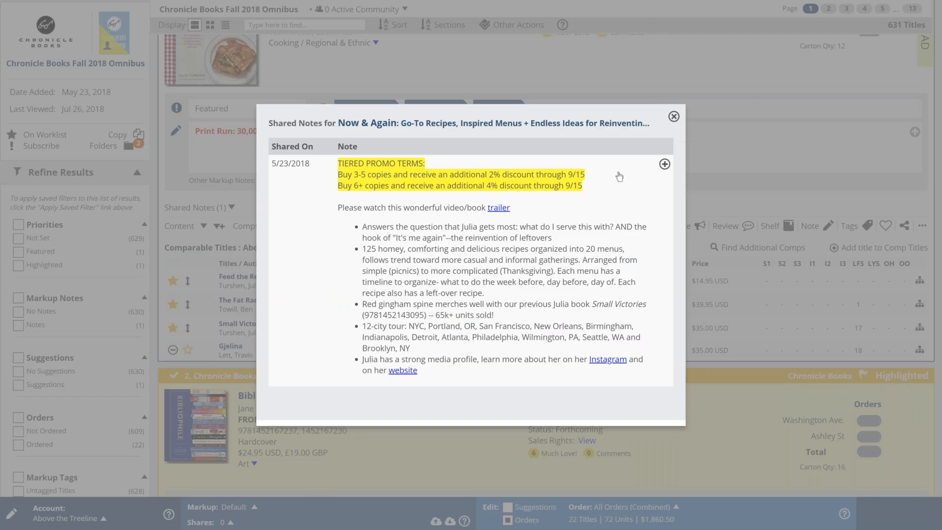
pyautogui.click(674, 117)
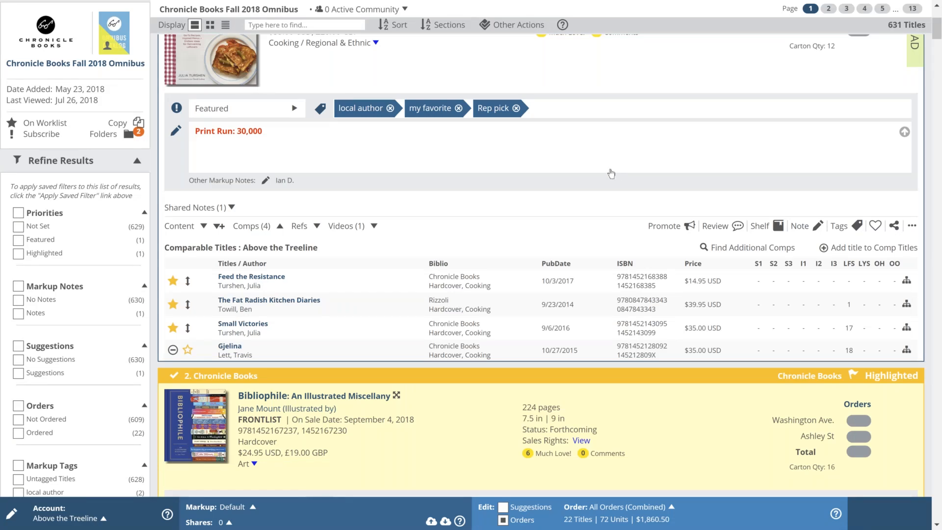
pyautogui.scroll(-1, 610, 172)
pyautogui.scroll(1, 608, 172)
pyautogui.click(232, 208)
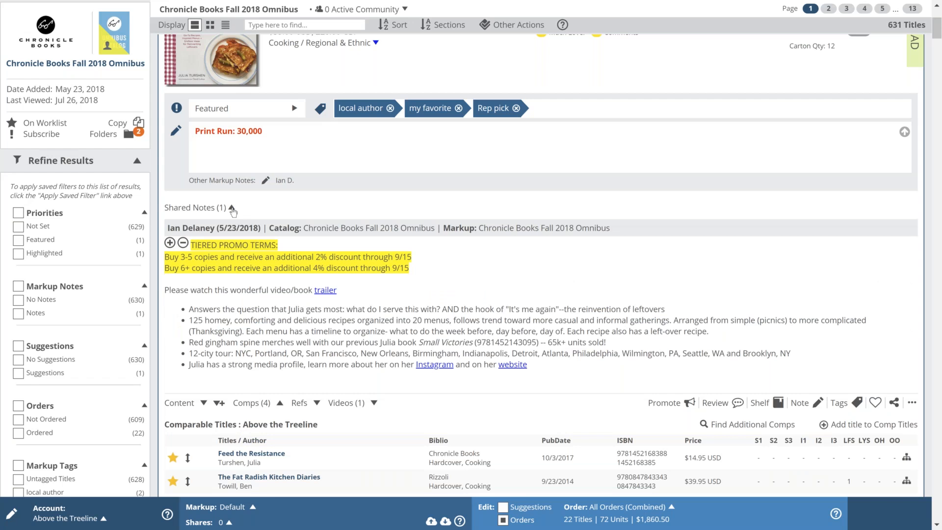
pyautogui.scroll(-1, 233, 212)
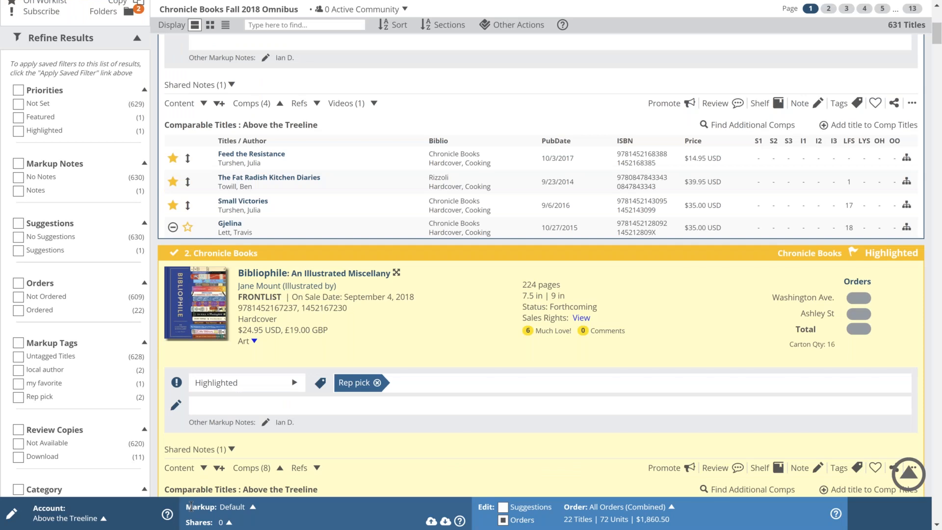
pyautogui.scroll(-1, 191, 507)
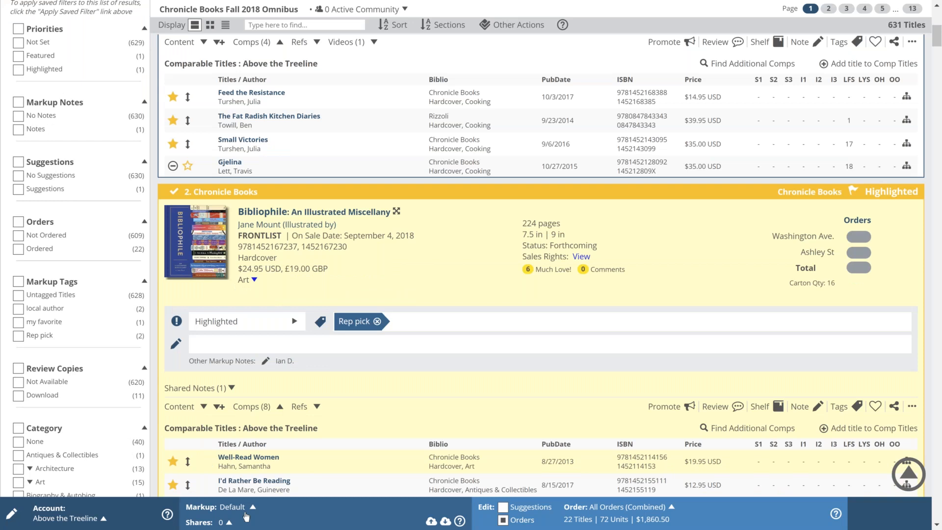
# Step: Create 'New markup' copying Priority, Markup Note, Comp Titles and Tags from the rep's default markup
pyautogui.click(246, 515)
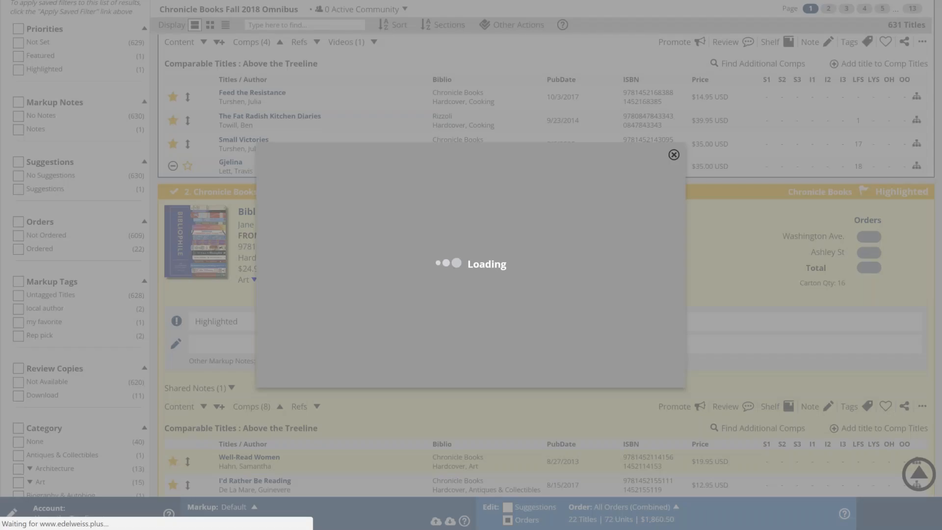
pyautogui.click(345, 338)
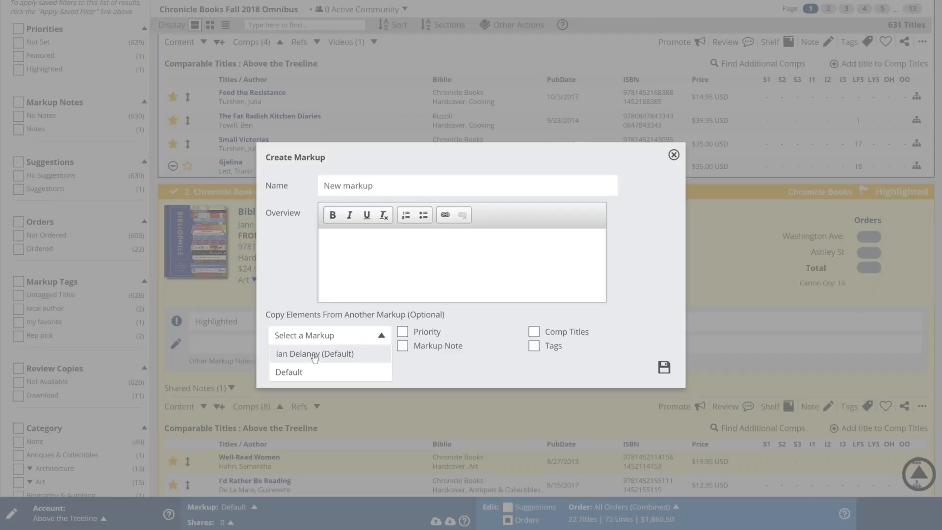
pyautogui.click(307, 353)
pyautogui.click(403, 331)
pyautogui.click(402, 346)
pyautogui.click(534, 332)
pyautogui.click(534, 346)
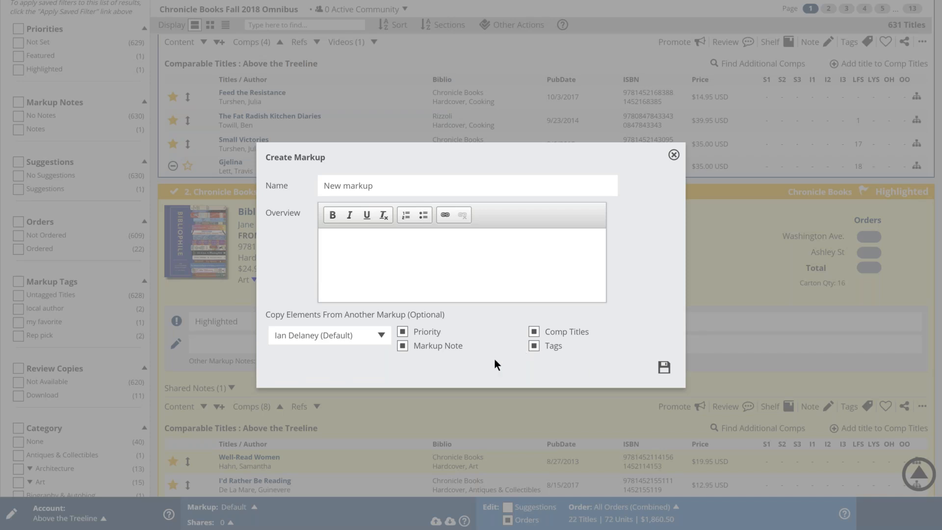
pyautogui.click(663, 368)
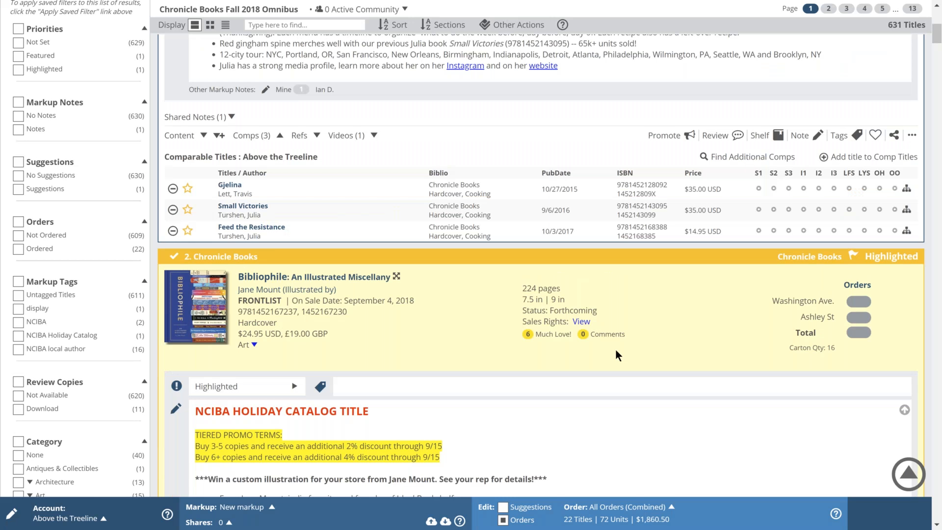
pyautogui.scroll(-6, 615, 349)
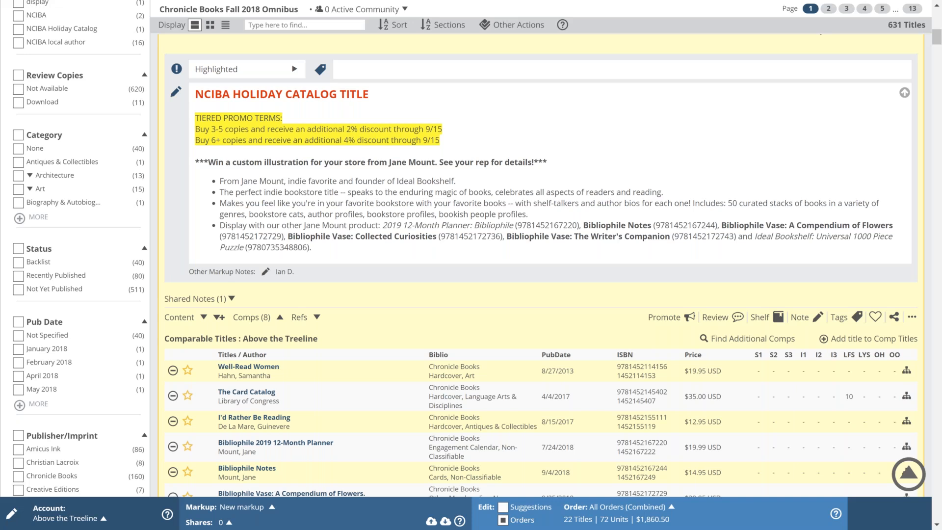
# Step: Scroll back up through the new markup's notes
pyautogui.scroll(9, 471, 265)
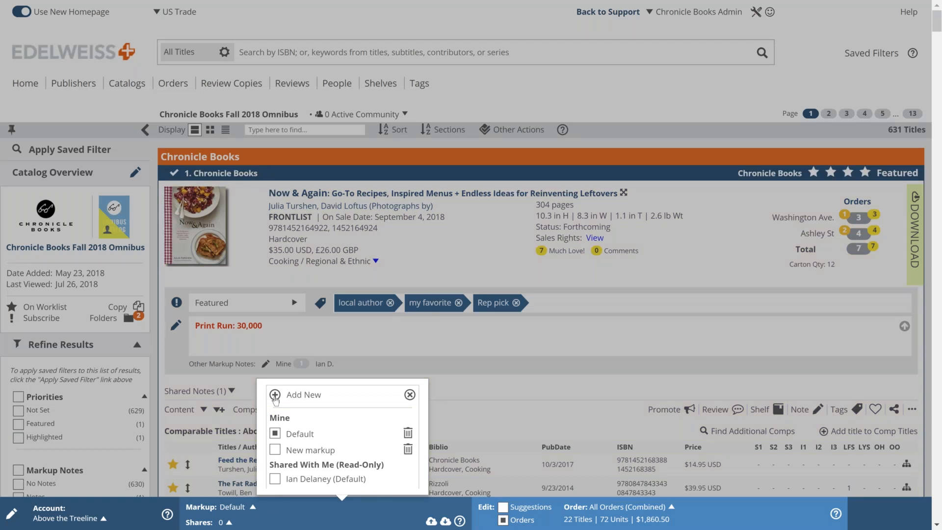
# Step: Start a new markup and name it 'Northern cal Chronicle'
pyautogui.click(276, 395)
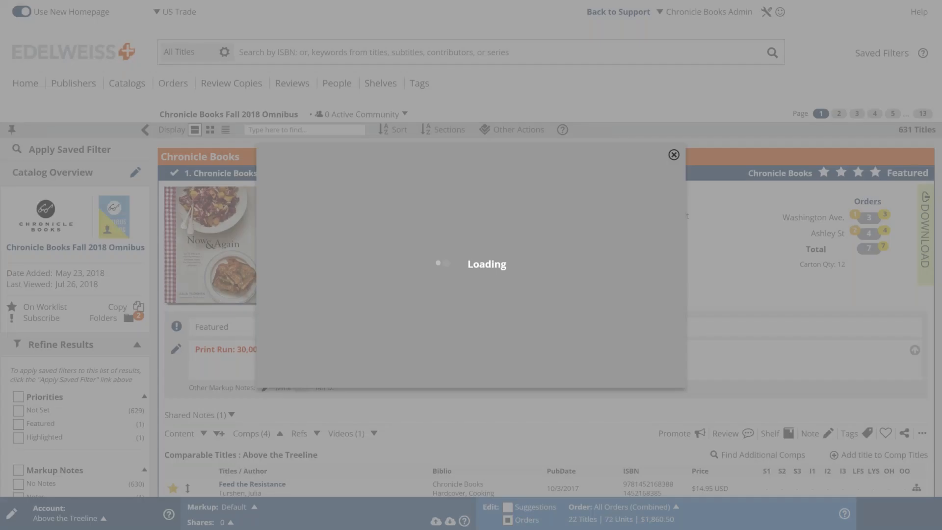
pyautogui.write('Northern ca CHron')
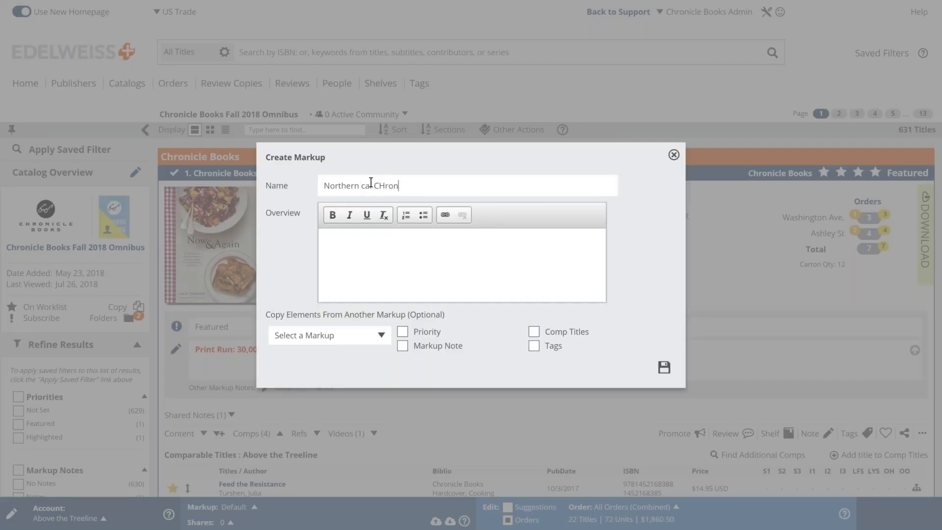
pyautogui.press('BackSpace')
pyautogui.press('BackSpace')
pyautogui.press('BackSpace')
pyautogui.press('BackSpace')
pyautogui.press('BackSpace')
pyautogui.write('Chro')
pyautogui.write('ncile')
pyautogui.press('BackSpace')
pyautogui.press('BackSpace')
pyautogui.press('BackSpace')
pyautogui.press('BackSpace')
pyautogui.write('icle')
# Step: Copy comp titles, markup notes and priorities from the rep's default markup and save
pyautogui.click(391, 256)
pyautogui.click(330, 335)
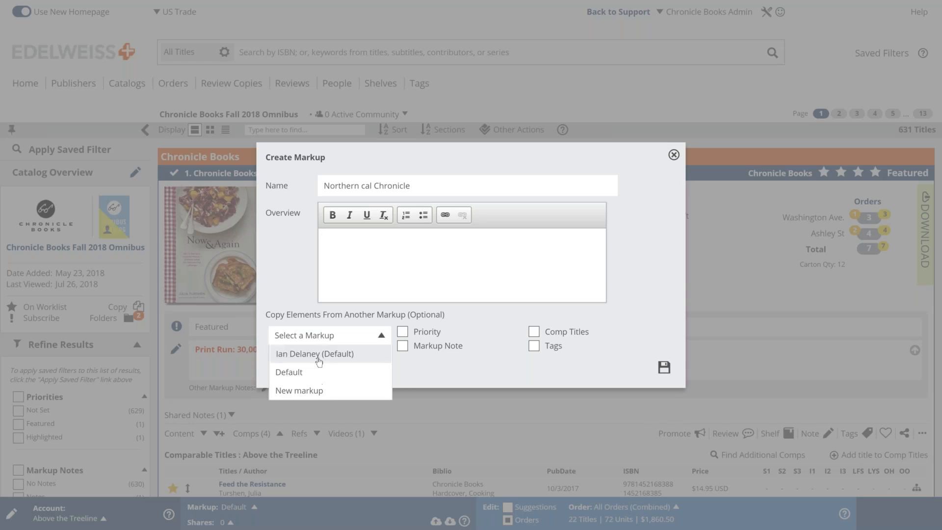
pyautogui.click(317, 357)
pyautogui.click(534, 331)
pyautogui.click(402, 346)
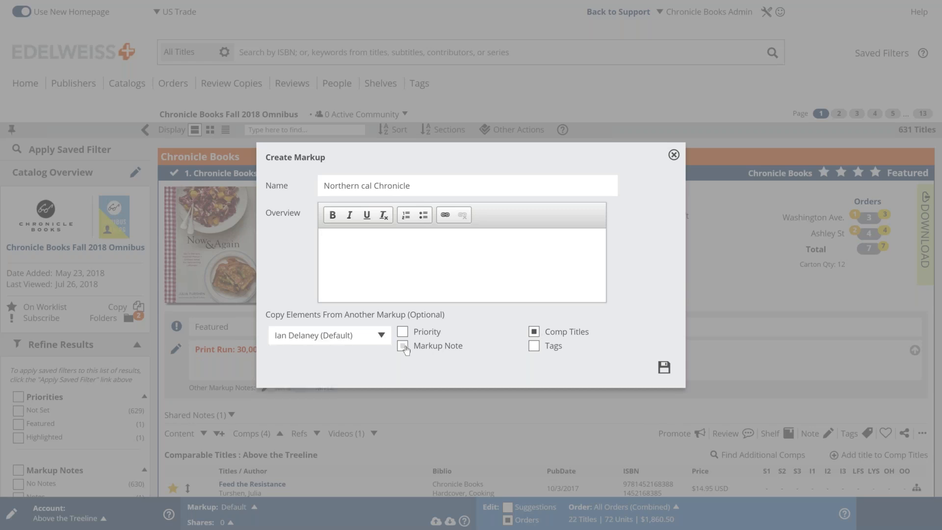
pyautogui.click(402, 332)
pyautogui.click(664, 368)
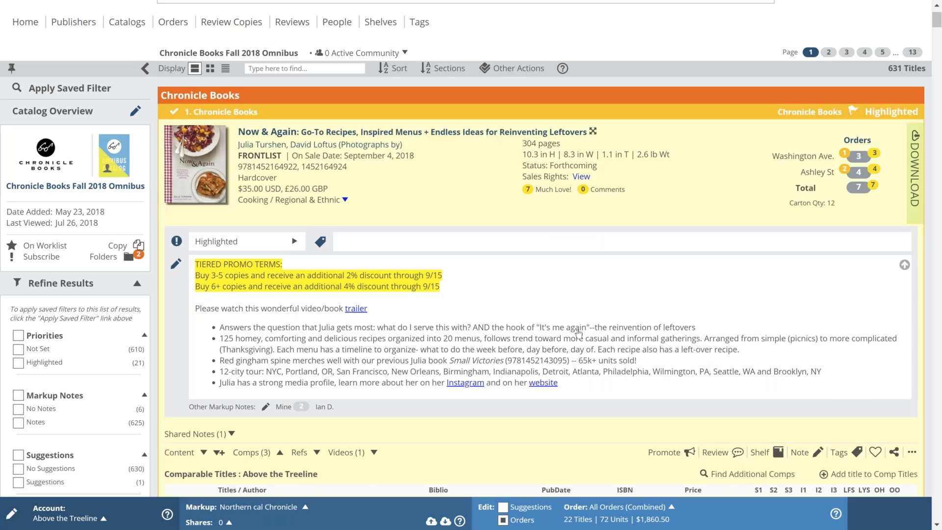
# Step: Add the tags 'NCIBA Catalog' and 'PNBA Catalog' to Now & Again
pyautogui.click(374, 247)
pyautogui.write('NCIB')
pyautogui.write('A Catalog')
pyautogui.press('Return')
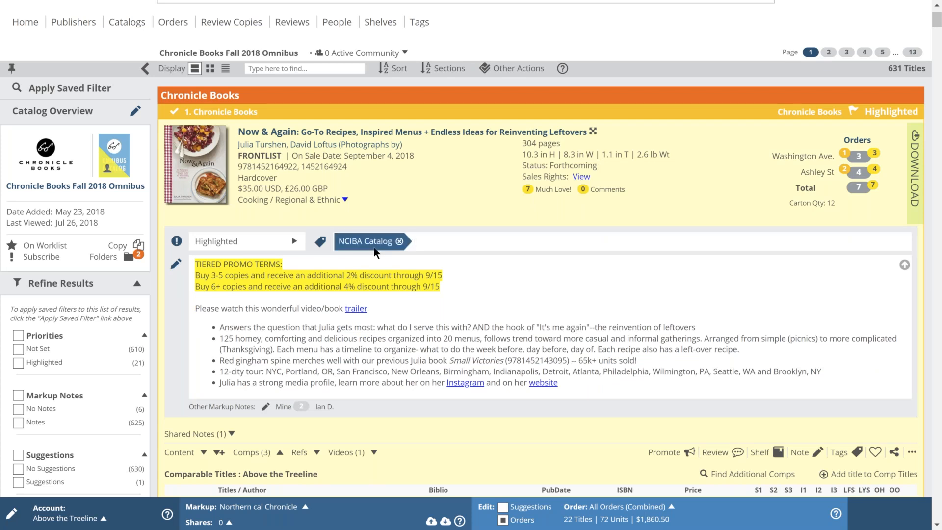
pyautogui.write('PNBA Catalog')
pyautogui.press('Return')
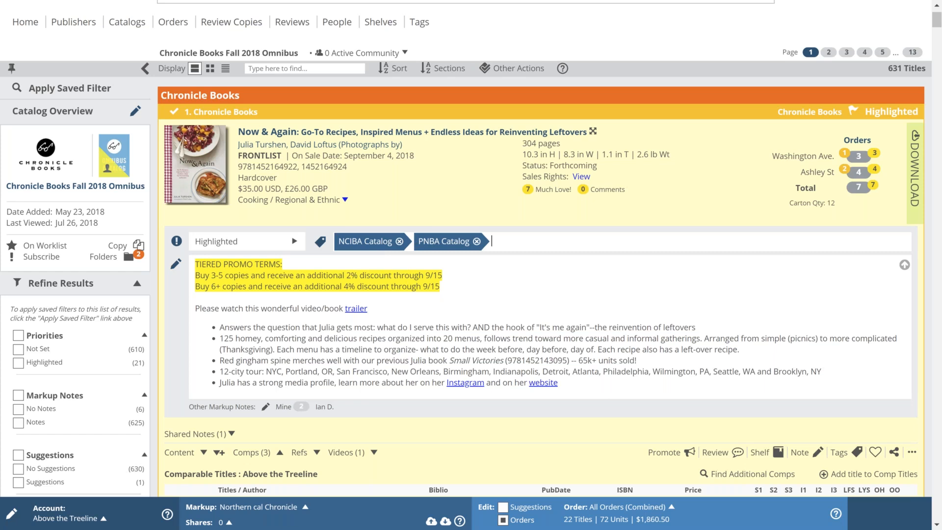
# Step: Scroll past Bibliophile and open Share Markup for Northern cal Chronicle
pyautogui.scroll(-1, 471, 265)
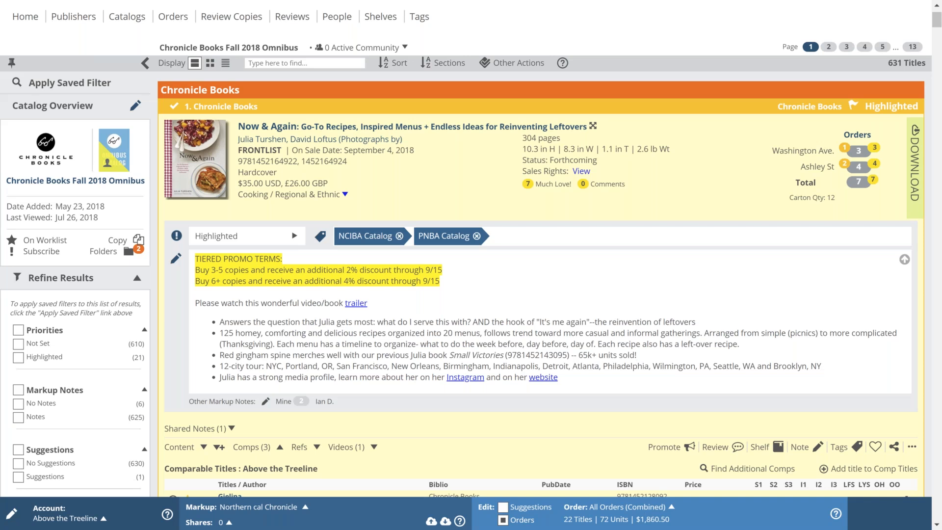
pyautogui.scroll(-8, 471, 265)
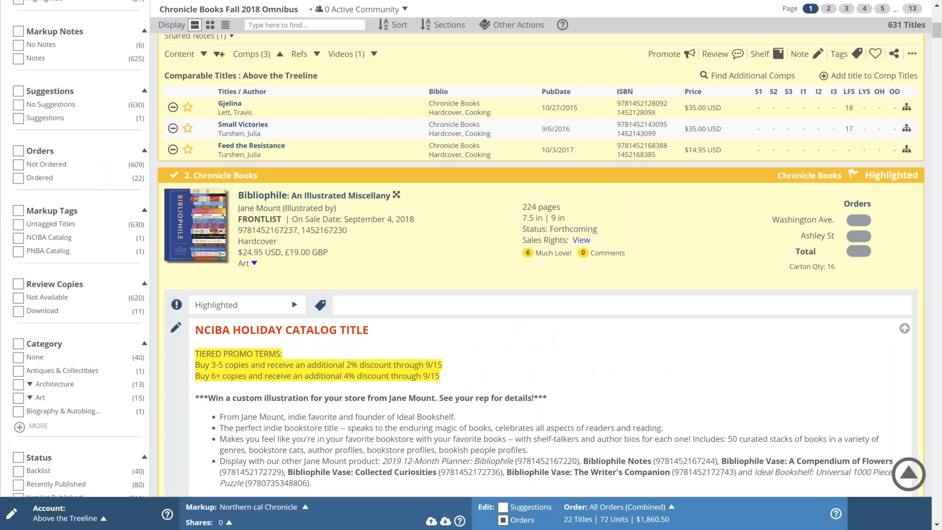
pyautogui.scroll(-1, 277, 391)
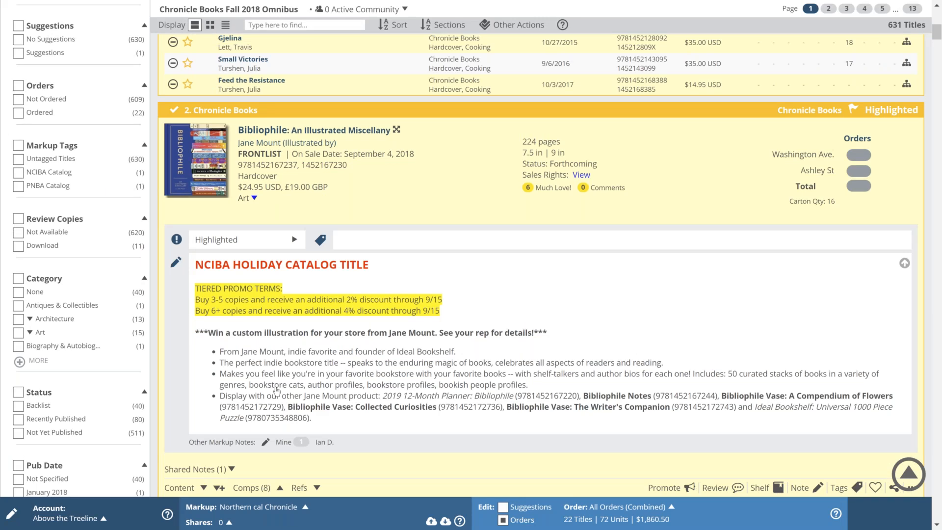
pyautogui.scroll(-2, 276, 391)
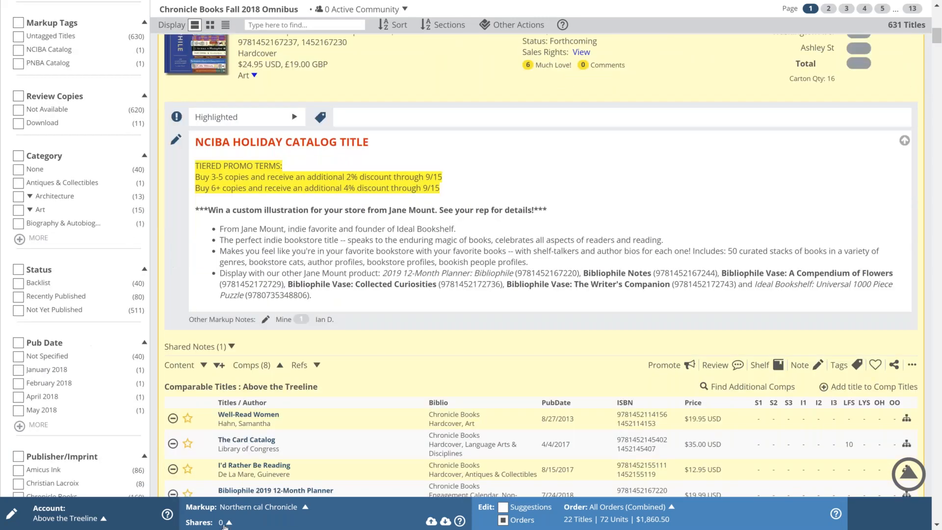
pyautogui.click(270, 464)
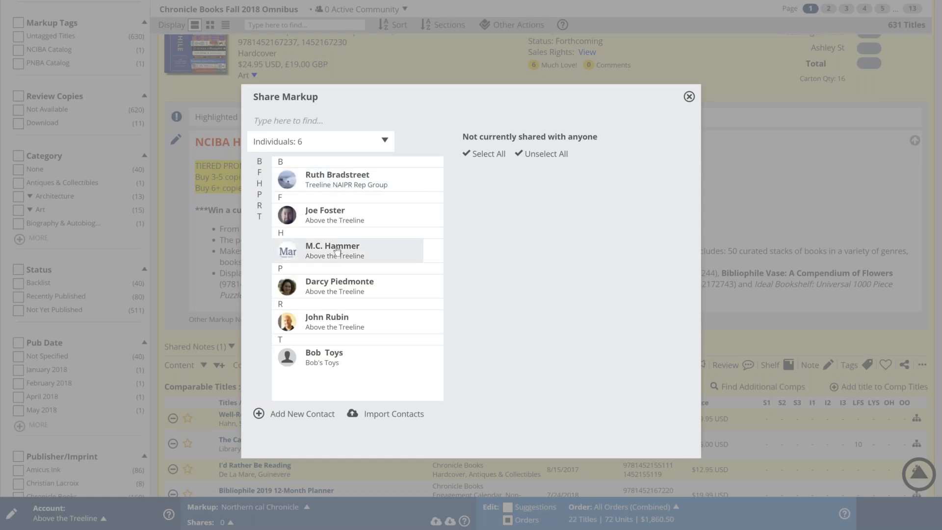
# Step: Share the markup with two contacts, the beards group and the Above the Treeline account
pyautogui.click(384, 185)
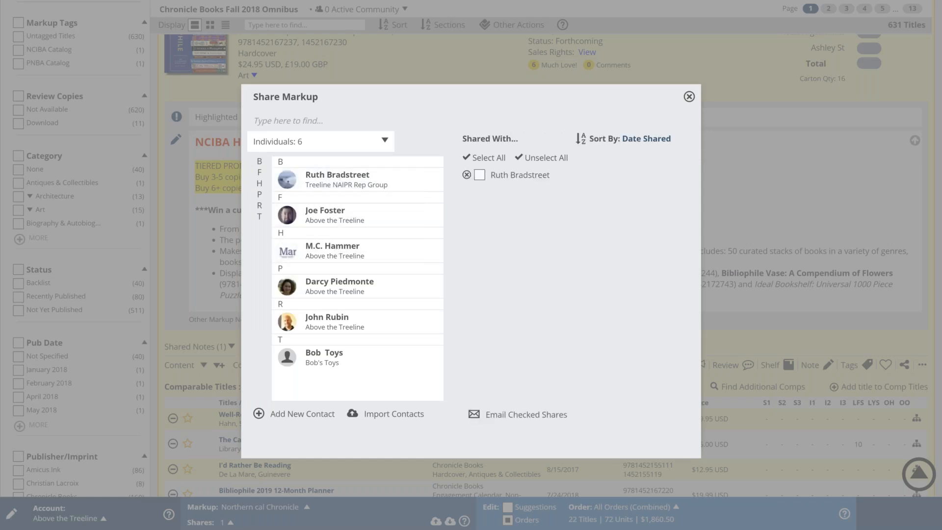
pyautogui.click(351, 260)
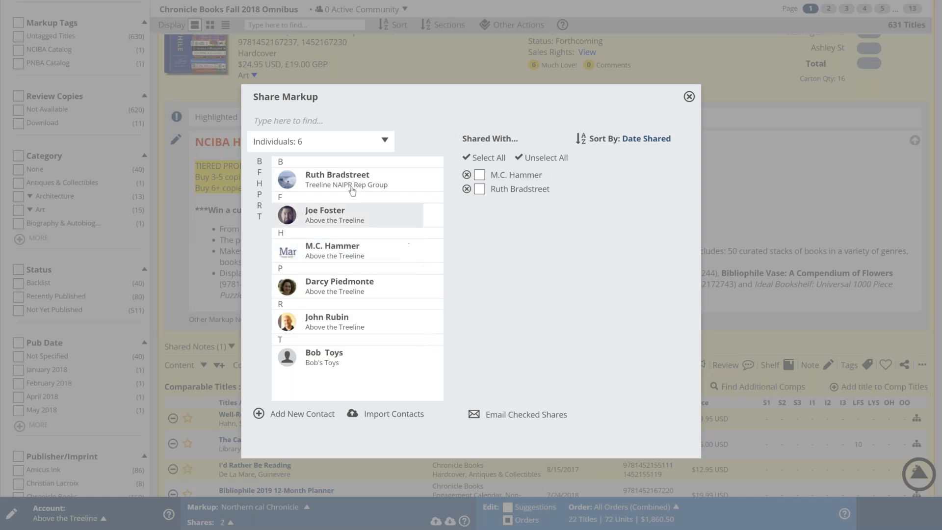
pyautogui.click(336, 141)
pyautogui.click(271, 161)
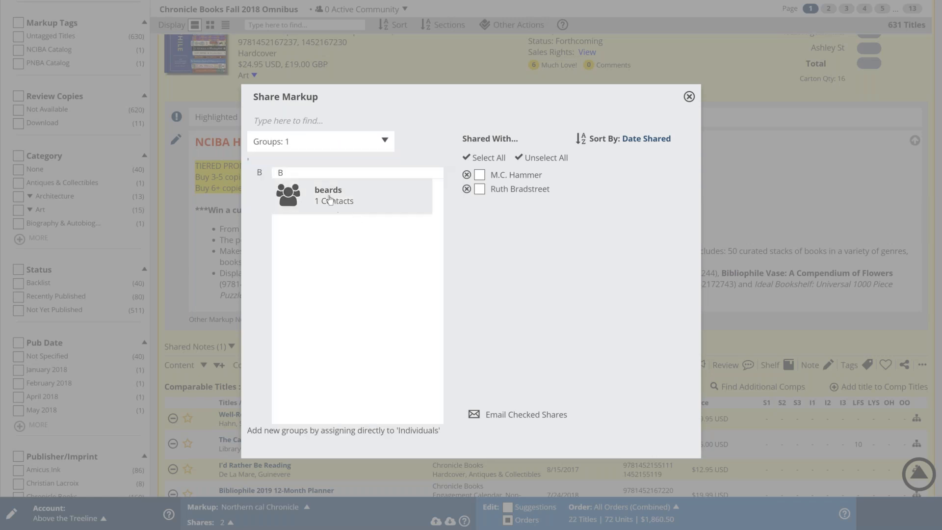
pyautogui.click(329, 199)
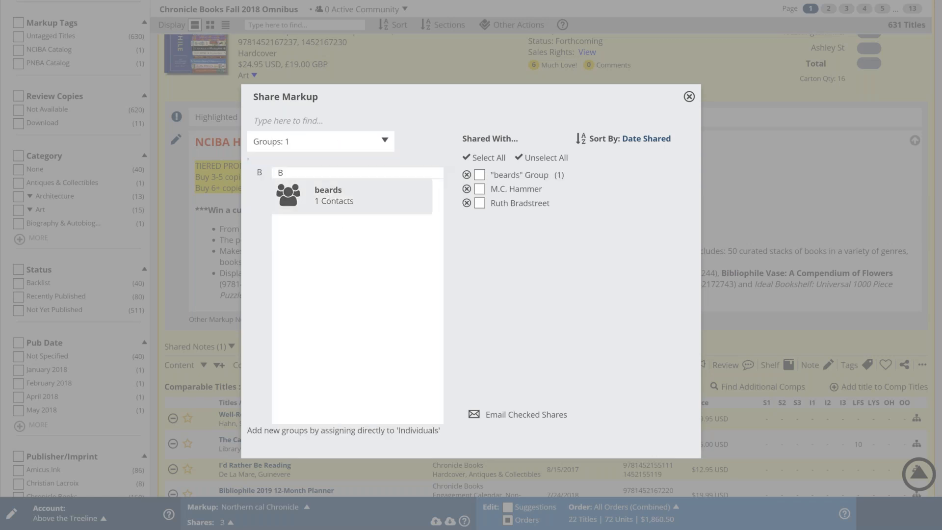
pyautogui.click(320, 147)
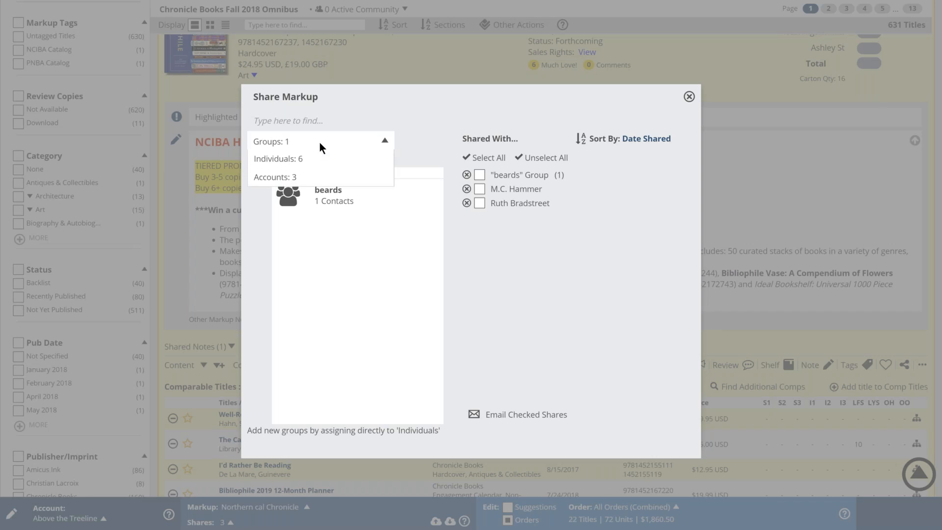
pyautogui.click(289, 177)
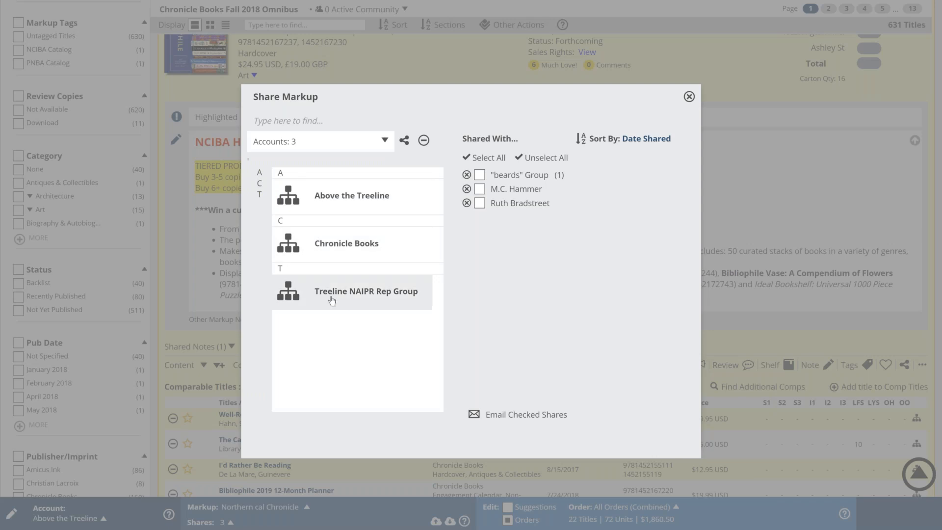
pyautogui.click(324, 201)
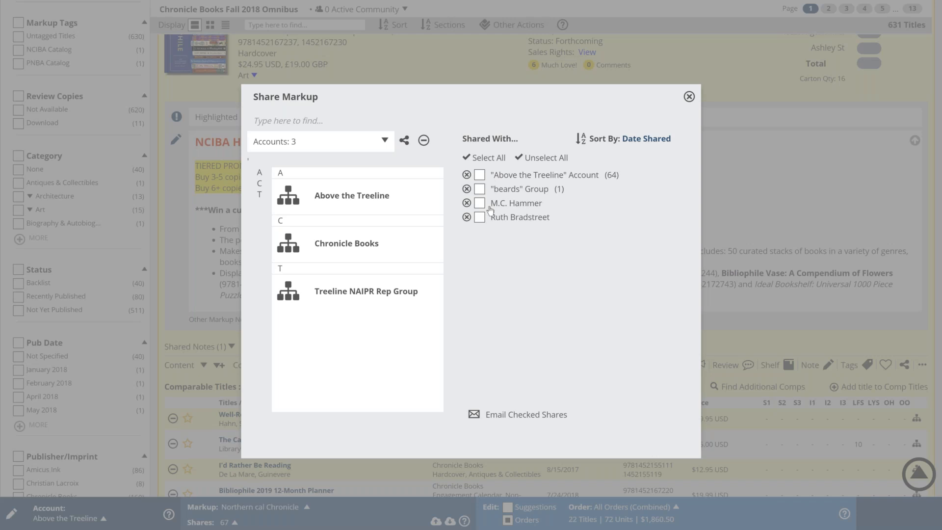
# Step: Check the beards group and two reader shares, then open the email form for checked shares
pyautogui.click(480, 176)
pyautogui.click(480, 190)
pyautogui.click(481, 203)
pyautogui.click(480, 219)
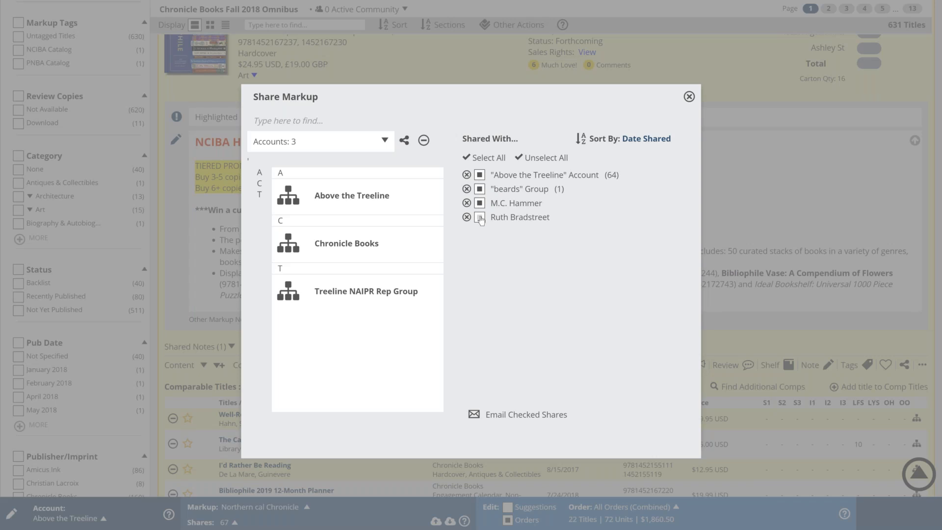
pyautogui.click(480, 175)
pyautogui.click(485, 417)
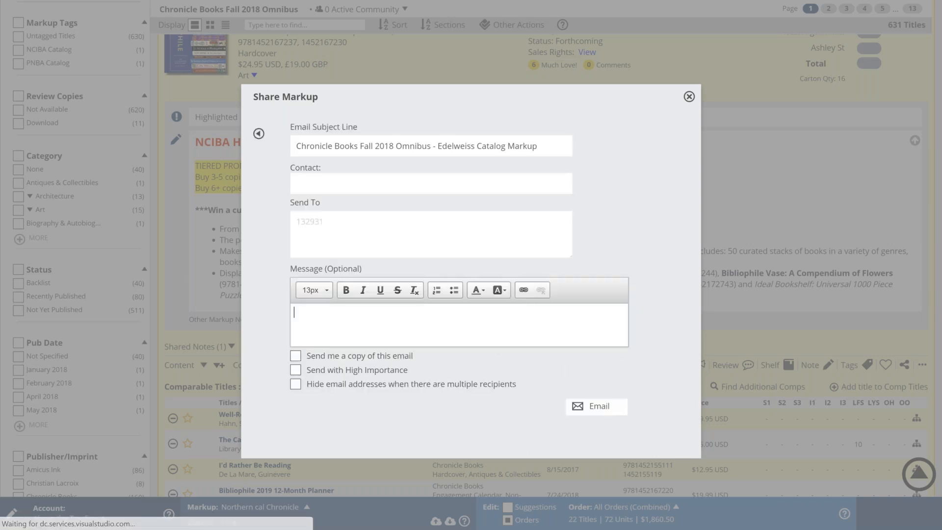
# Step: Enter the message 'This season's catalog! See you soon.' and close the Share Markup window
pyautogui.click(382, 182)
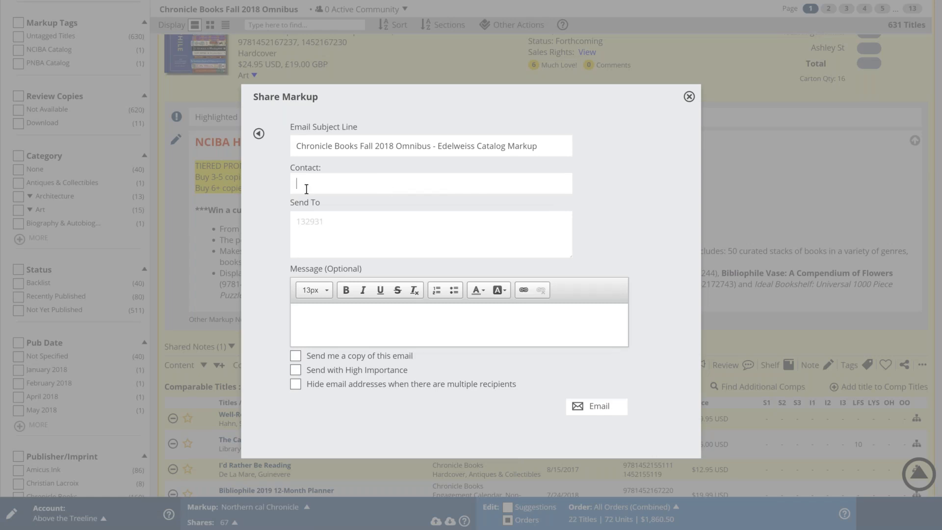
pyautogui.click(311, 327)
pyautogui.write('This saeeasons')
pyautogui.press('BackSpace')
pyautogui.write("'s catalog! ")
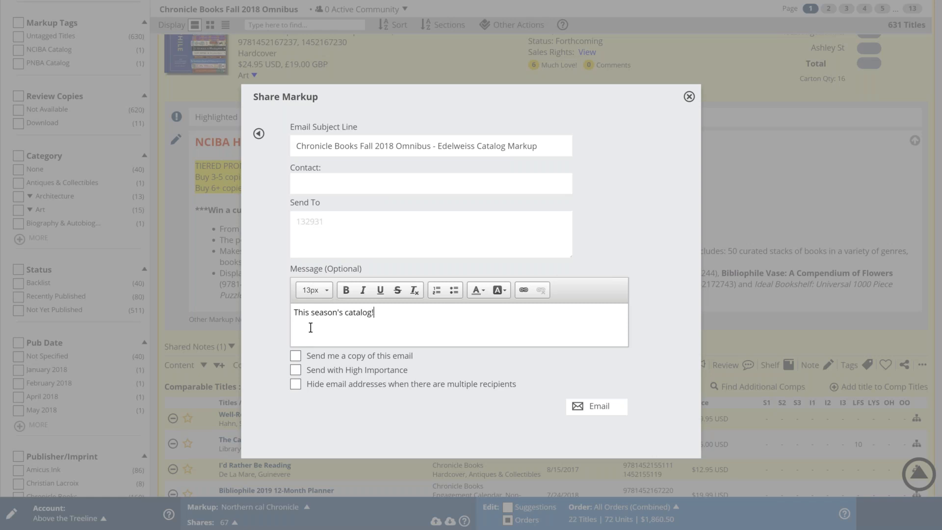
pyautogui.write('See you soon.')
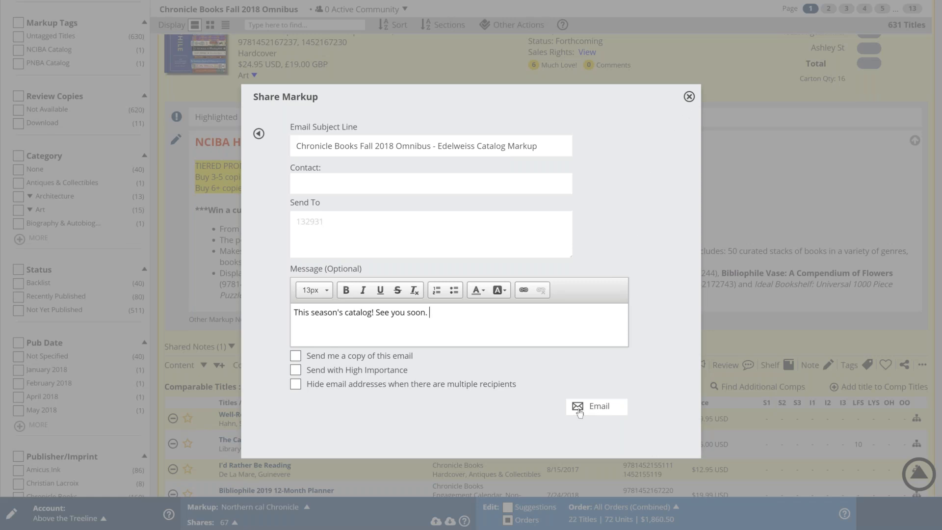
pyautogui.click(689, 98)
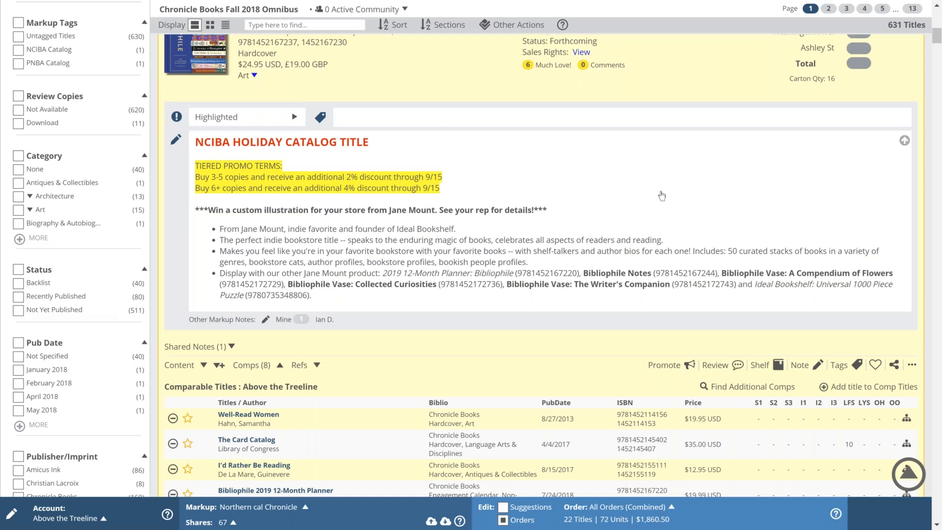
# Step: Scroll the catalog to bring the Bibliophile entry into view
pyautogui.scroll(-1, 662, 196)
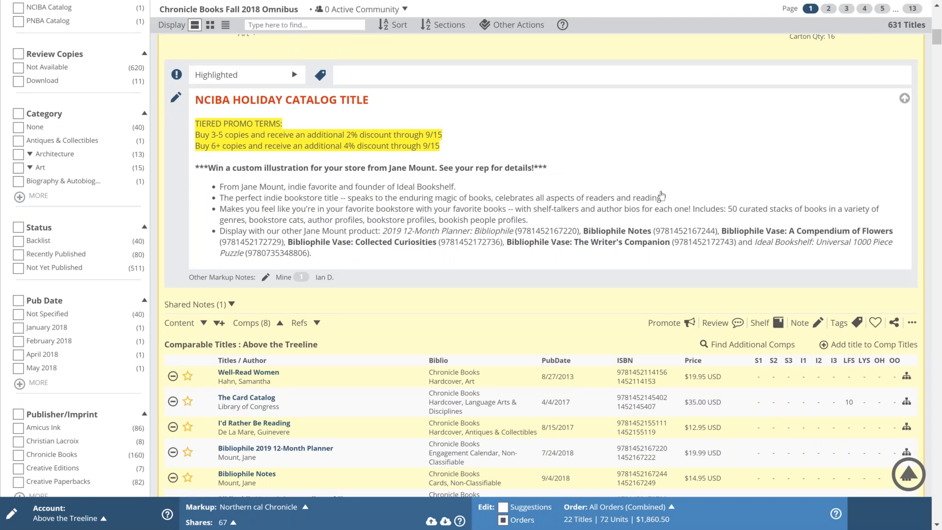
pyautogui.scroll(-10, 662, 196)
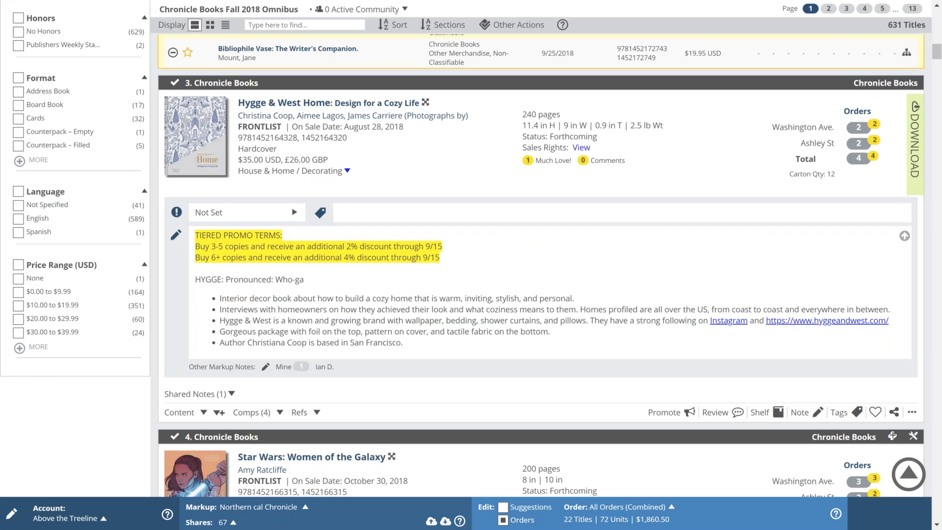
pyautogui.scroll(1, 471, 250)
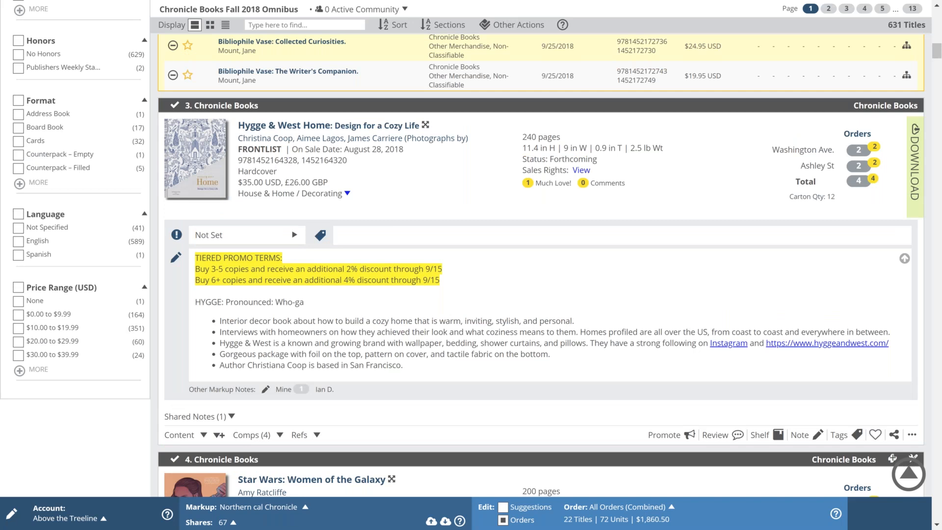
pyautogui.scroll(15, 586, 335)
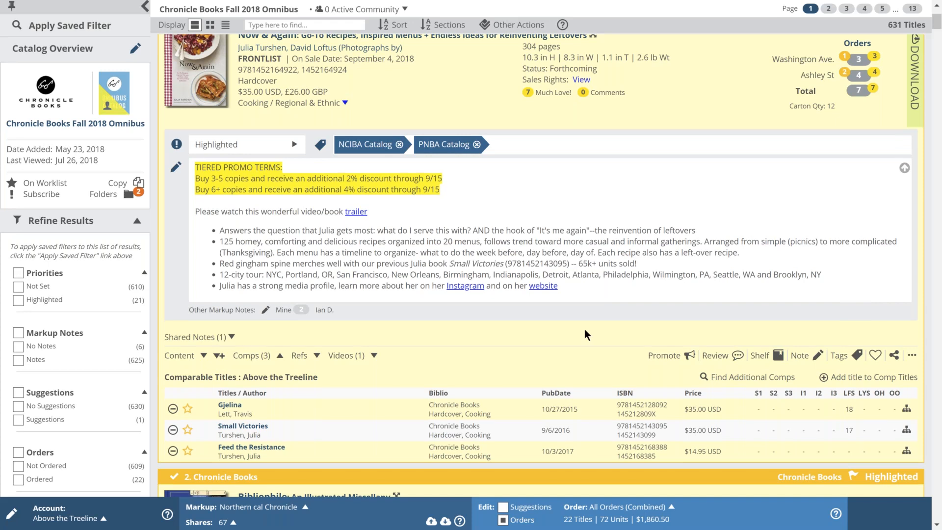
pyautogui.scroll(-7, 584, 329)
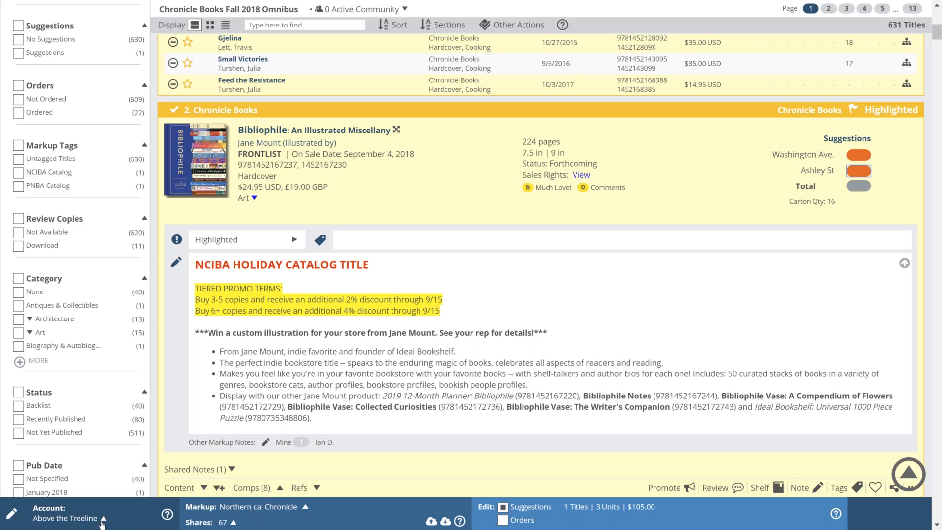
# Step: Suggest Bibliophile at 3 for Washington Ave. and 1 for Ashley St
pyautogui.hotkey('shift', 'Tab')
pyautogui.write('3')
pyautogui.press('Tab')
pyautogui.write('1')
pyautogui.click(749, 180)
# Step: Suggest 5 copies of Hygge & West Home for both Washington Ave. and Ashley St
pyautogui.scroll(-1, 749, 179)
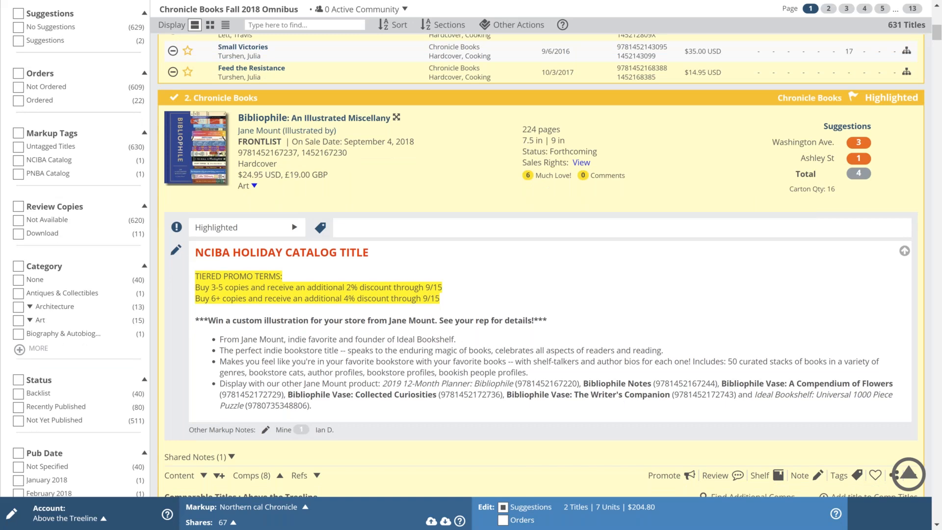
pyautogui.scroll(-4, 758, 154)
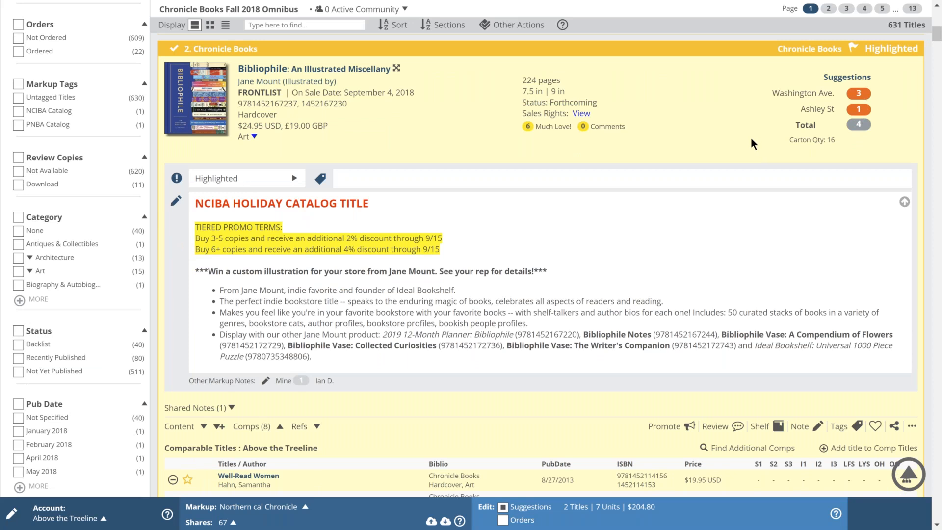
pyautogui.scroll(-3, 751, 140)
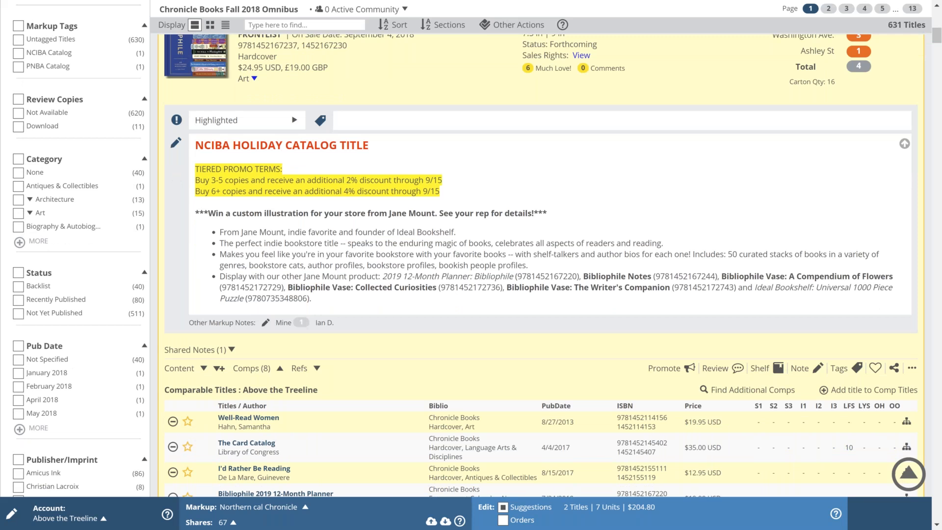
pyautogui.scroll(-10, 873, 269)
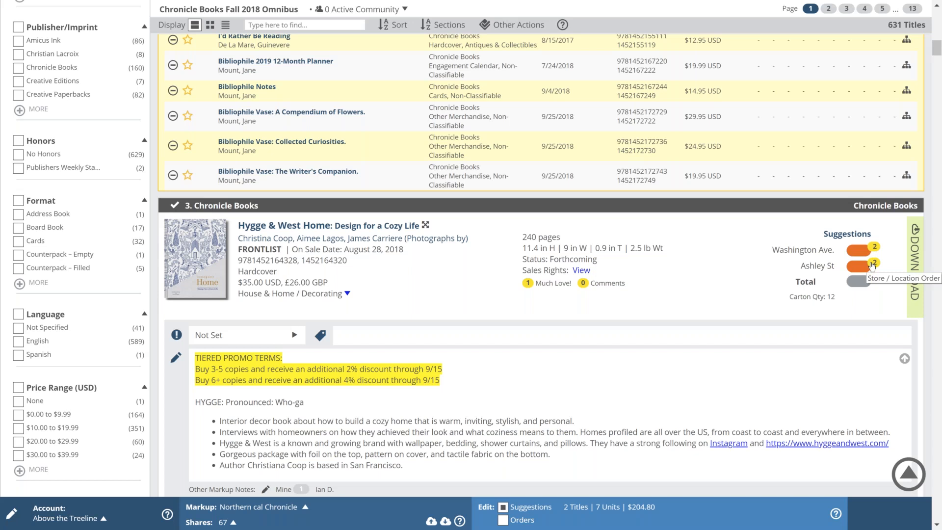
pyautogui.click(856, 252)
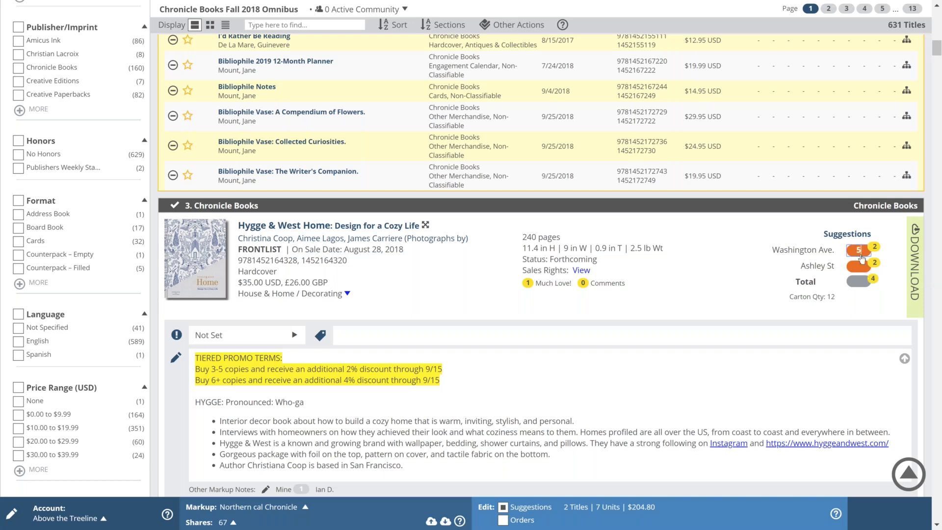
pyautogui.click(765, 284)
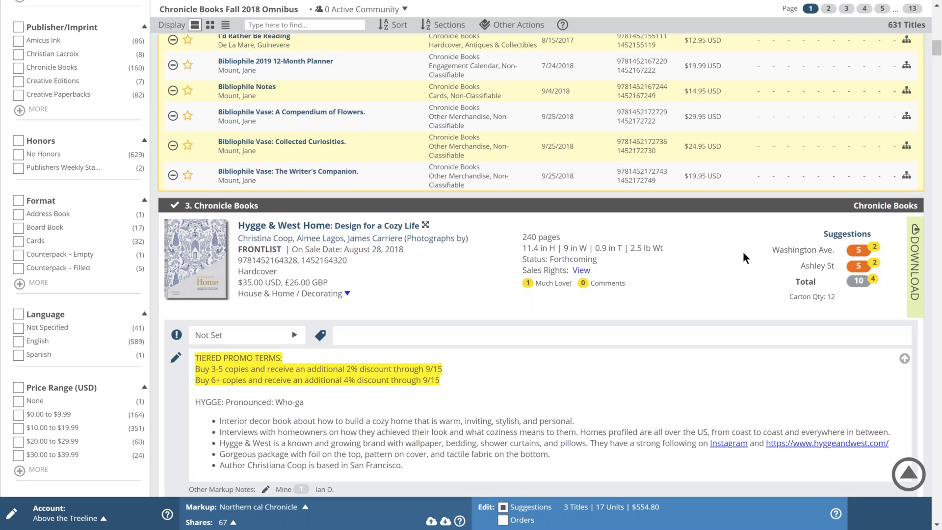
pyautogui.scroll(-1, 744, 253)
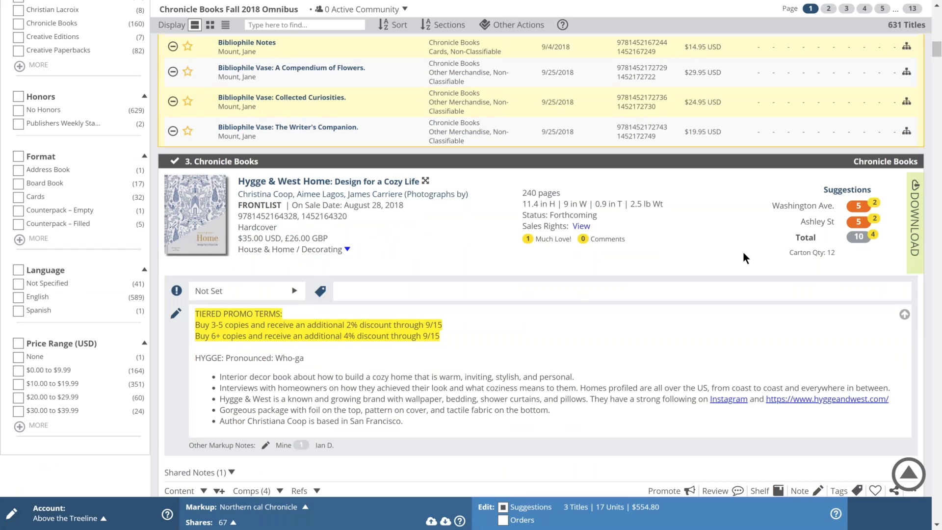
# Step: Scroll down the catalog to entry 14, It's OK to Feel Things Deeply
pyautogui.scroll(-4, 743, 252)
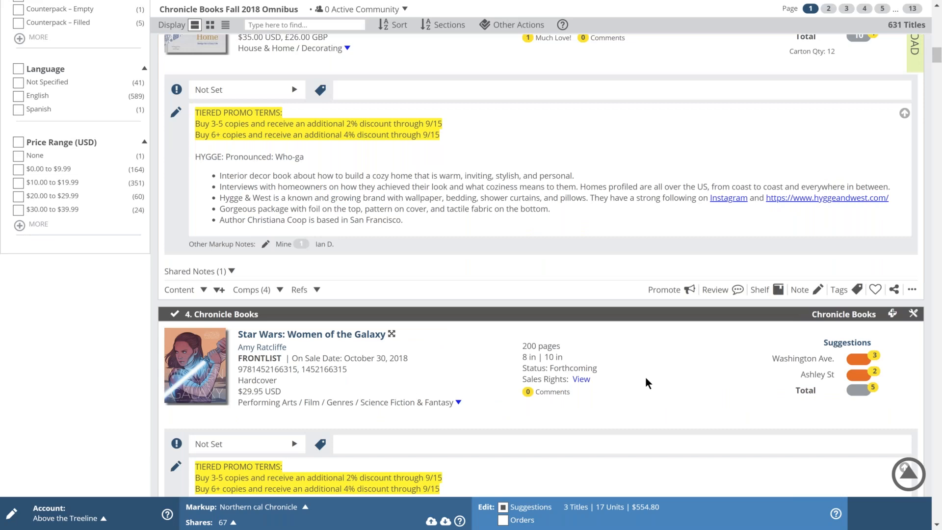
pyautogui.scroll(-1, 645, 378)
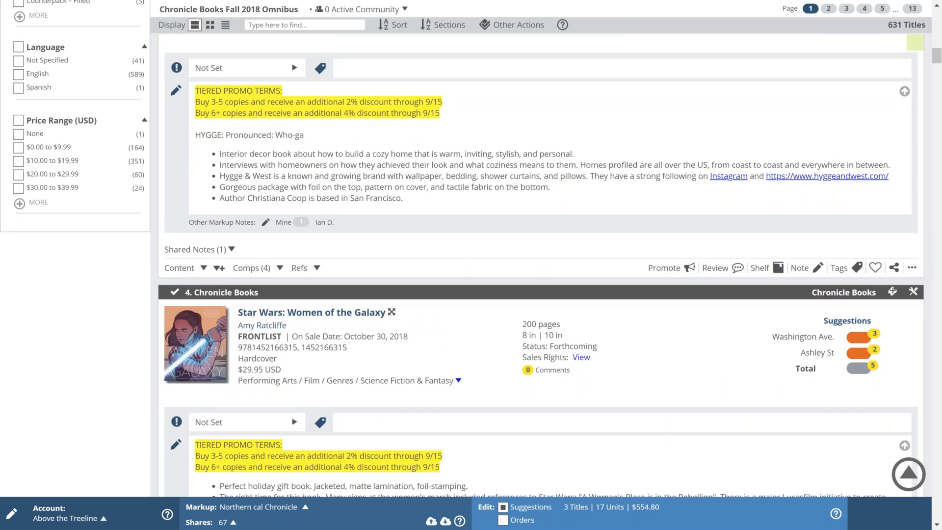
pyautogui.scroll(-2, 646, 379)
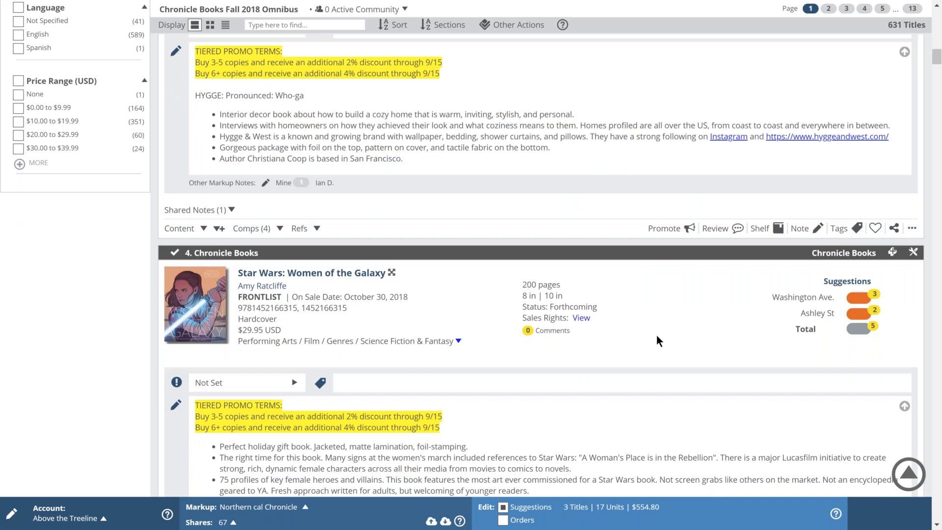
pyautogui.scroll(-1, 657, 336)
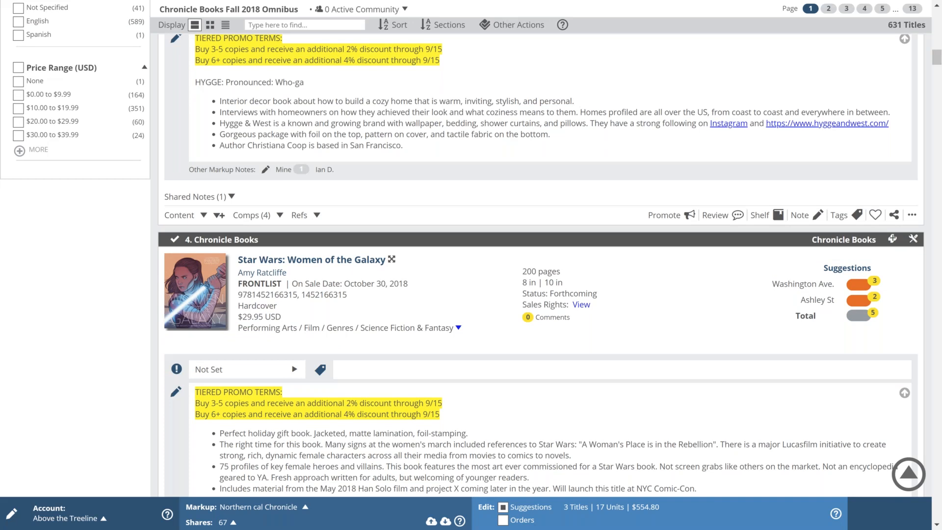
pyautogui.scroll(-7, 690, 342)
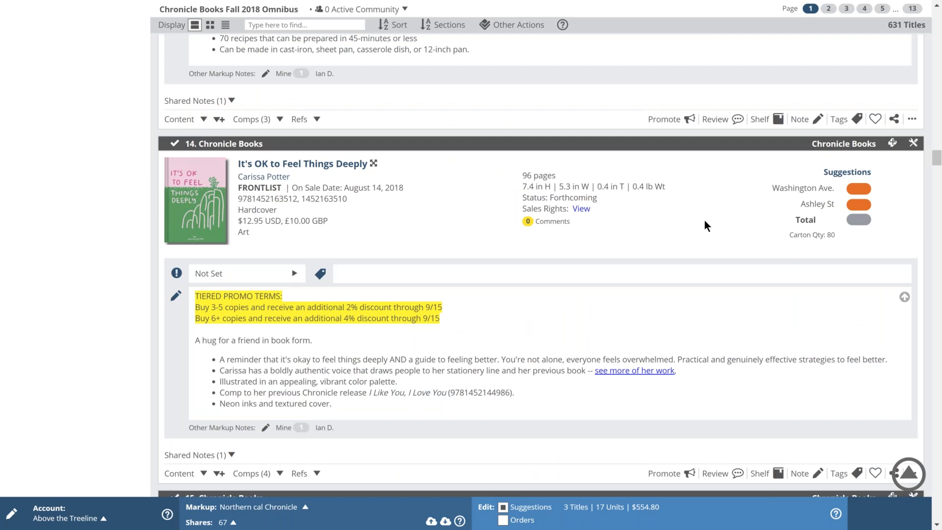
# Step: Fill 12 suggested copies per store for It's OK to Feel Things Deeply, then return to editing orders
pyautogui.click(858, 190)
pyautogui.moveTo(837, 241); pyautogui.dragTo(238, 159)
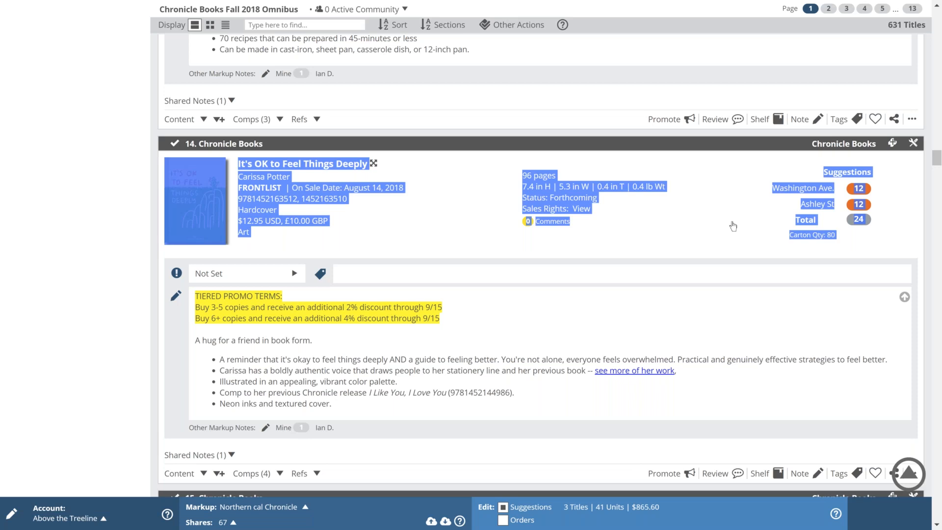
pyautogui.scroll(-2, 733, 226)
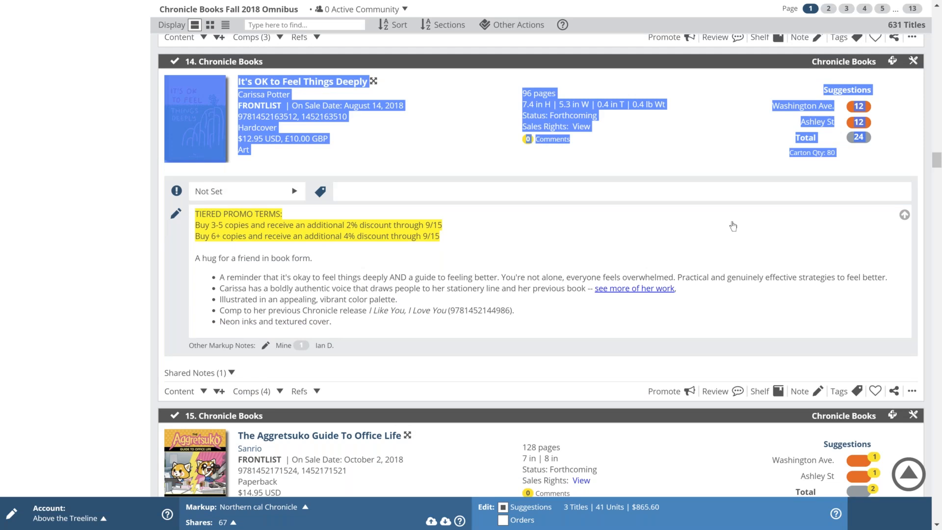
pyautogui.scroll(-9, 733, 226)
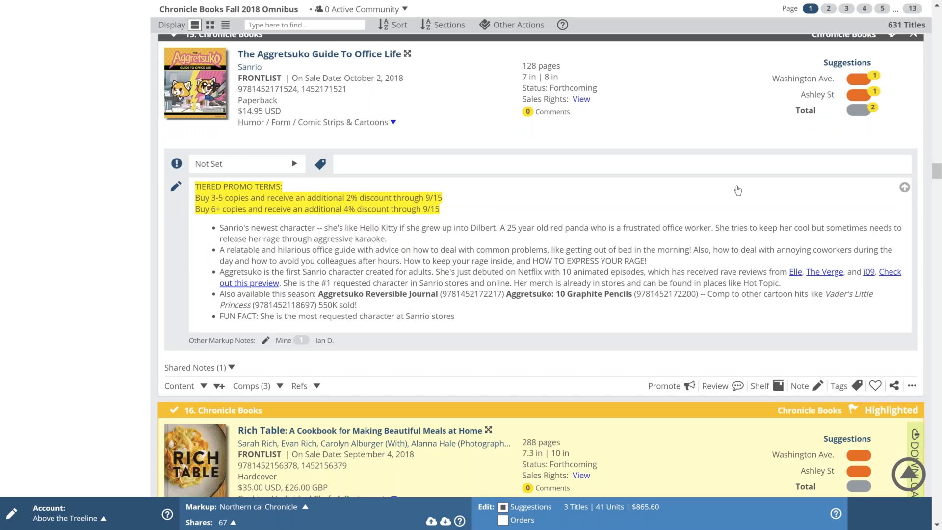
pyautogui.scroll(-4, 737, 190)
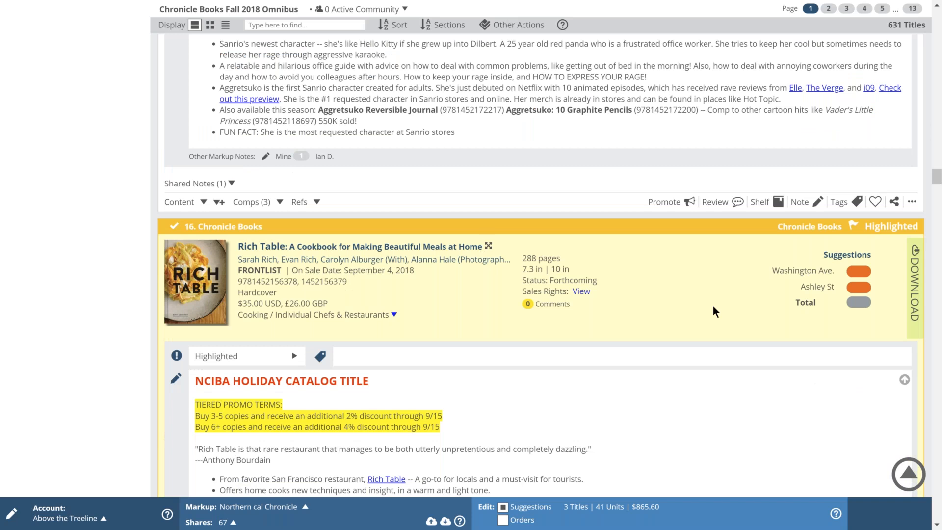
pyautogui.scroll(1, 713, 307)
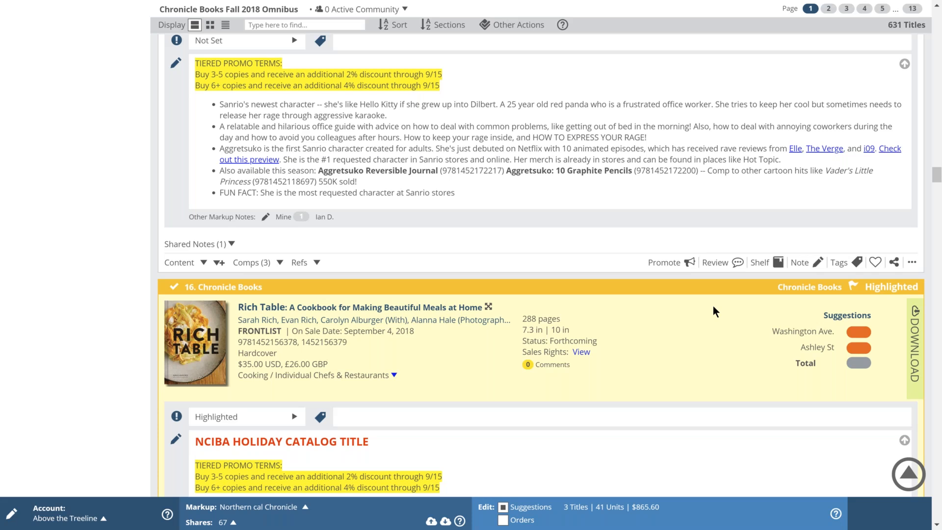
pyautogui.scroll(4, 713, 305)
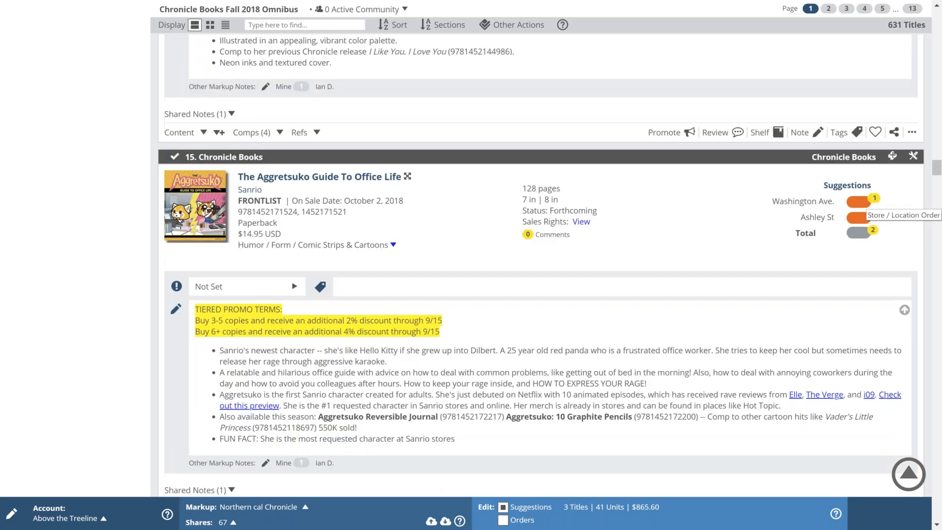
pyautogui.click(503, 521)
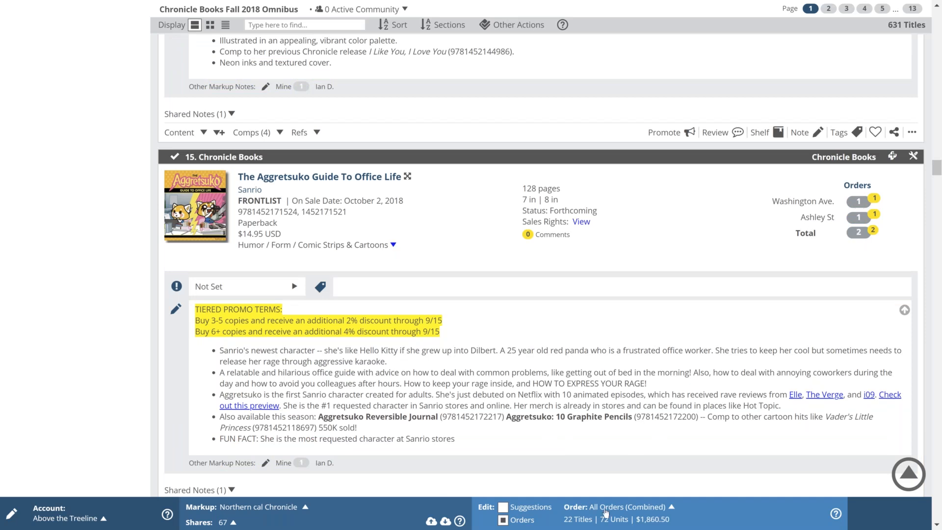
# Step: Make Chronicle Fall 18 the order being edited and scroll down to the Rich Table title
pyautogui.click(672, 507)
pyautogui.click(551, 477)
pyautogui.scroll(-1, 838, 224)
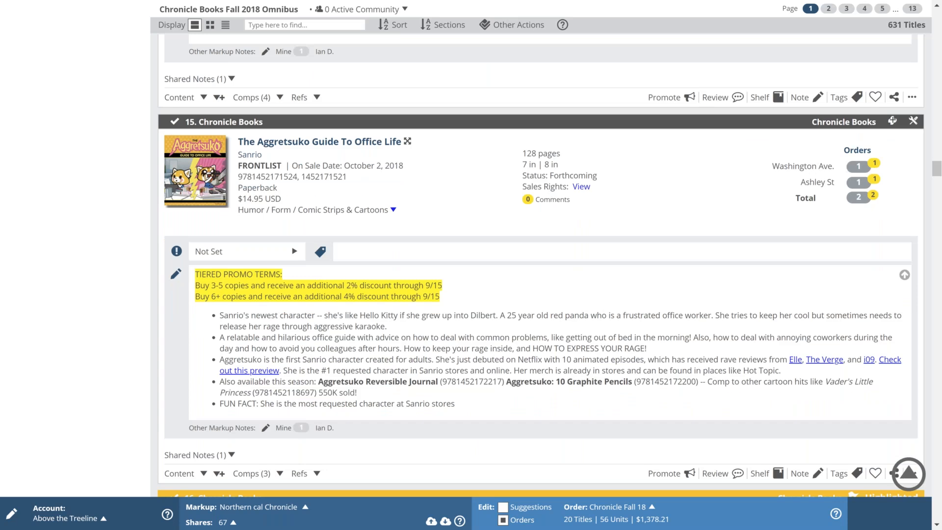
pyautogui.scroll(1, 602, 512)
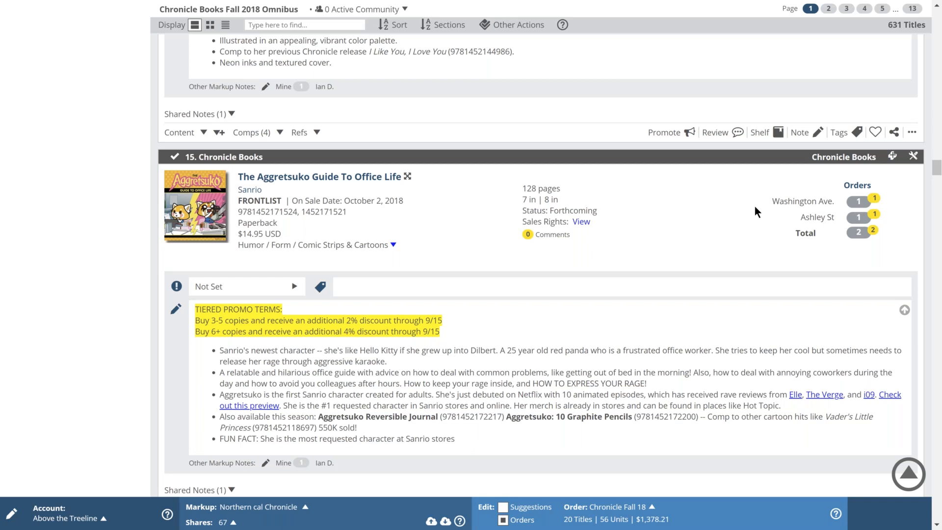
pyautogui.scroll(-1, 755, 207)
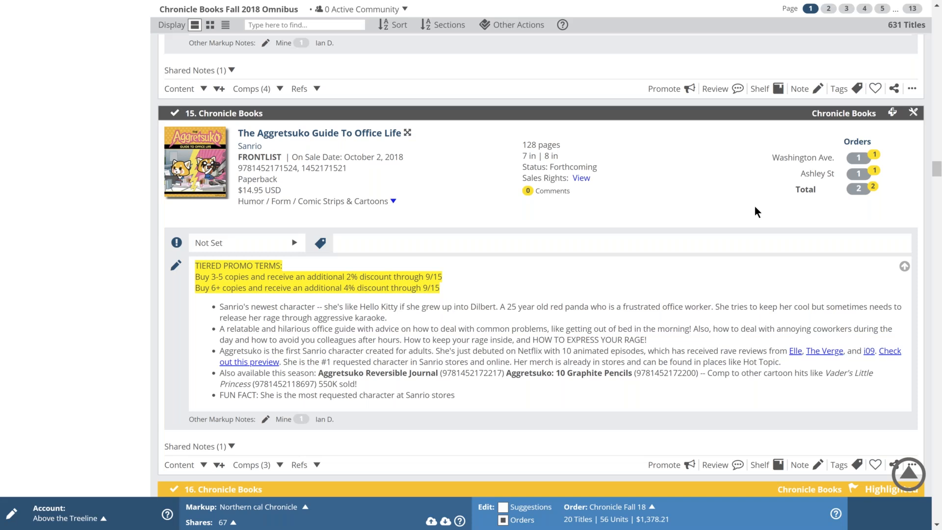
pyautogui.scroll(-3, 755, 207)
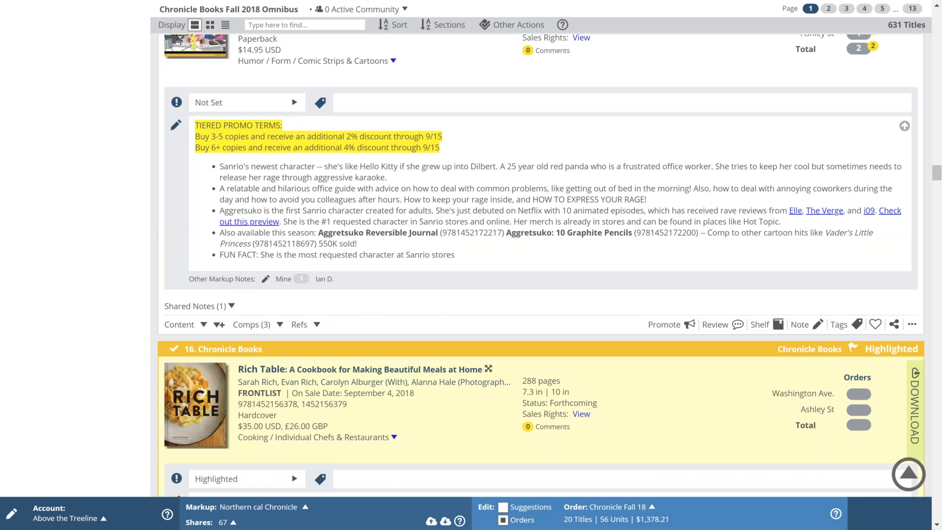
pyautogui.scroll(-4, 726, 337)
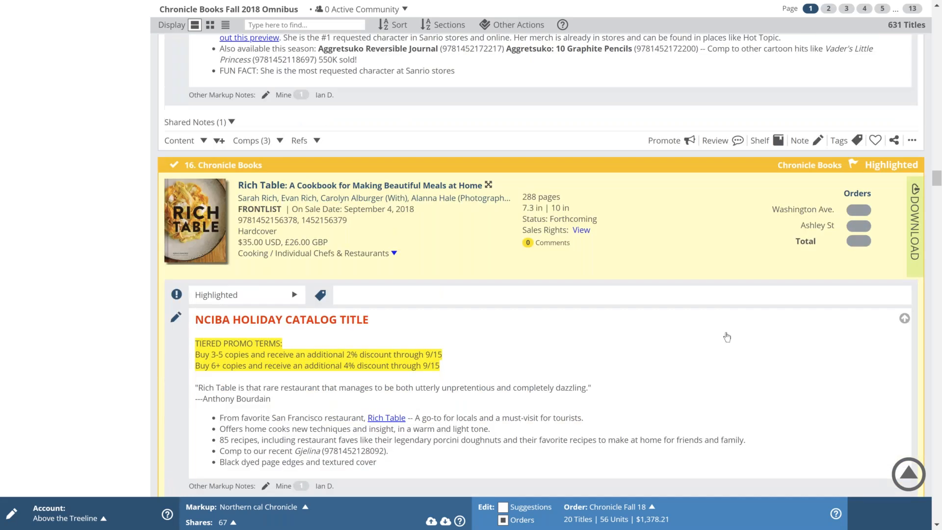
pyautogui.click(101, 519)
# Step: Start a new order named 'museum store' and make it visible to the account
pyautogui.click(655, 265)
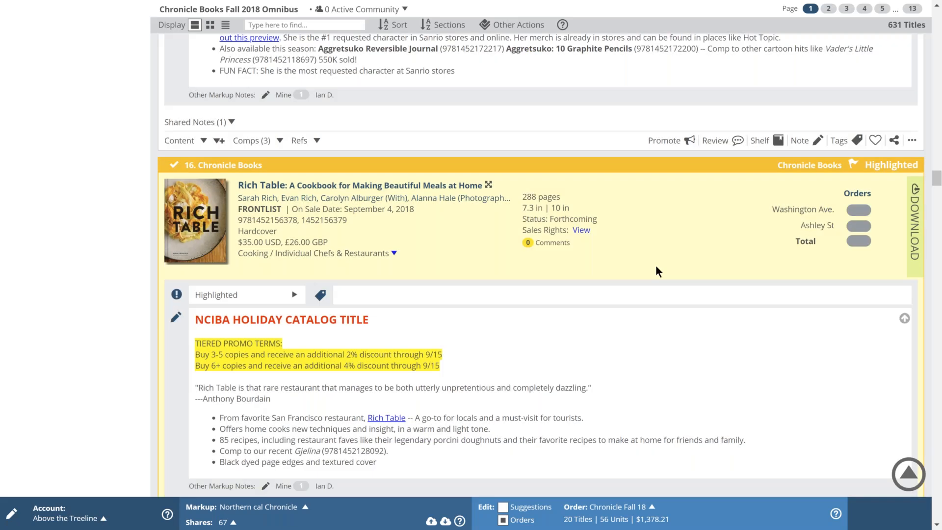
pyautogui.click(652, 508)
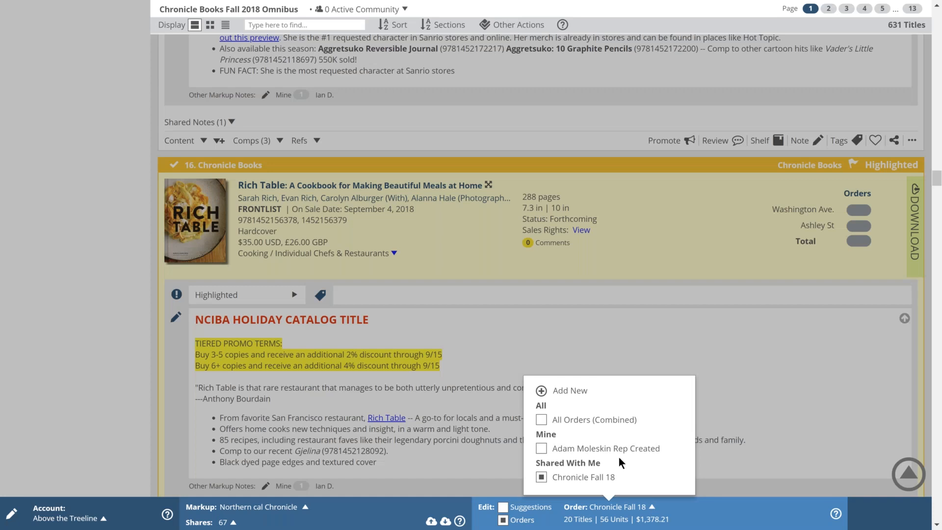
pyautogui.click(541, 391)
pyautogui.write('museum')
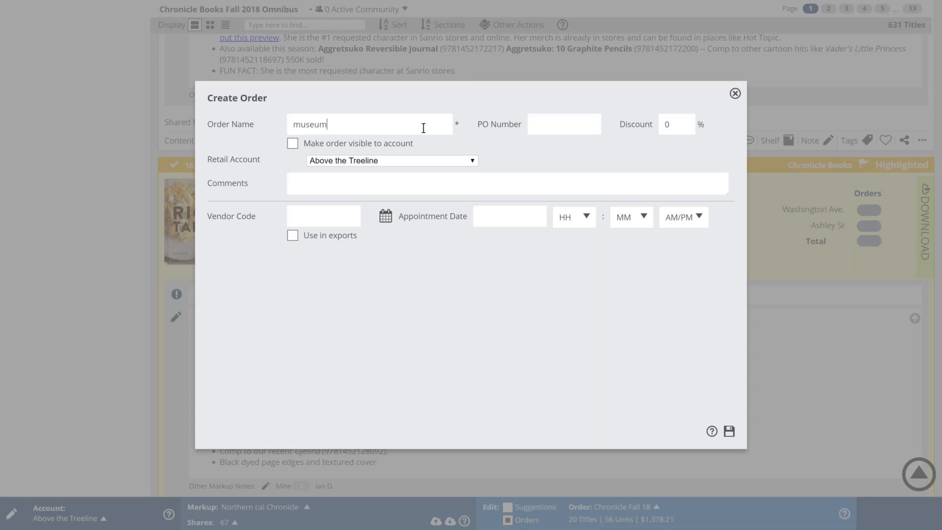
pyautogui.write(' store')
pyautogui.click(292, 145)
pyautogui.click(328, 158)
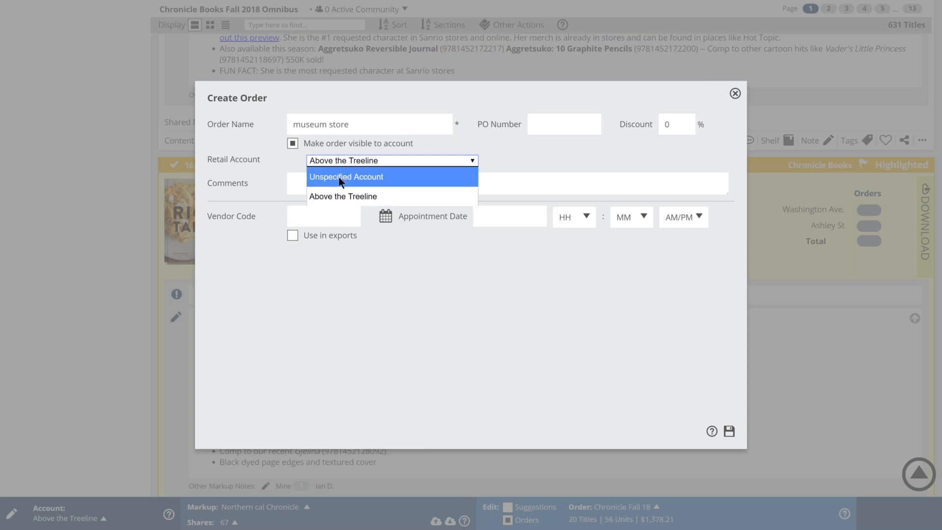
pyautogui.click(340, 177)
# Step: Rename the order to 'Bob's museum store', bind it to Above the Treeline, and save
pyautogui.click(371, 131)
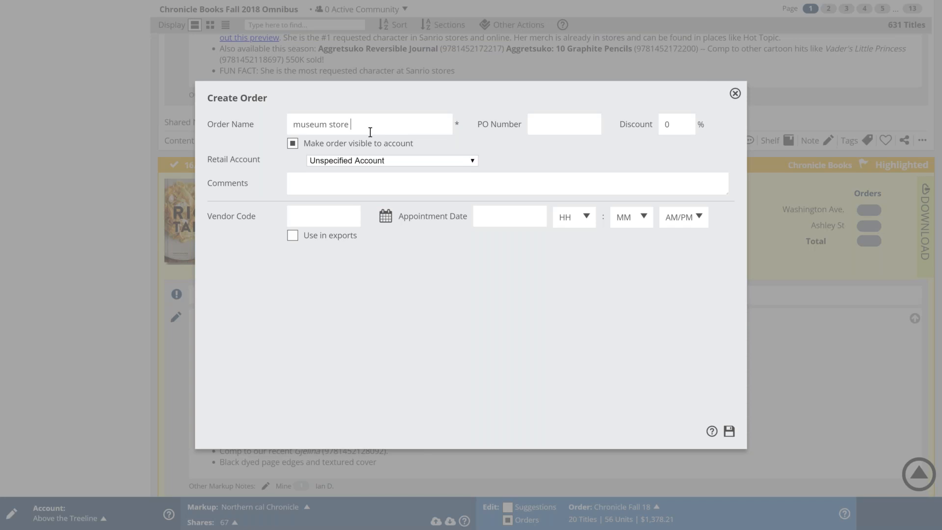
pyautogui.press('BackSpace')
pyautogui.press('Home')
pyautogui.write("Bob's")
pyautogui.click(729, 431)
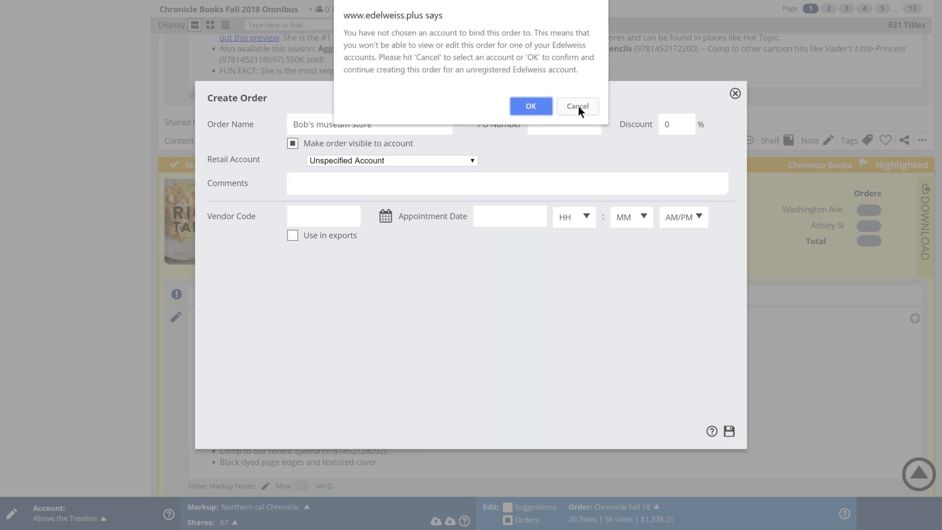
pyautogui.click(578, 106)
pyautogui.click(392, 160)
pyautogui.click(392, 191)
pyautogui.click(729, 436)
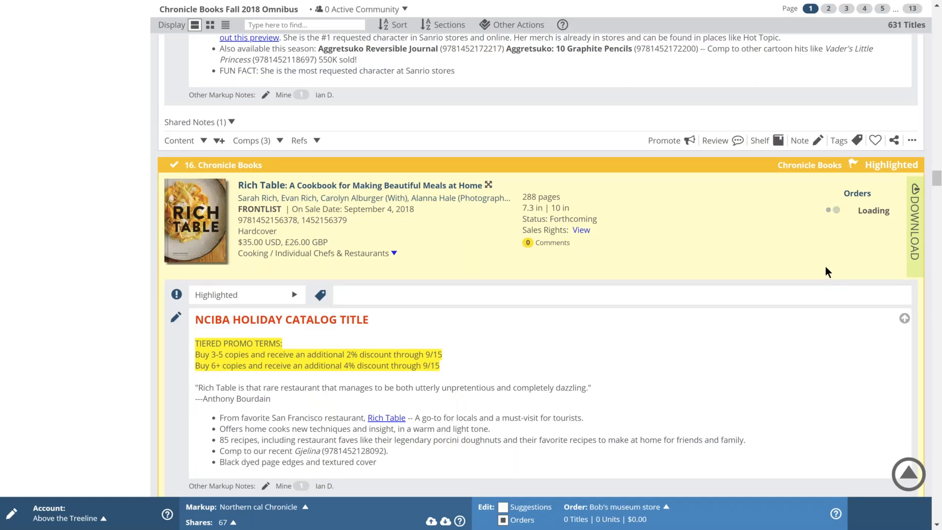
# Step: Order 3 Rich Table copies each for Washington Ave. and Ashley St, and 3 and 2 Sloth's Guides
pyautogui.click(855, 212)
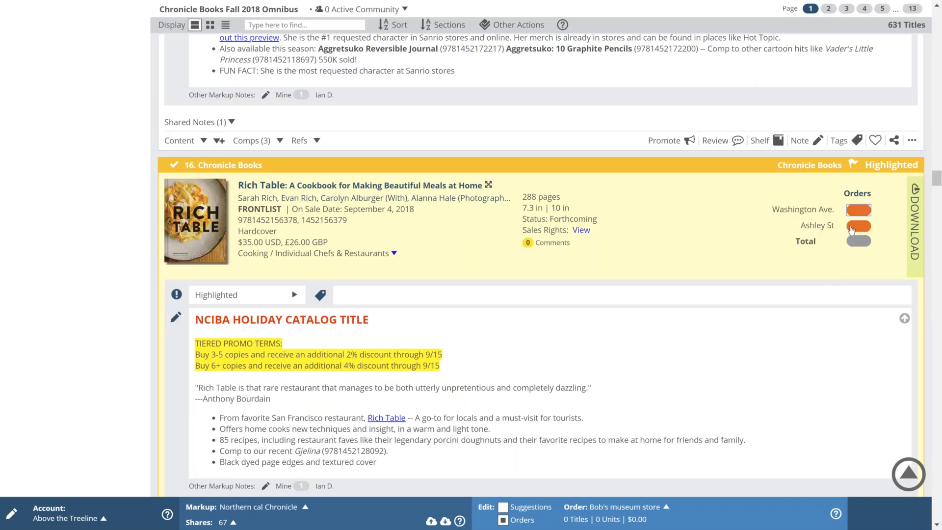
pyautogui.write('3')
pyautogui.click(856, 227)
pyautogui.write('3')
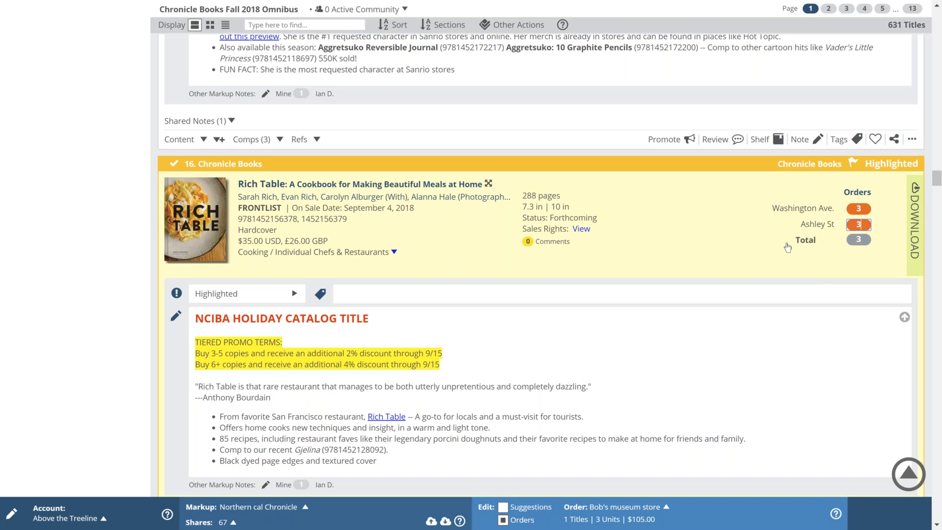
pyautogui.press('Tab')
pyautogui.write('3')
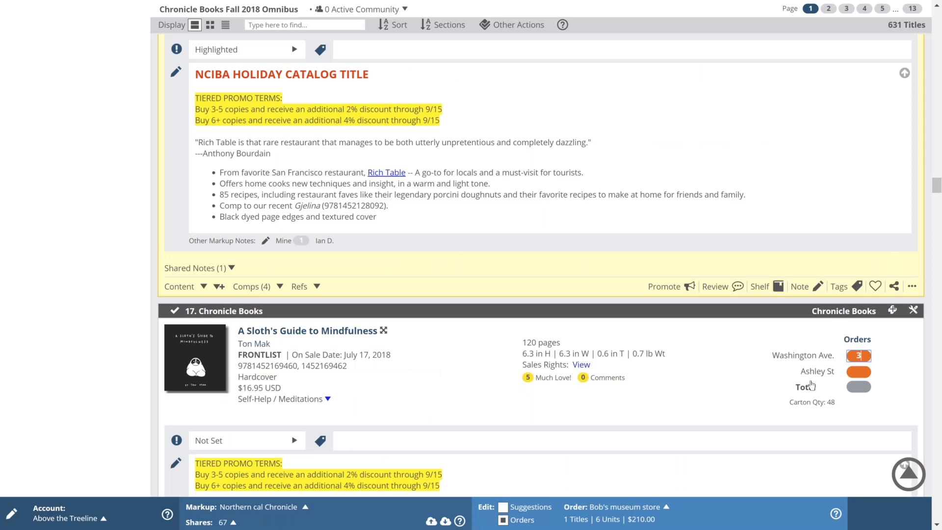
pyautogui.press('Tab')
pyautogui.write('2')
pyautogui.press('Tab')
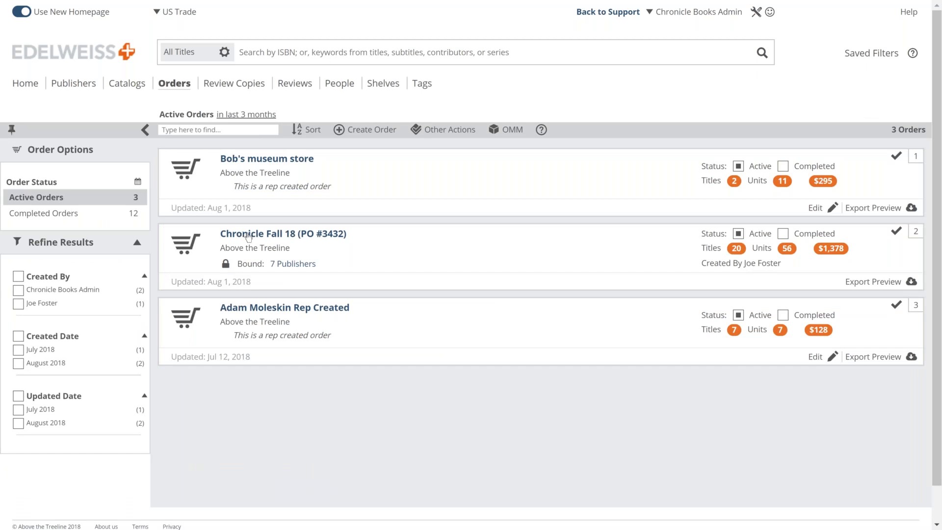
pyautogui.click(315, 234)
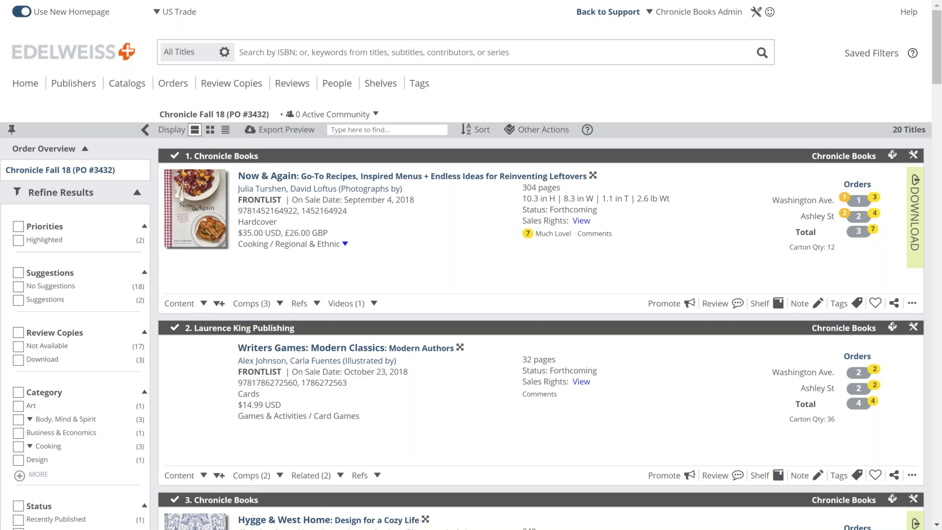
pyautogui.scroll(-5, 471, 265)
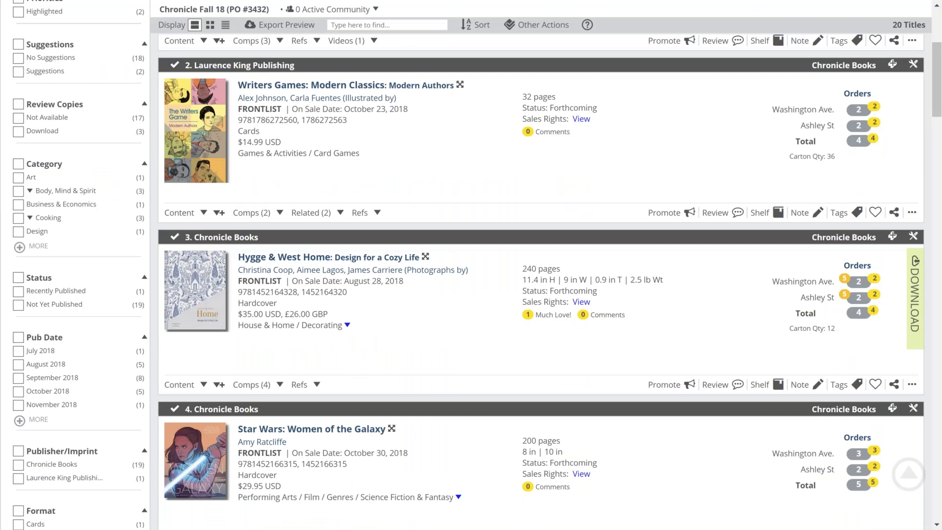
pyautogui.scroll(-5, 348, 262)
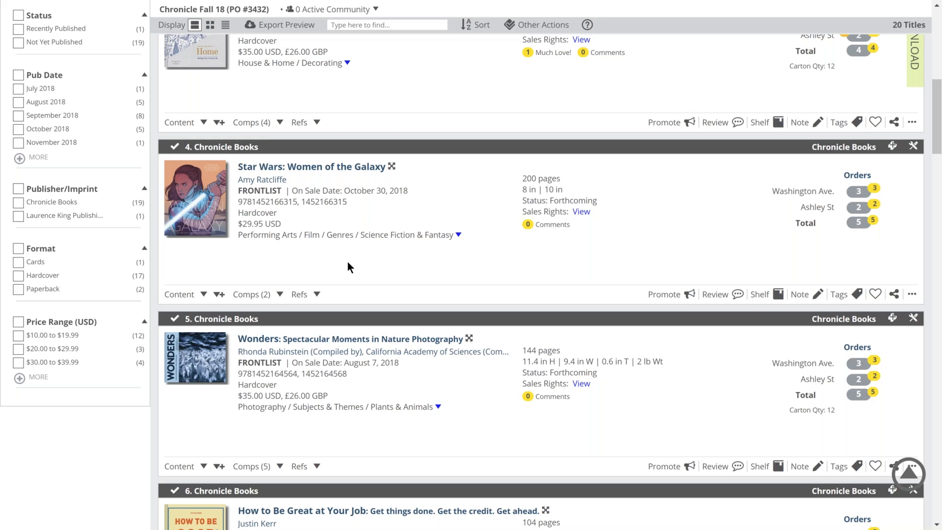
pyautogui.scroll(-1, 347, 267)
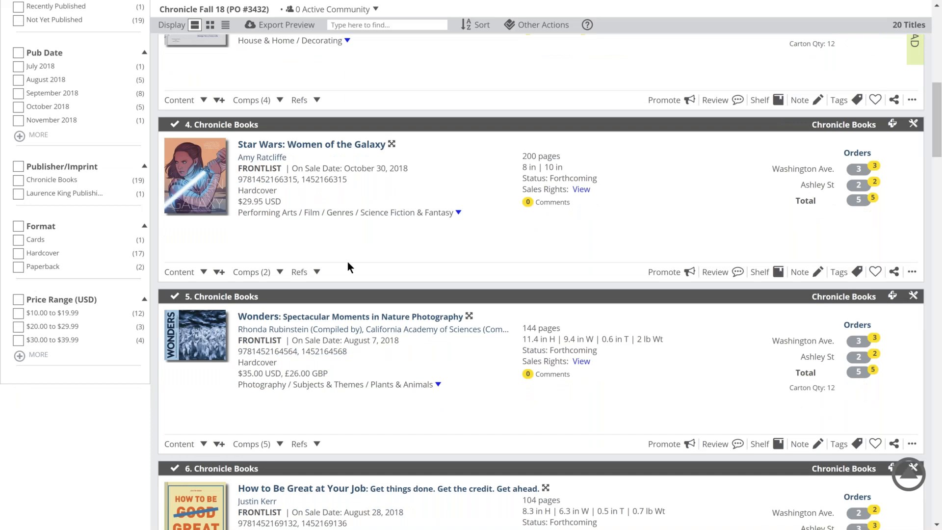
pyautogui.scroll(-5, 348, 263)
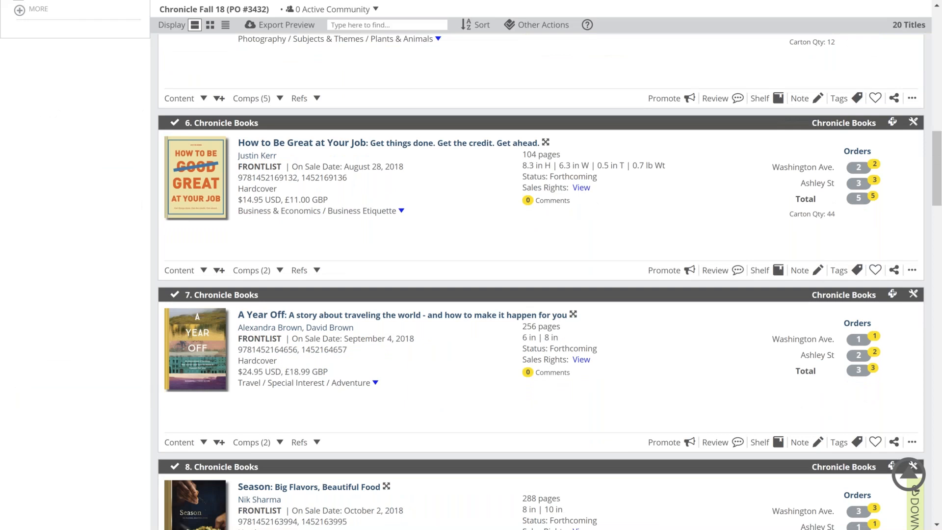
pyautogui.scroll(10, 728, 195)
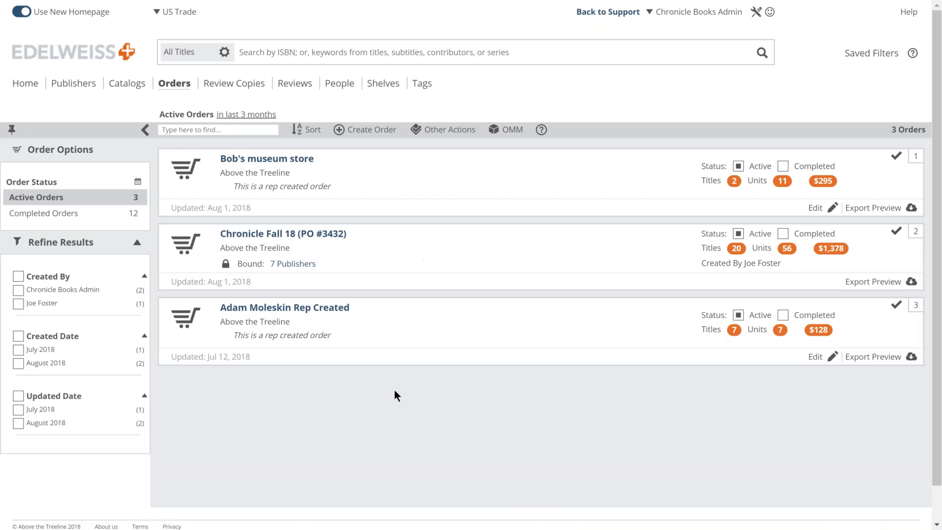
pyautogui.click(862, 284)
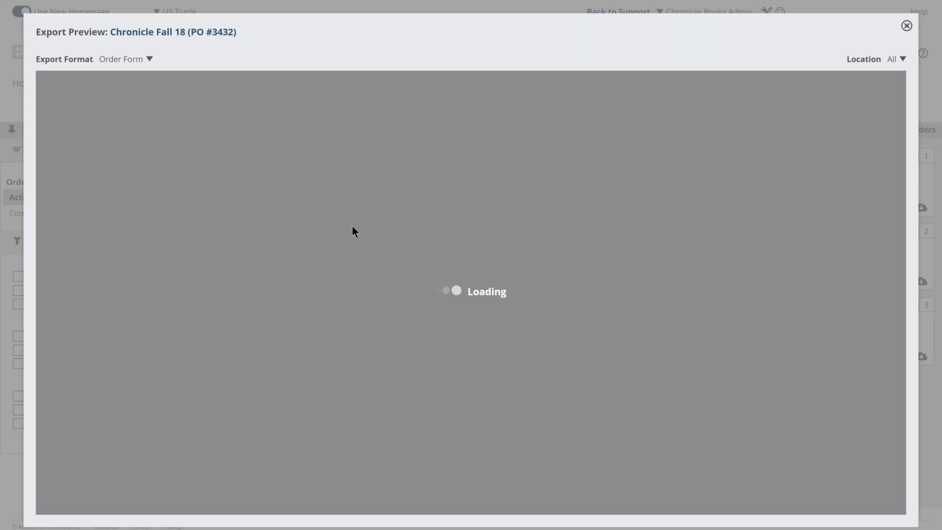
pyautogui.click(149, 59)
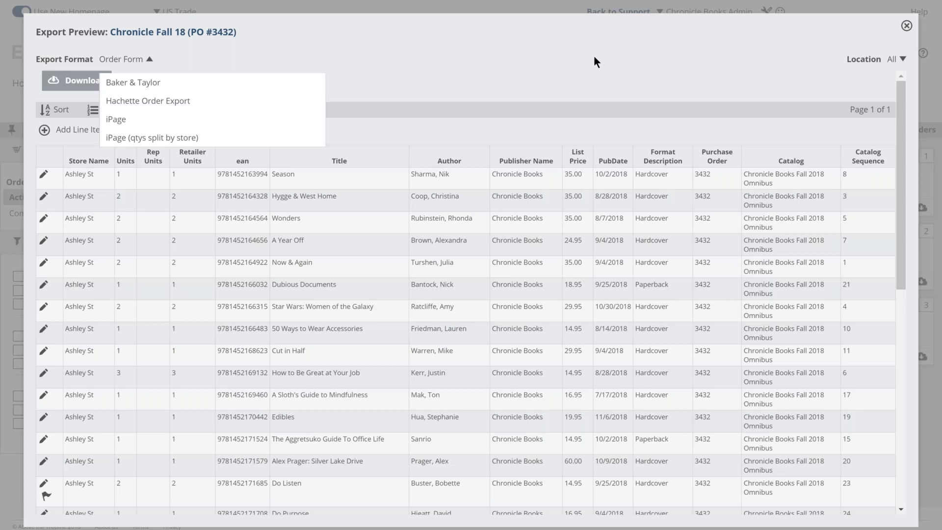
pyautogui.click(288, 55)
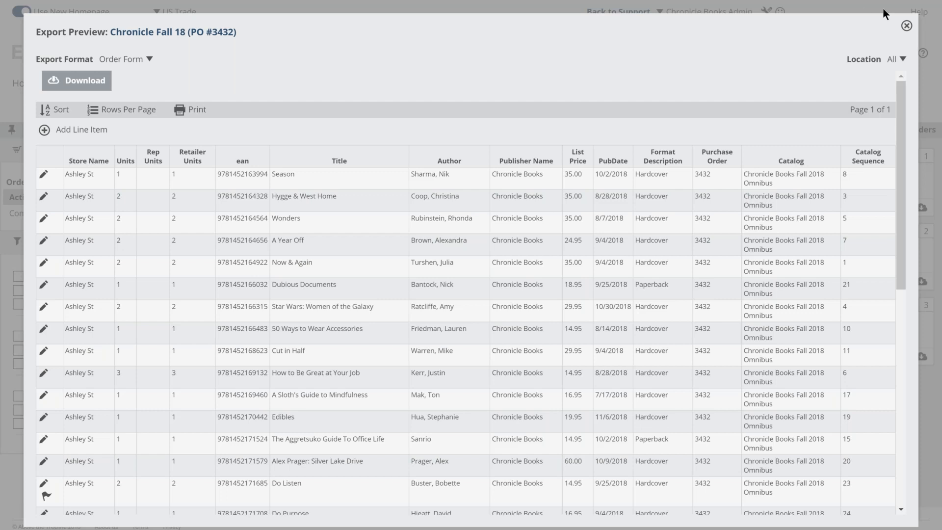
pyautogui.click(906, 26)
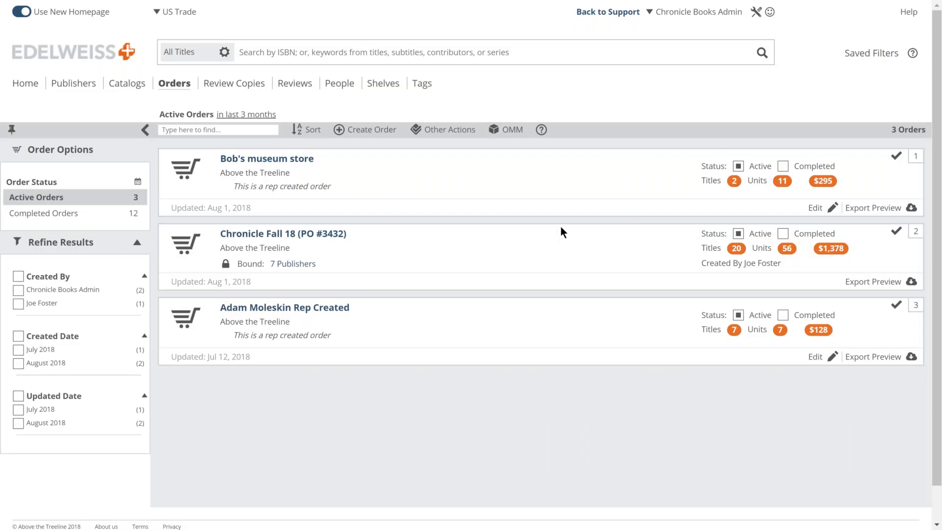
# Step: Mark Chronicle Fall 18 as completed, then list completed orders and set the time frame
pyautogui.click(784, 234)
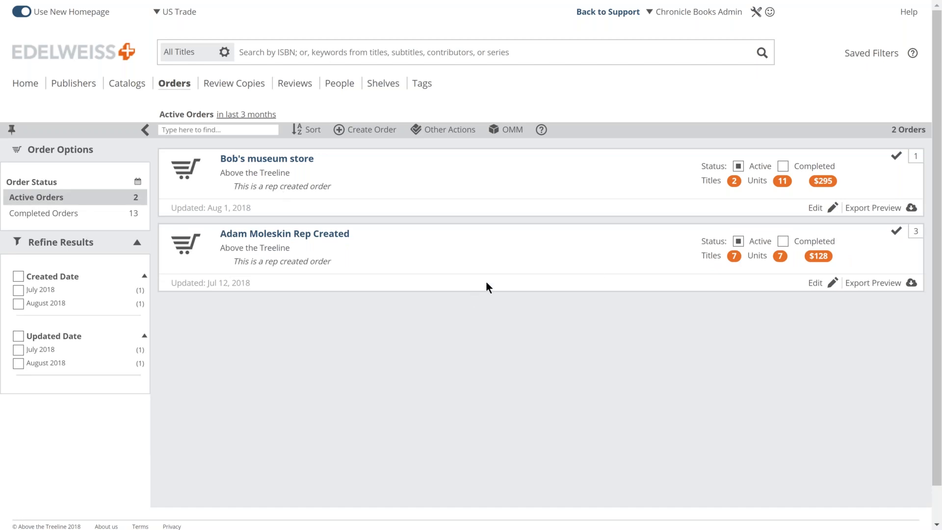
pyautogui.click(72, 214)
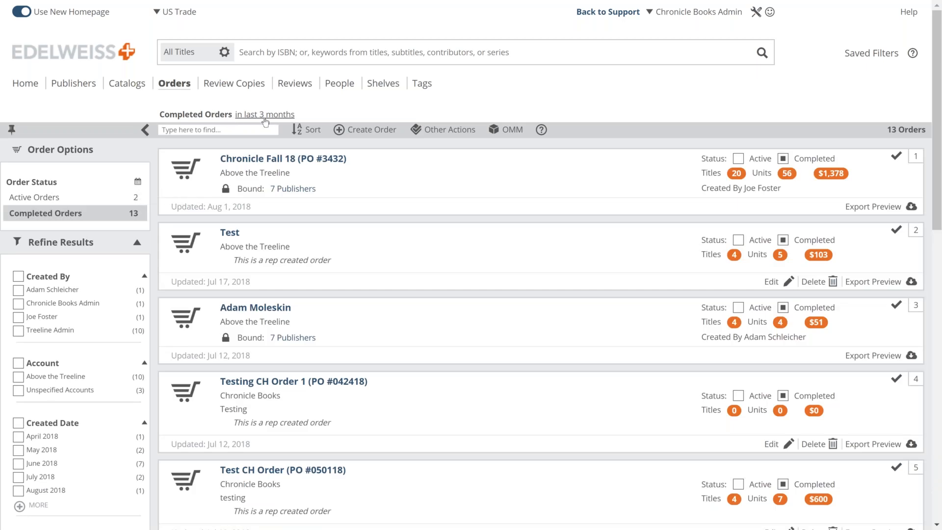
pyautogui.click(138, 183)
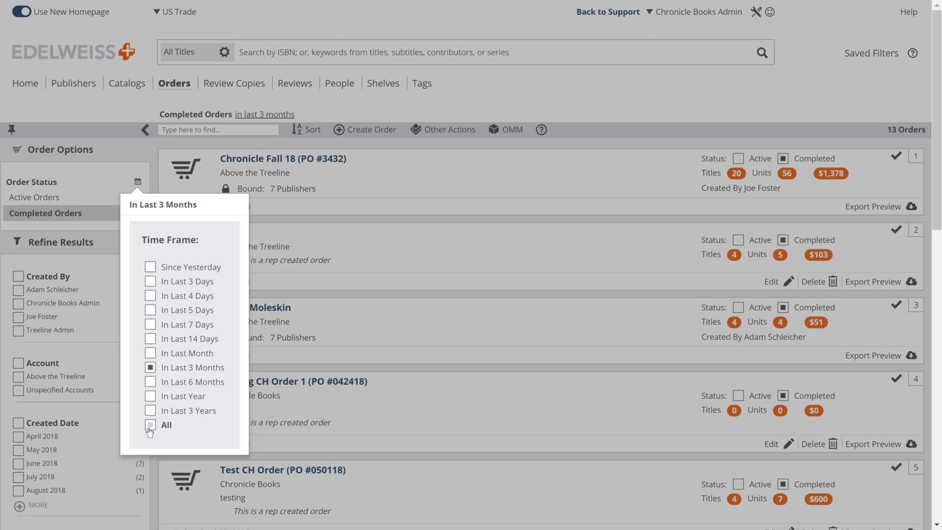
pyautogui.click(434, 100)
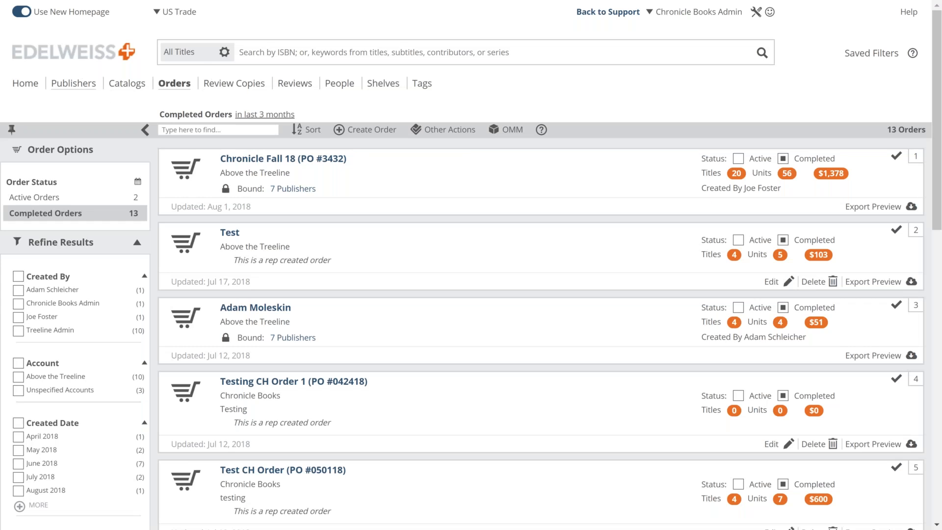
# Step: Return home and open the Chronicle Books Fall 2018 Omnibus catalog from the worklist, scrolling through it
pyautogui.click(75, 60)
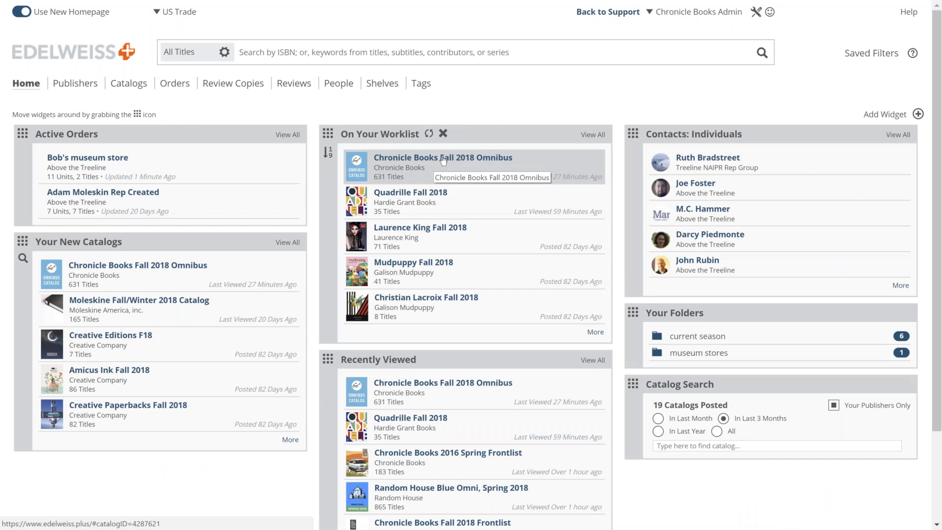
pyautogui.click(448, 163)
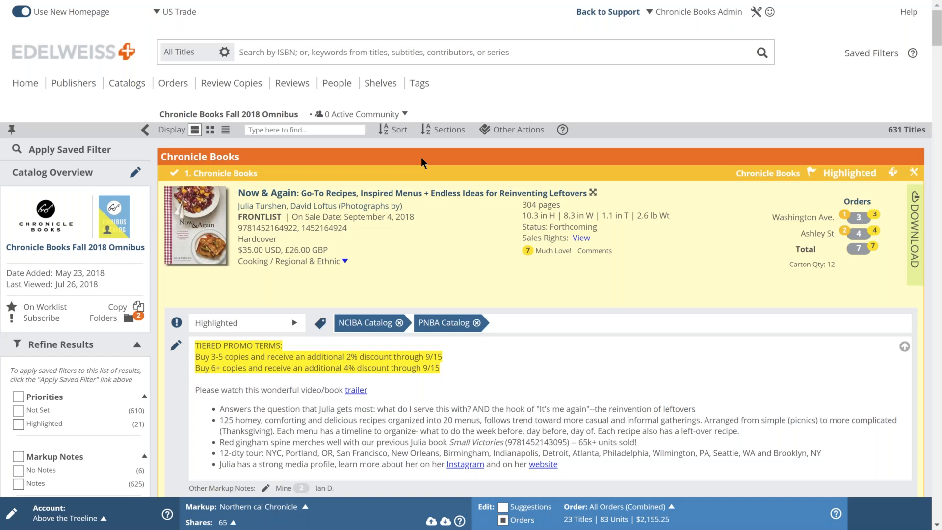
pyautogui.scroll(-4, 421, 157)
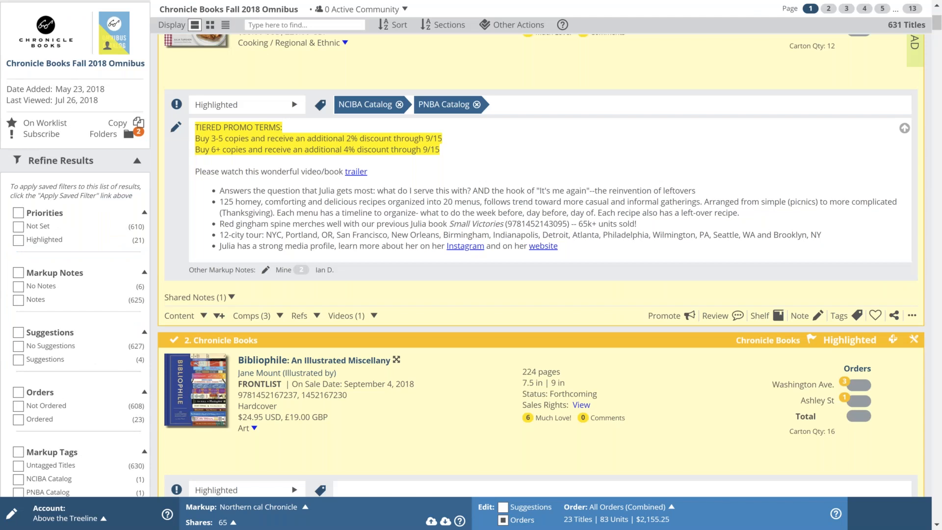
pyautogui.scroll(-5, 77, 343)
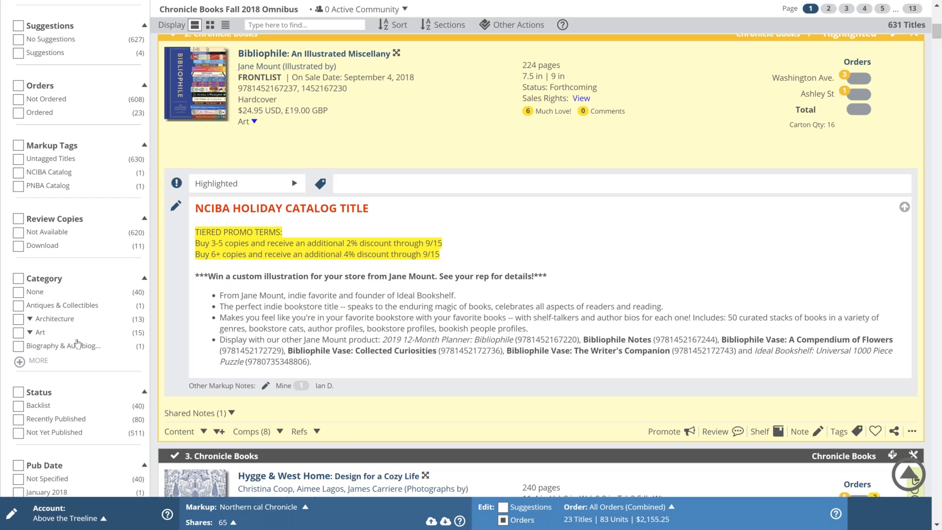
pyautogui.scroll(9, 77, 343)
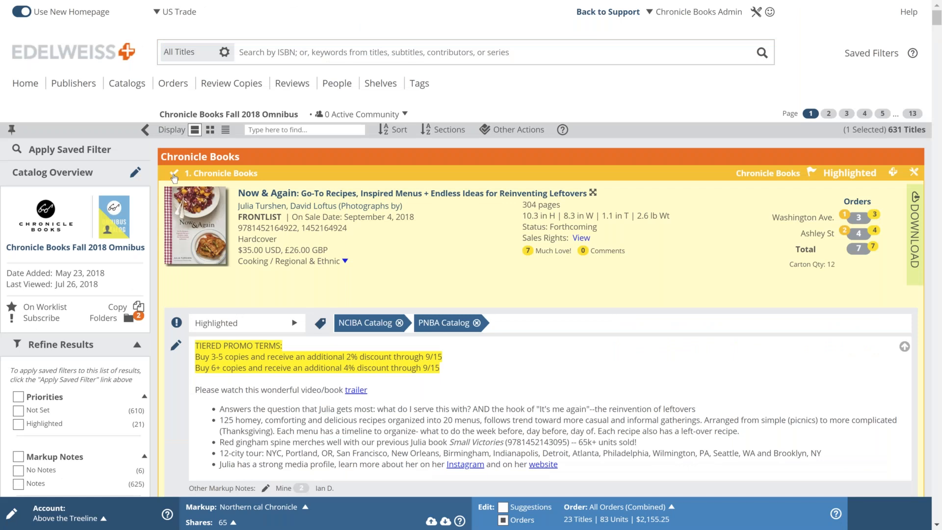
# Step: Select the first title and filter the catalog to the Cooking category's 43 titles
pyautogui.click(174, 174)
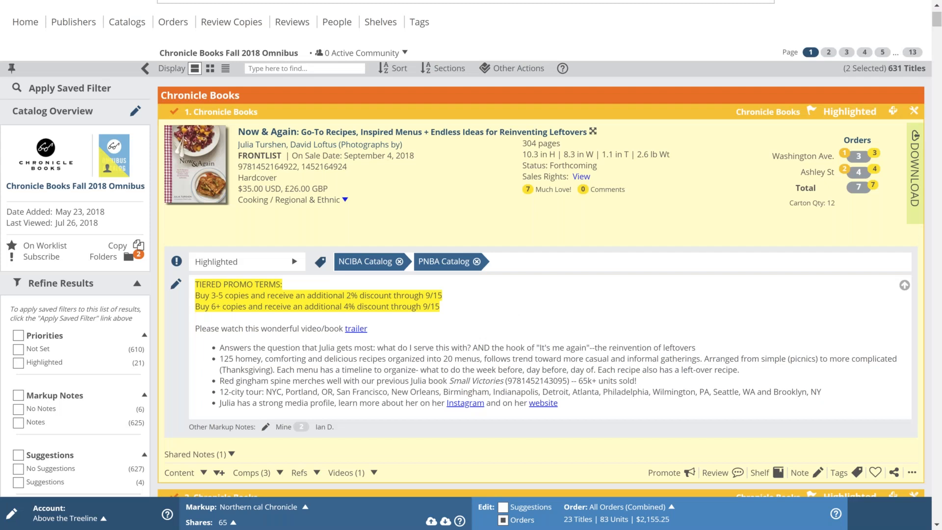
pyautogui.scroll(-12, 20, 270)
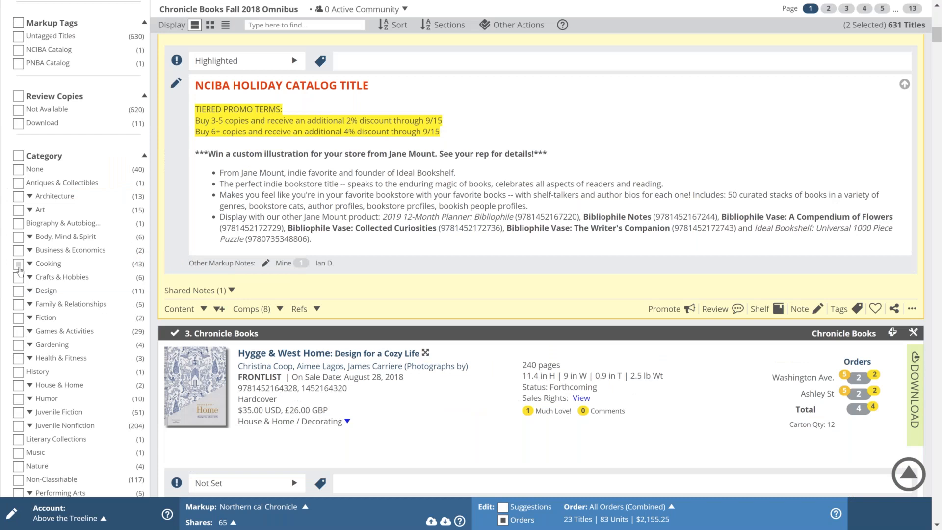
pyautogui.click(18, 265)
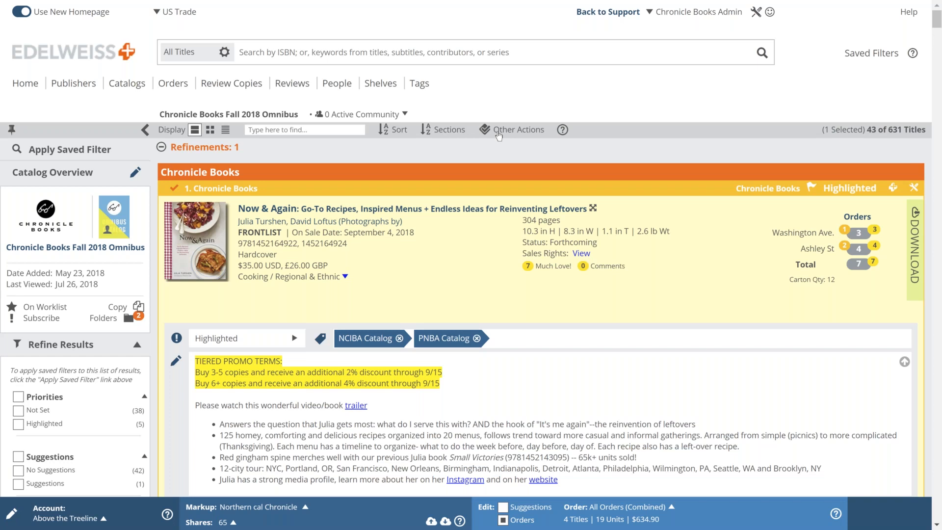
pyautogui.click(498, 132)
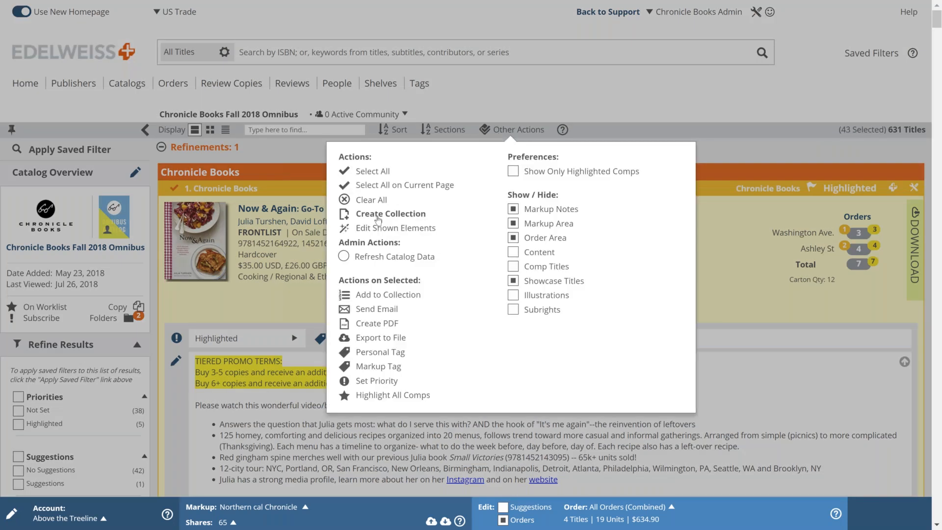
# Step: Add the cooking titles to a new collection named 'Chronicle Cookbooks Fall 18', then close the dialog
pyautogui.click(375, 297)
pyautogui.write('Cook')
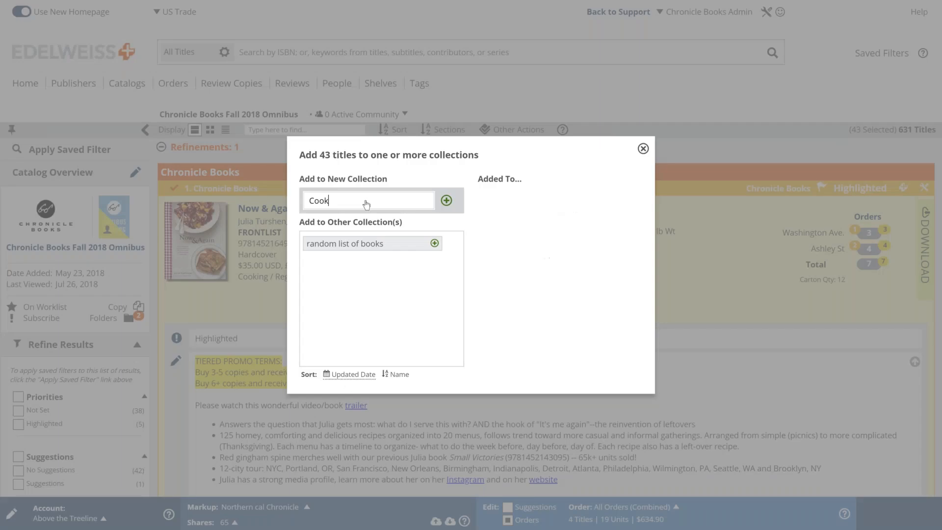
pyautogui.write('books Fall 18')
pyautogui.click(310, 202)
pyautogui.write('chr')
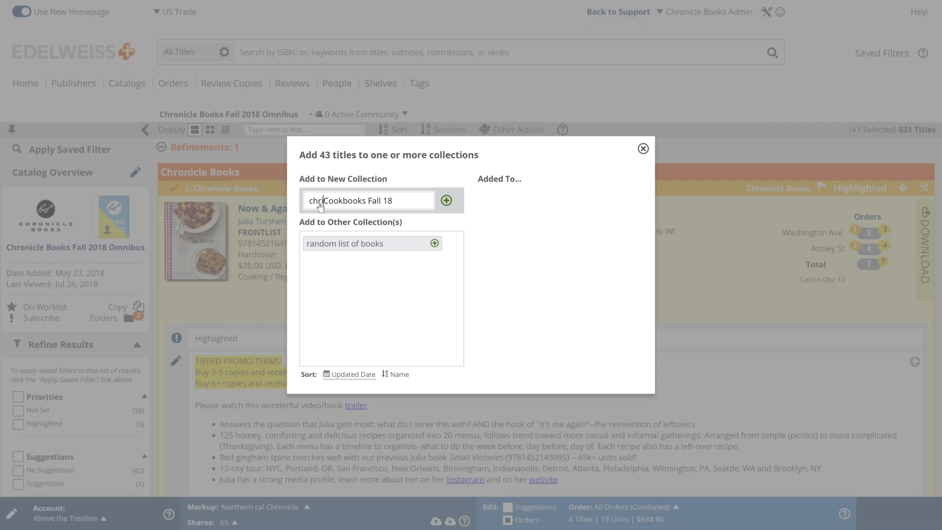
pyautogui.write('on')
pyautogui.write('c')
pyautogui.write('ile')
pyautogui.press('Left')
pyautogui.press('Left')
pyautogui.press('BackSpace')
pyautogui.press('BackSpace')
pyautogui.write('ic')
pyautogui.click(316, 206)
pyautogui.press('BackSpace')
pyautogui.write('C')
pyautogui.click(447, 201)
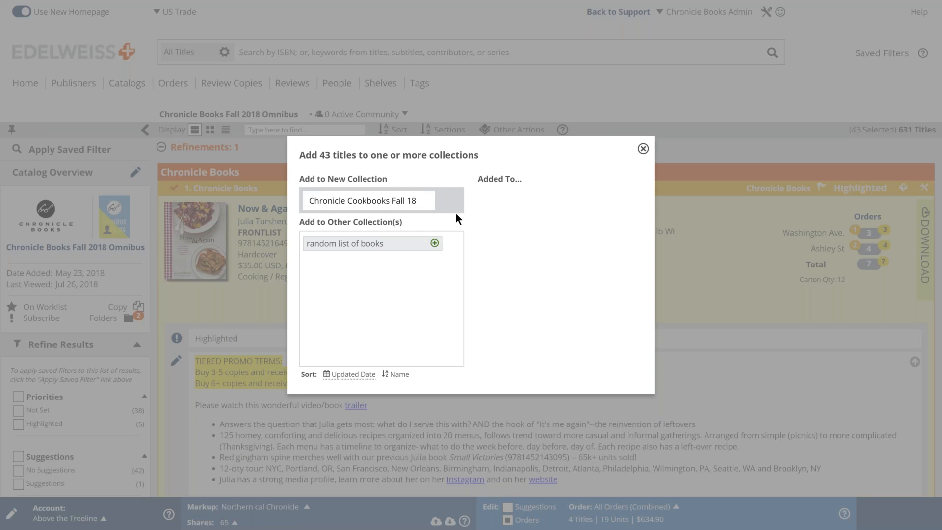
pyautogui.click(643, 149)
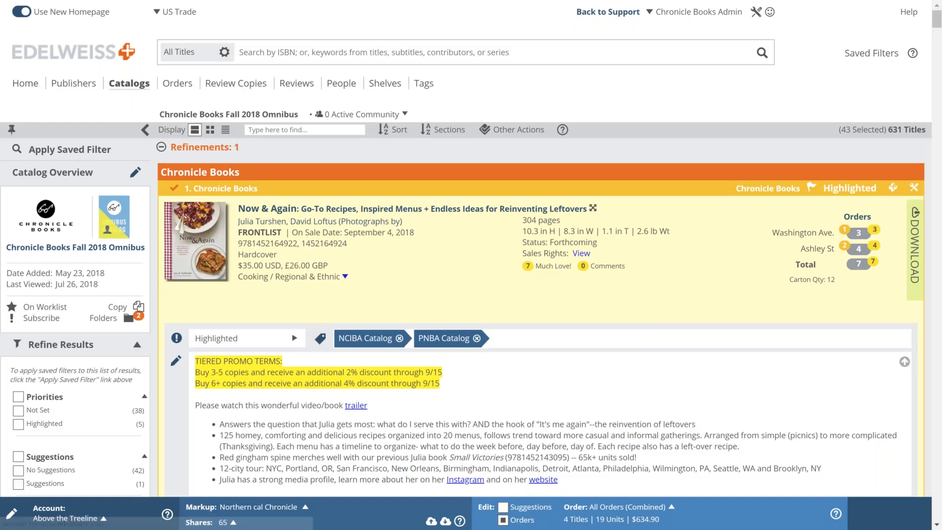
# Step: Go to Catalogs > My Collections, showing Chronicle Cookbooks Fall 18 with 0 titles
pyautogui.click(129, 85)
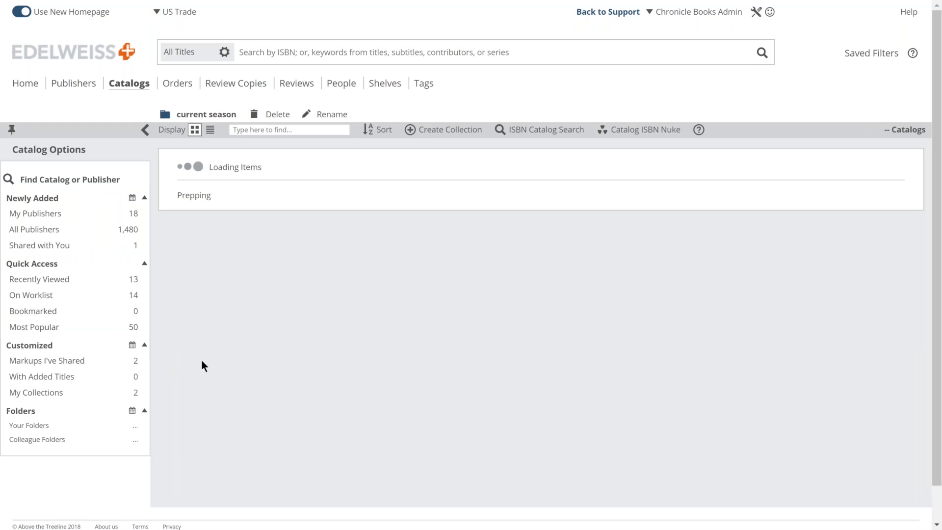
pyautogui.click(37, 392)
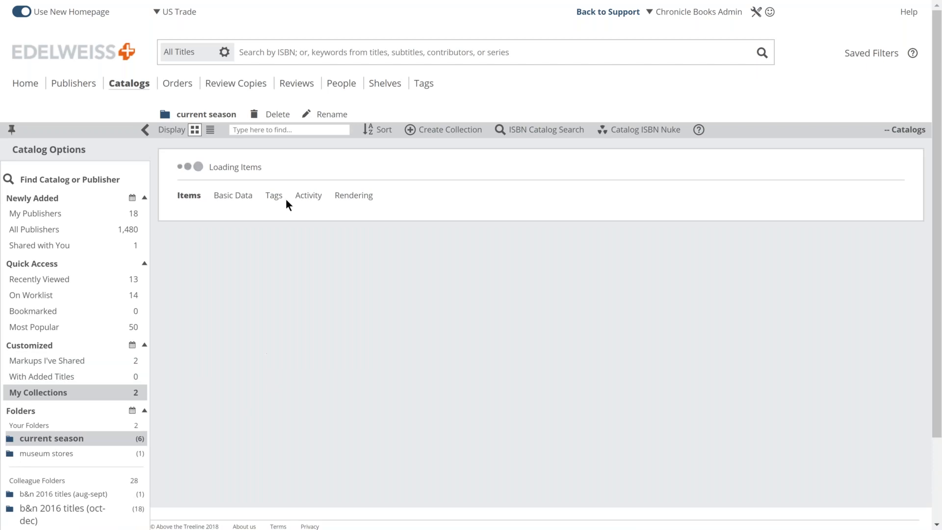
pyautogui.click(41, 395)
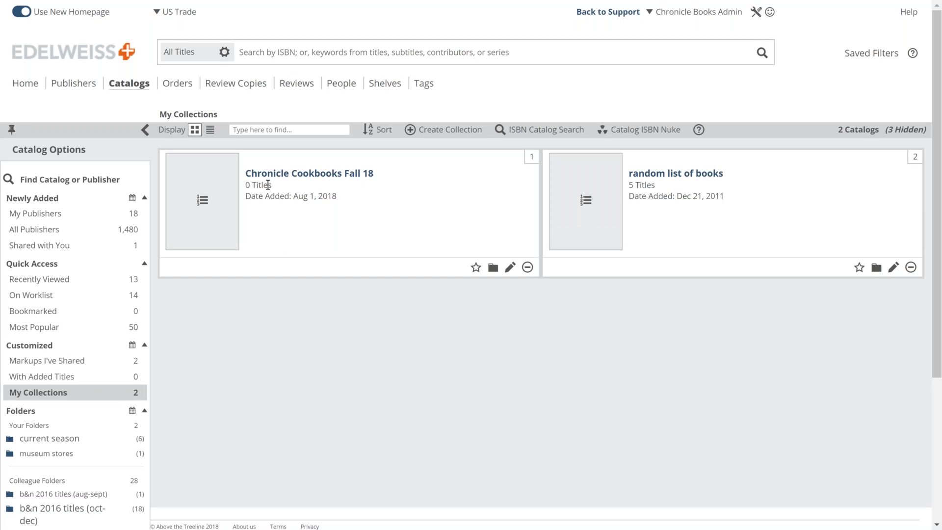
pyautogui.moveTo(273, 185); pyautogui.dragTo(245, 185)
# Step: Open the random list of books collection and scroll through its 5 titles
pyautogui.click(287, 215)
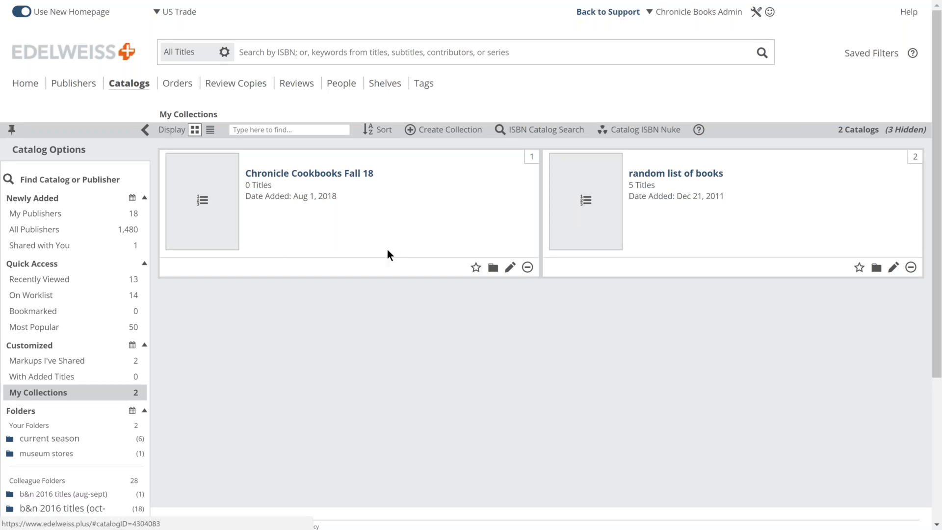
pyautogui.click(689, 175)
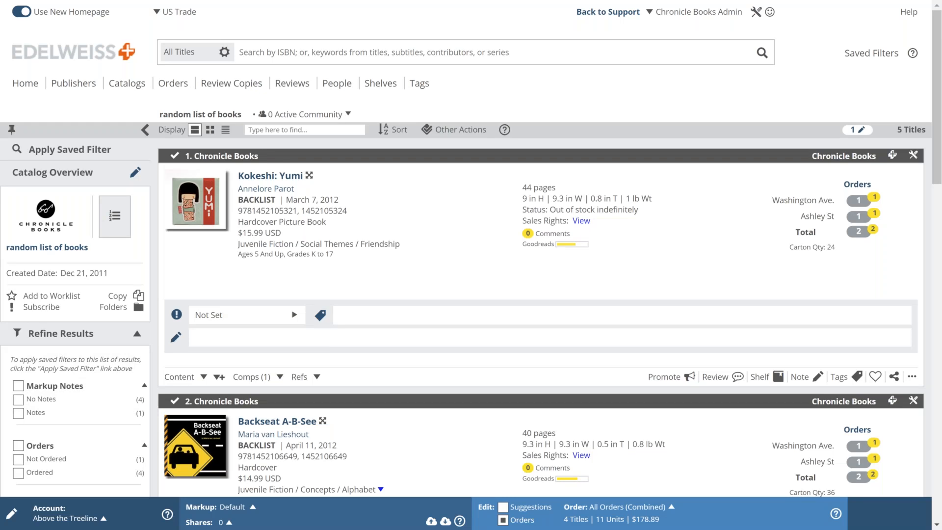
pyautogui.scroll(-1, 456, 244)
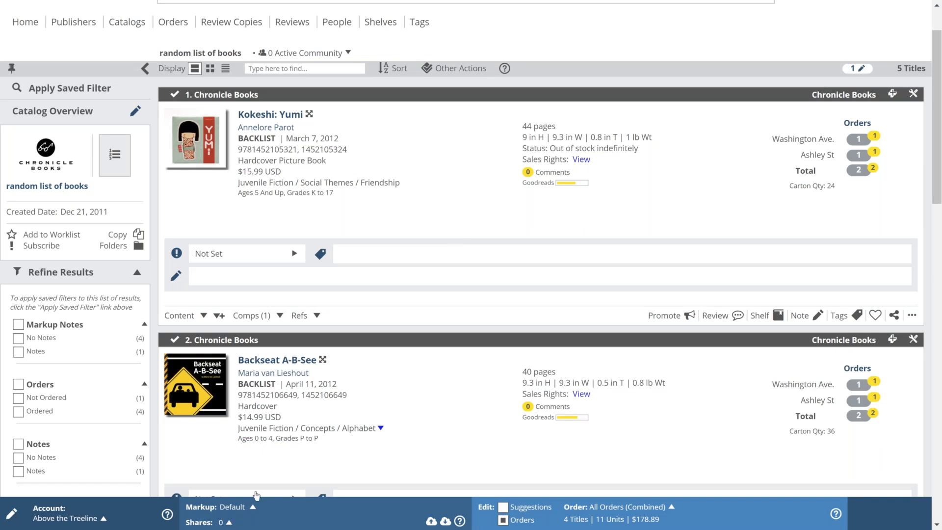
pyautogui.click(229, 522)
# Step: Share the random list of books markup with one contact from the Individuals list
pyautogui.click(372, 221)
pyautogui.click(480, 175)
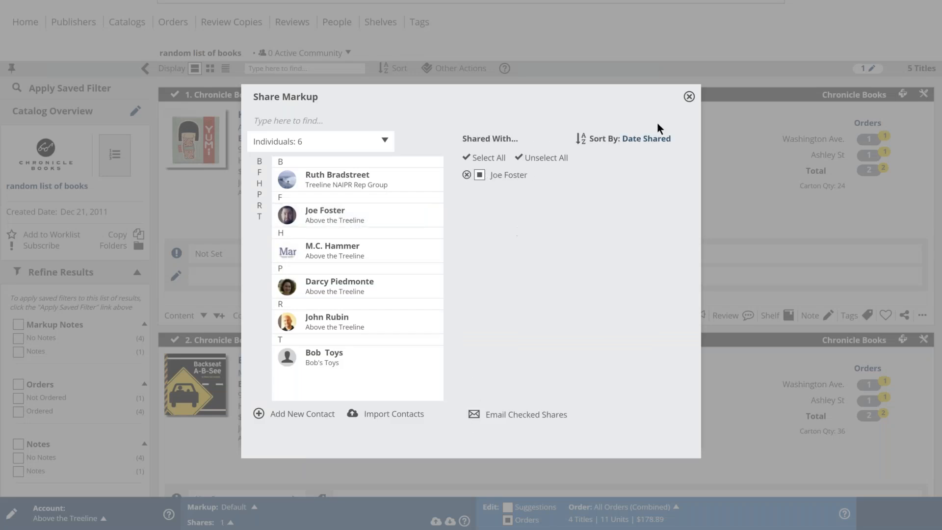
pyautogui.click(690, 97)
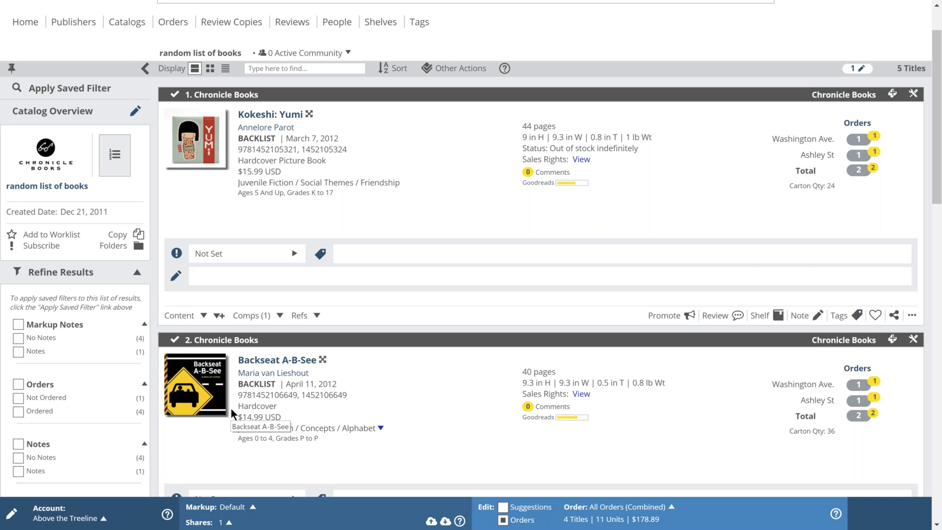
pyautogui.scroll(2, 230, 408)
# Step: Revisit My Collections under Catalogs, then go back to the Edelweiss+ home page
pyautogui.click(129, 82)
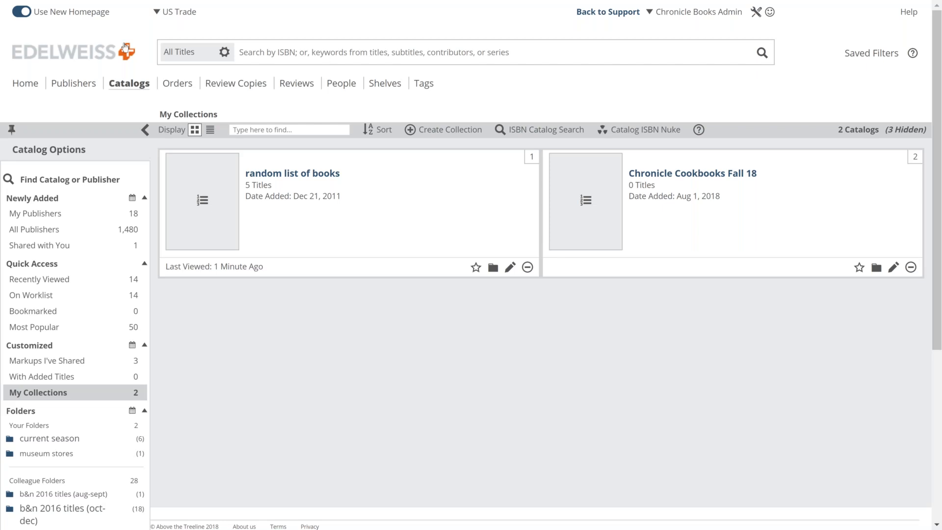
pyautogui.click(80, 57)
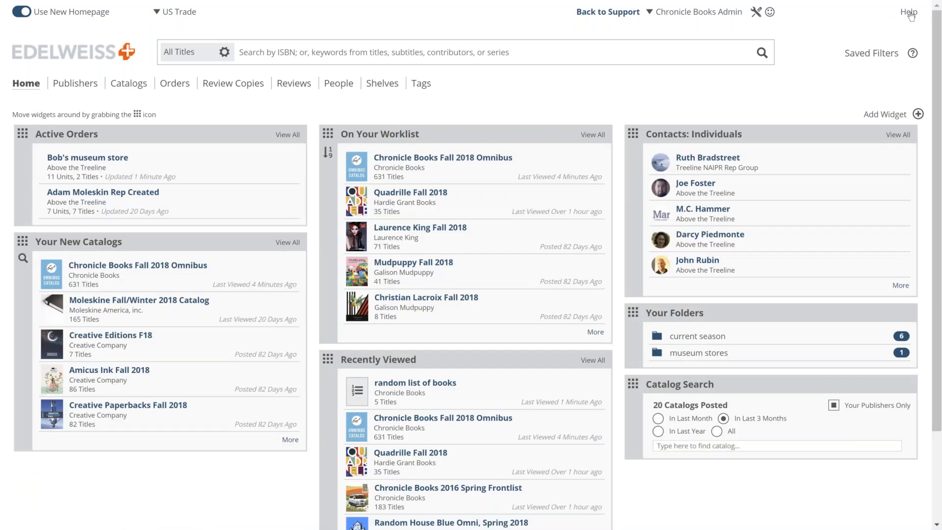
# Step: Open the help Knowledge Base from Help > Get Help and go up to its main page
pyautogui.click(909, 13)
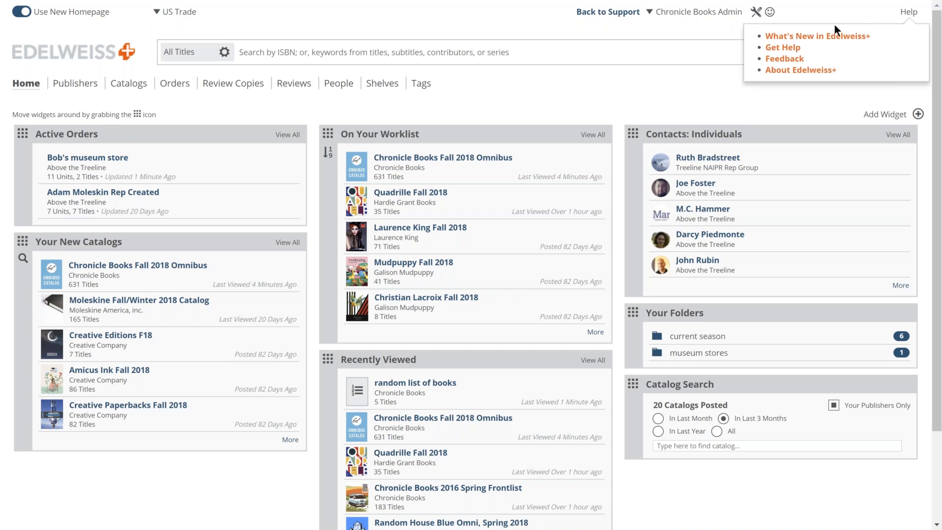
pyautogui.click(788, 53)
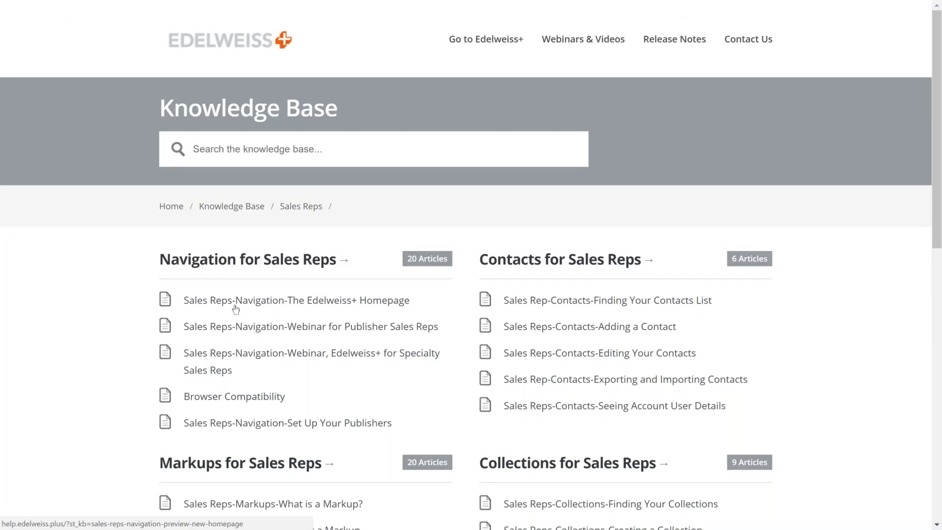
pyautogui.scroll(-3, 528, 330)
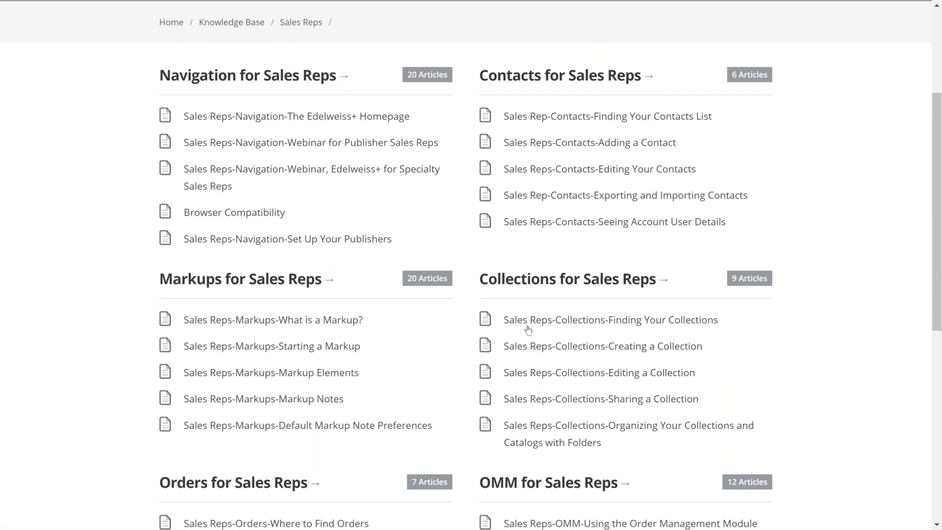
pyautogui.scroll(1, 132, 432)
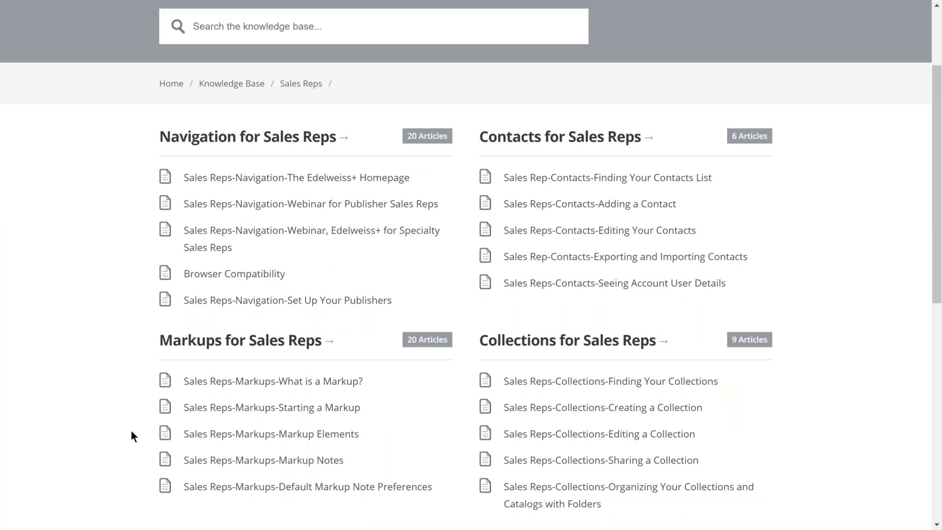
pyautogui.scroll(2, 131, 431)
pyautogui.click(236, 206)
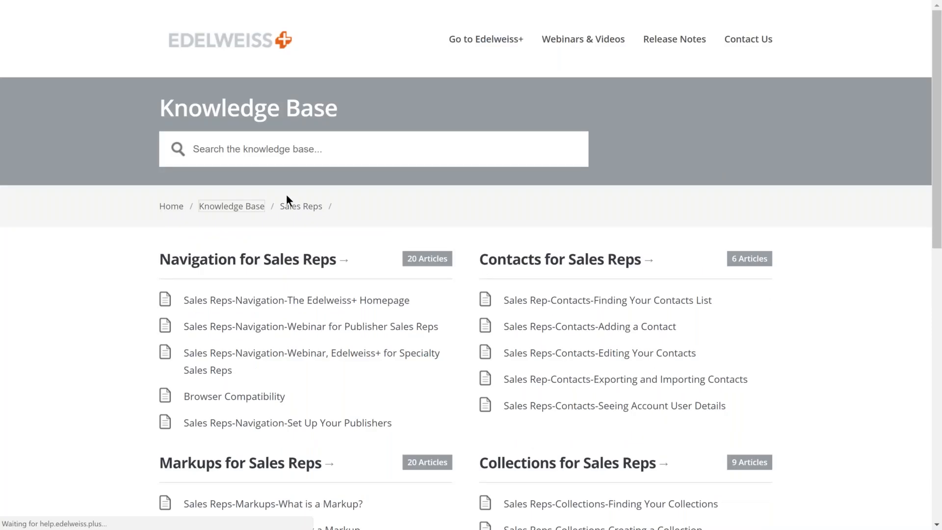